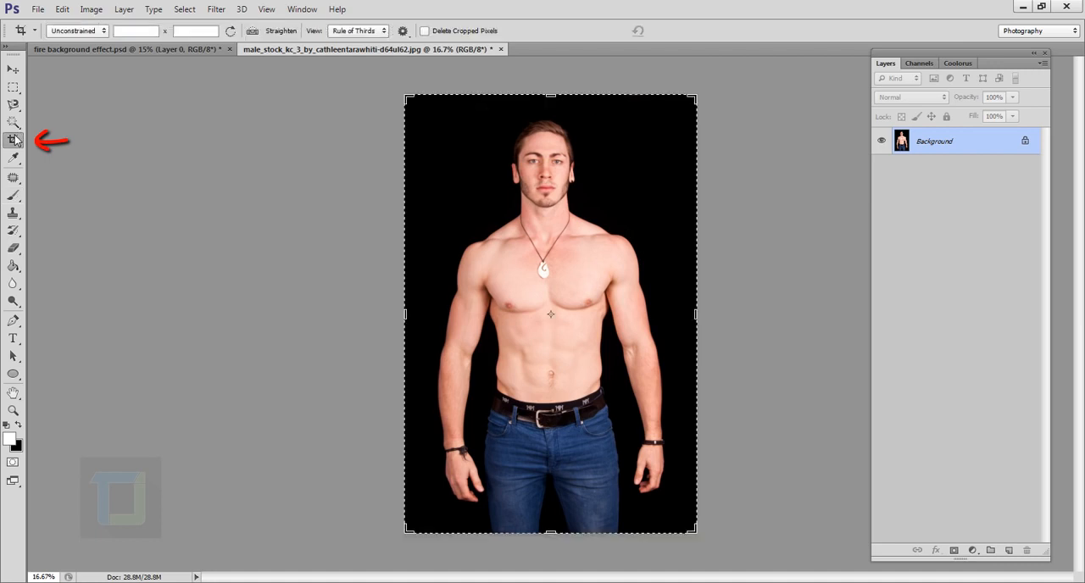
- Widen the canvas with the Crop tool, adding narrow transparent strips on both sides of the photo
{"action": "left_click_drag", "start_coordinate": [406, 320], "coordinate": [386, 320]}
{"action": "left_click_drag", "start_coordinate": [714, 322], "coordinate": [725, 323]}
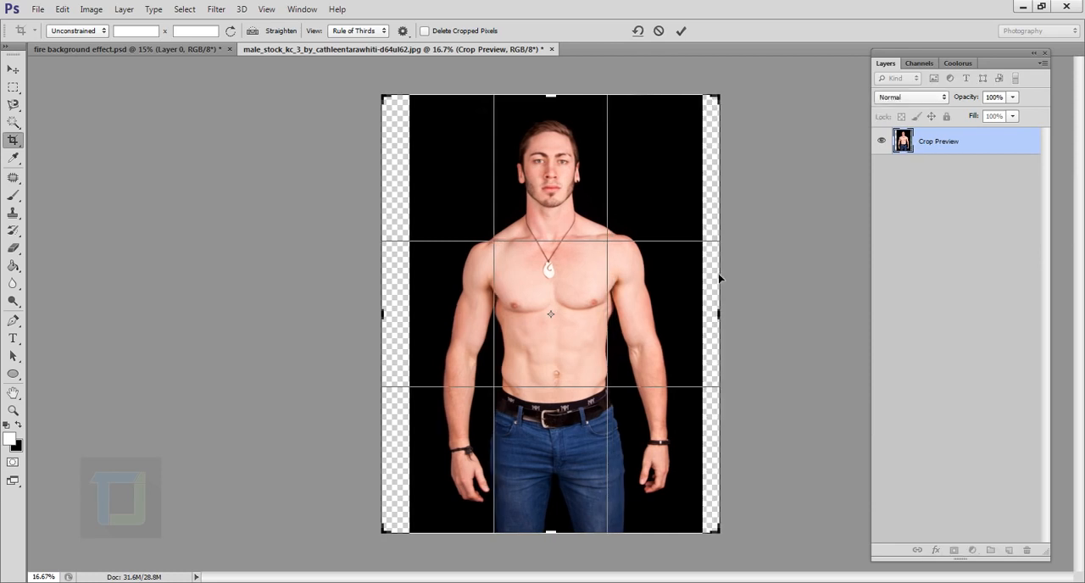
{"action": "left_click", "coordinate": [681, 32]}
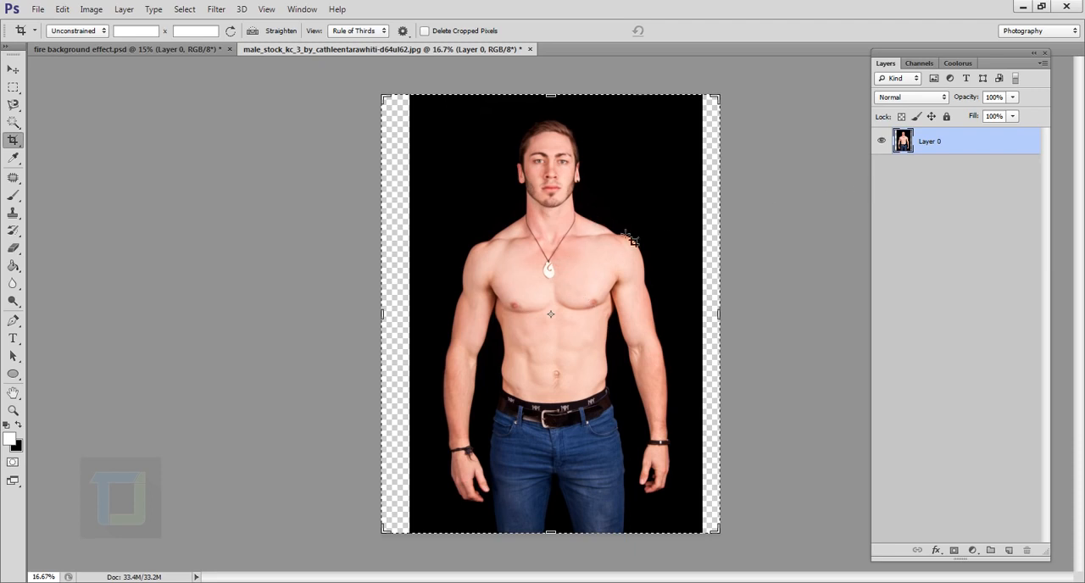
- Scale the photo layer down proportionally and move it to the horizontal centre of the canvas, flush with the lower edge
{"action": "key", "text": "ctrl+t"}
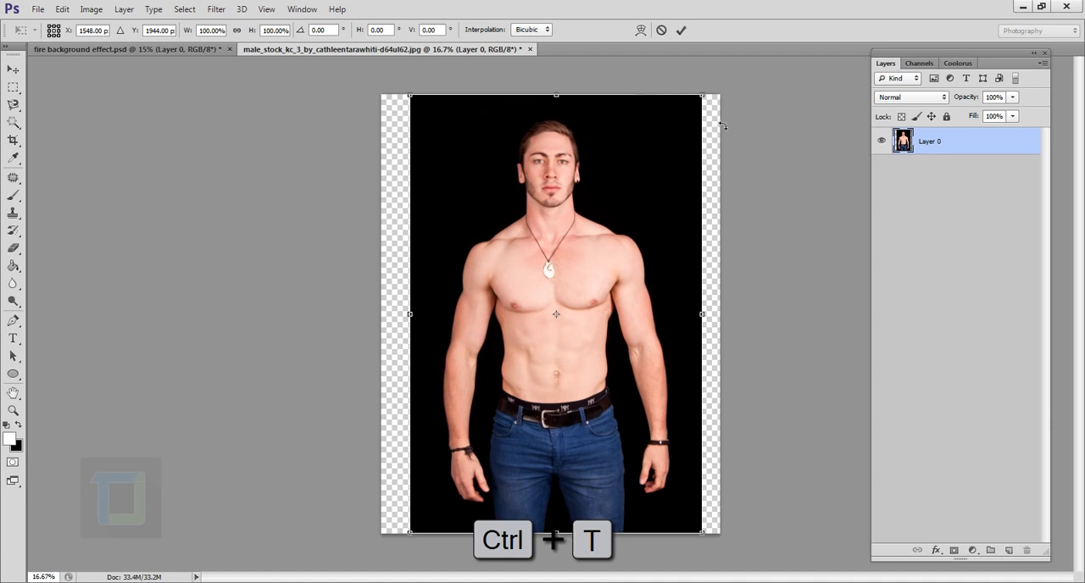
{"action": "key", "text": "shift"}
{"action": "left_click_drag", "start_coordinate": [703, 97], "coordinate": [670, 143]}
{"action": "left_click", "coordinate": [681, 30]}
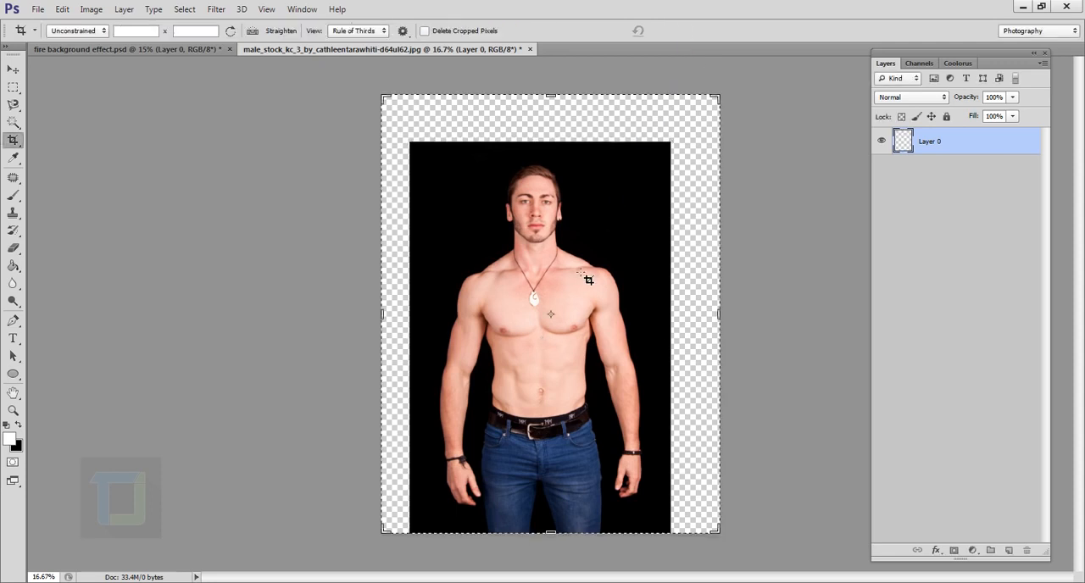
{"action": "left_click", "coordinate": [15, 69]}
{"action": "left_click_drag", "start_coordinate": [539, 395], "coordinate": [549, 394]}
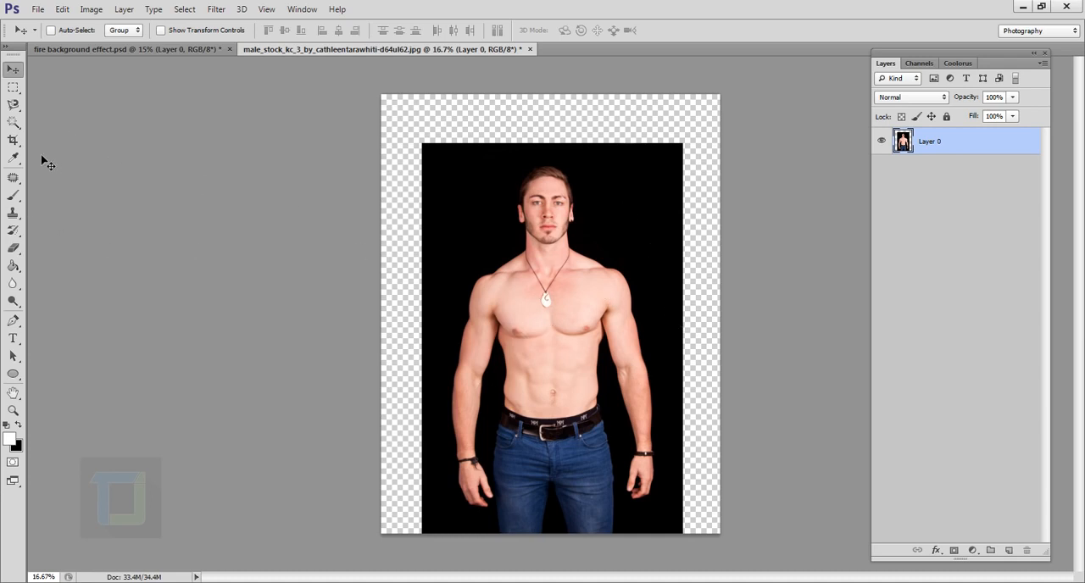
- Select the whole man, including his hair, with the Quick Selection tool at a brush size of 250
{"action": "left_click", "coordinate": [14, 124]}
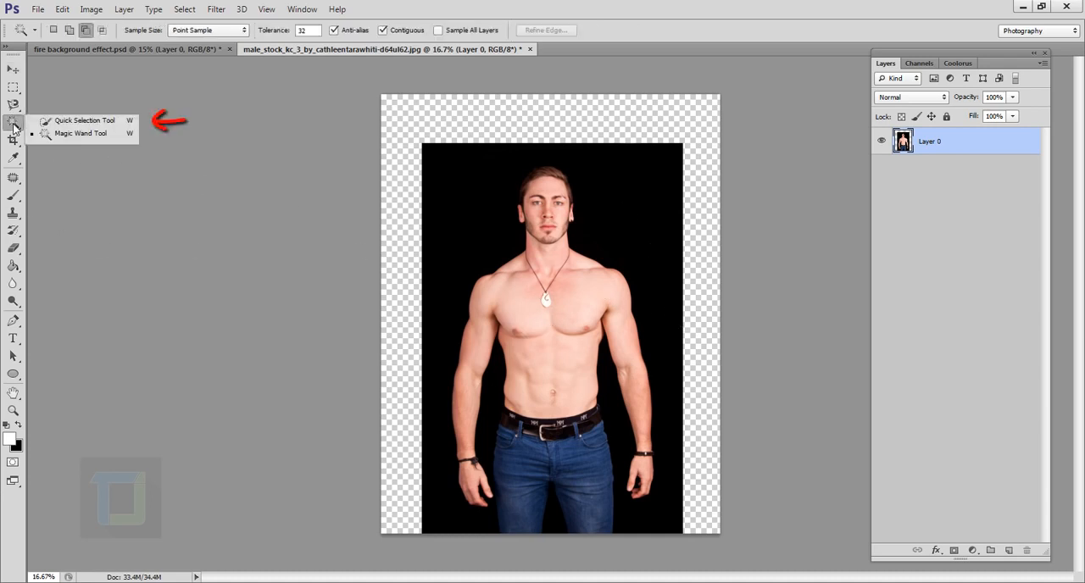
{"action": "left_click", "coordinate": [66, 121]}
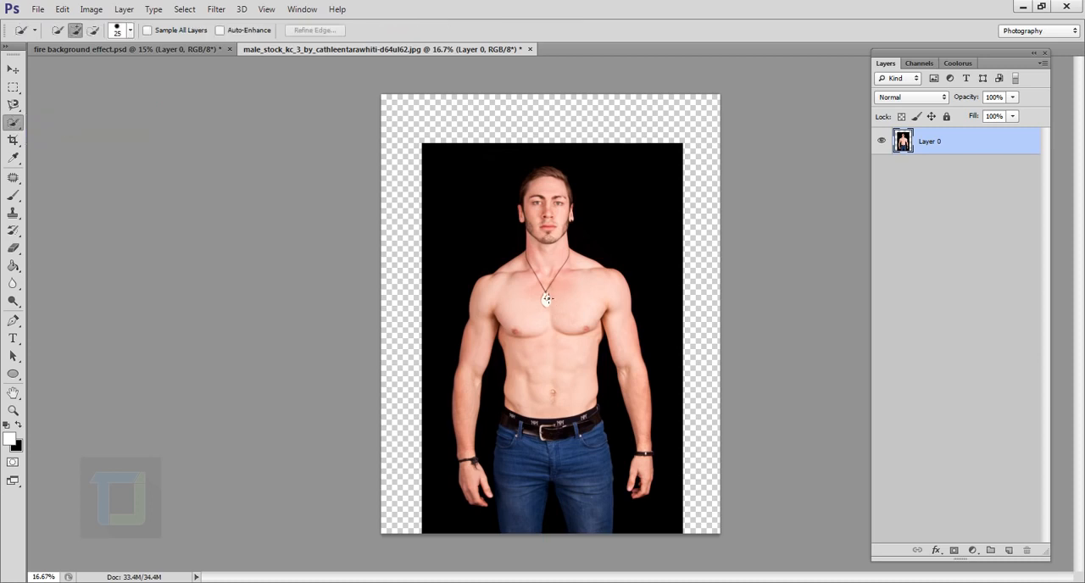
{"action": "key", "text": "bracketright"}
{"action": "key", "text": "bracketright"}
{"action": "key", "text": "bracketright"}
{"action": "key", "text": "bracketright"}
{"action": "key", "text": "bracketright"}
{"action": "key", "text": "bracketright"}
{"action": "key", "text": "bracketright"}
{"action": "key", "text": "bracketright"}
{"action": "key", "text": "bracketright"}
{"action": "key", "text": "bracketright"}
{"action": "key", "text": "bracketright"}
{"action": "key", "text": "bracketright"}
{"action": "key", "text": "bracketright"}
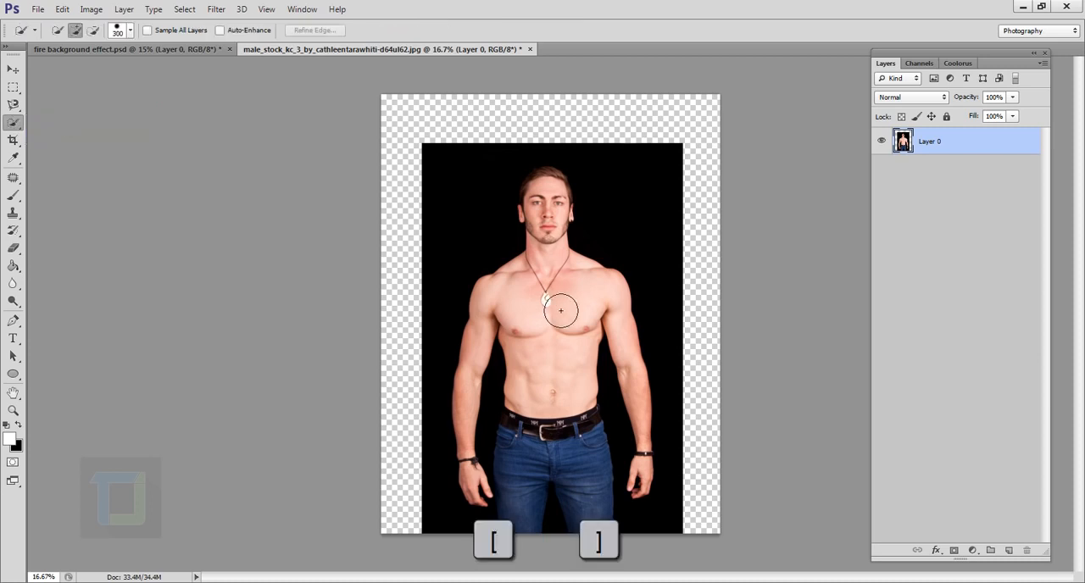
{"action": "key", "text": "bracketleft"}
{"action": "mouse_move", "coordinate": [564, 283]}
{"action": "left_mouse_down"}
{"action": "mouse_move", "coordinate": [558, 248]}
{"action": "mouse_move", "coordinate": [551, 479]}
{"action": "mouse_move", "coordinate": [635, 374]}
{"action": "mouse_move", "coordinate": [639, 523]}
{"action": "mouse_move", "coordinate": [652, 467]}
{"action": "mouse_move", "coordinate": [482, 417]}
{"action": "mouse_move", "coordinate": [492, 500]}
{"action": "mouse_move", "coordinate": [527, 528]}
{"action": "mouse_move", "coordinate": [555, 201]}
{"action": "left_mouse_up"}
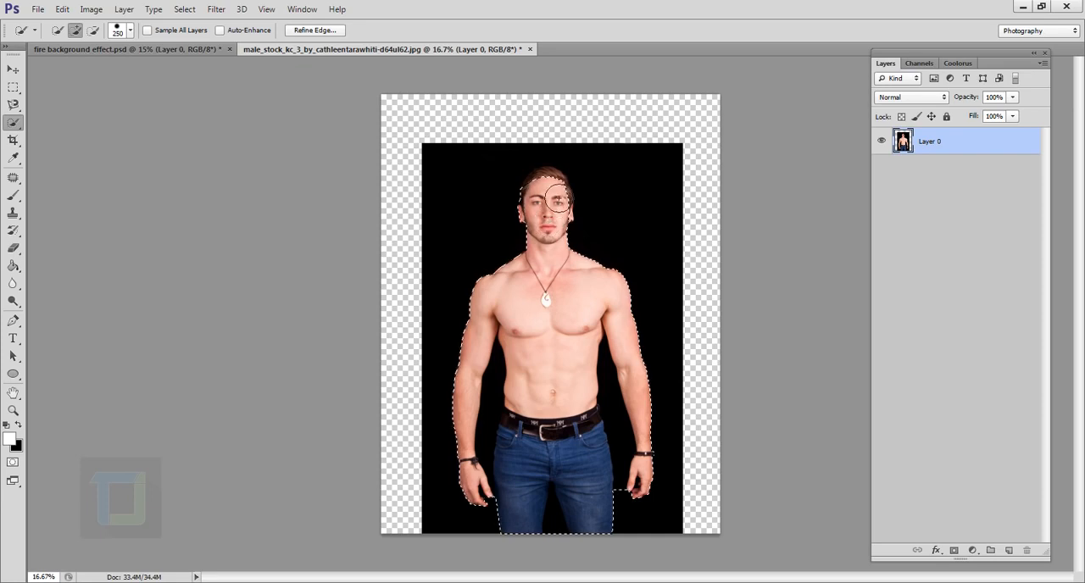
{"action": "scroll", "coordinate": [555, 200], "scroll_direction": "up", "scroll_amount": 6}
{"action": "key", "text": "ctrl+0"}
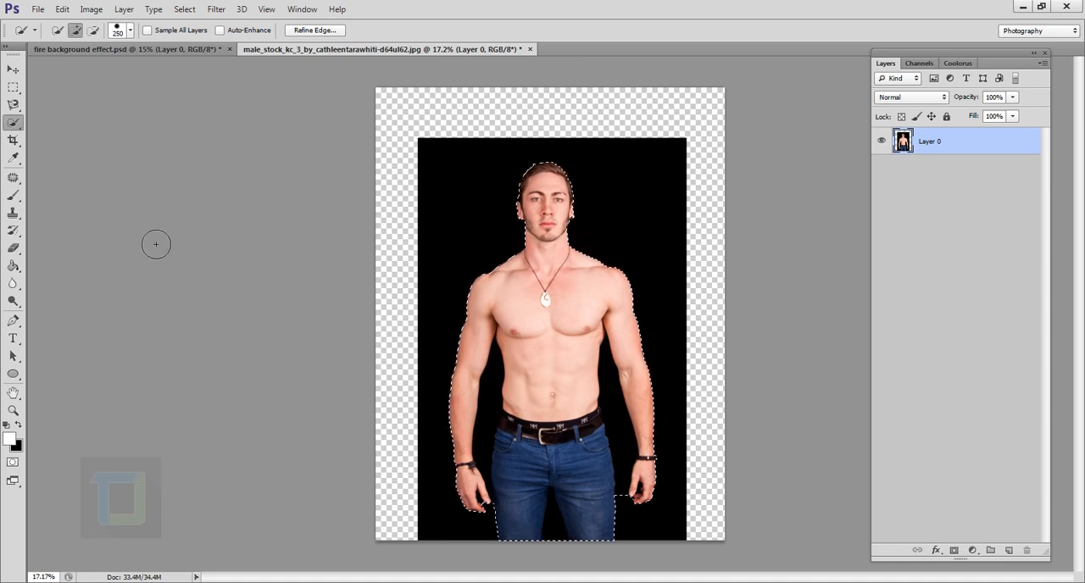
- Subtract the black gaps between the torso and the arm on the image's left and between the legs, using brush size 80
{"action": "left_click", "coordinate": [92, 34]}
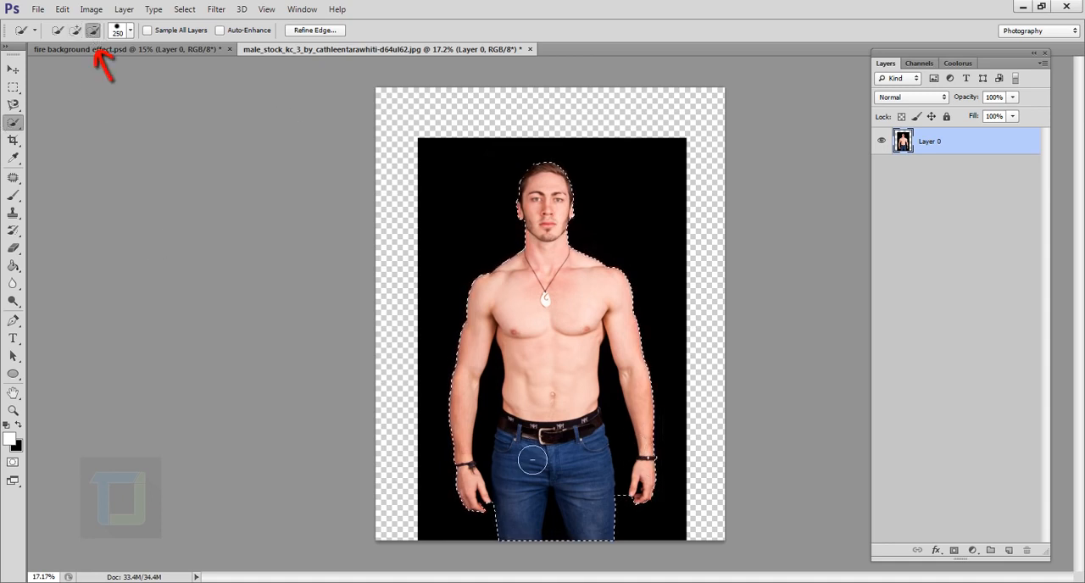
{"action": "scroll", "coordinate": [508, 449], "scroll_direction": "up", "scroll_amount": 8}
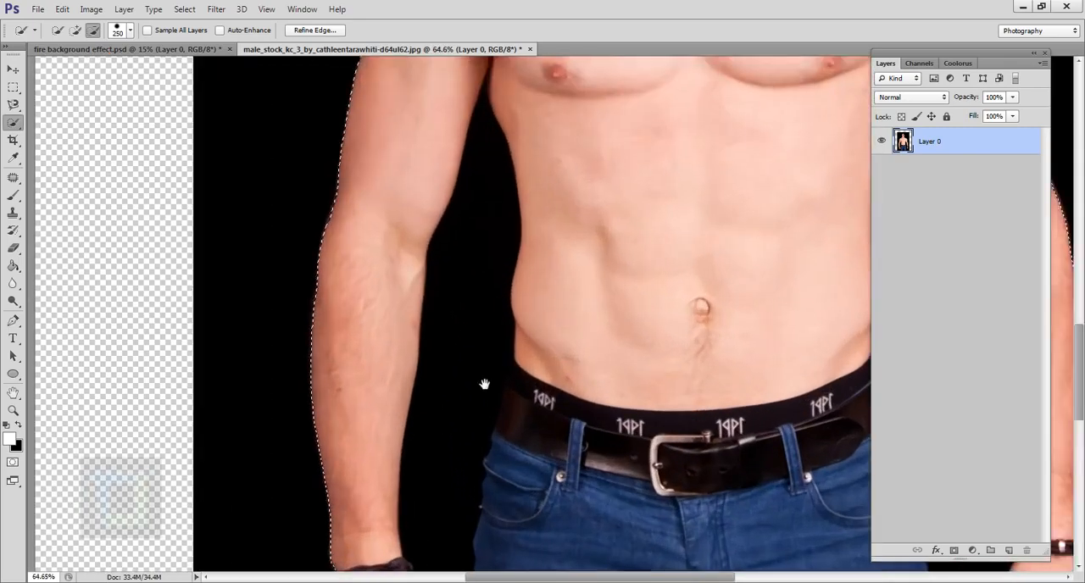
{"action": "left_click_drag", "start_coordinate": [482, 385], "coordinate": [460, 381]}
{"action": "key", "text": "["}
{"action": "key", "text": "["}
{"action": "key", "text": "["}
{"action": "key", "text": "["}
{"action": "key", "text": "["}
{"action": "key", "text": "["}
{"action": "key", "text": "["}
{"action": "mouse_move", "coordinate": [468, 127]}
{"action": "left_mouse_down"}
{"action": "mouse_move", "coordinate": [483, 186]}
{"action": "mouse_move", "coordinate": [422, 509]}
{"action": "left_mouse_up"}
{"action": "scroll", "coordinate": [424, 475], "scroll_direction": "up", "scroll_amount": 3}
{"action": "mouse_move", "coordinate": [559, 525]}
{"action": "left_mouse_down"}
{"action": "mouse_move", "coordinate": [552, 325]}
{"action": "mouse_move", "coordinate": [371, 188]}
{"action": "left_mouse_up"}
{"action": "scroll", "coordinate": [532, 345], "scroll_direction": "down", "scroll_amount": 7}
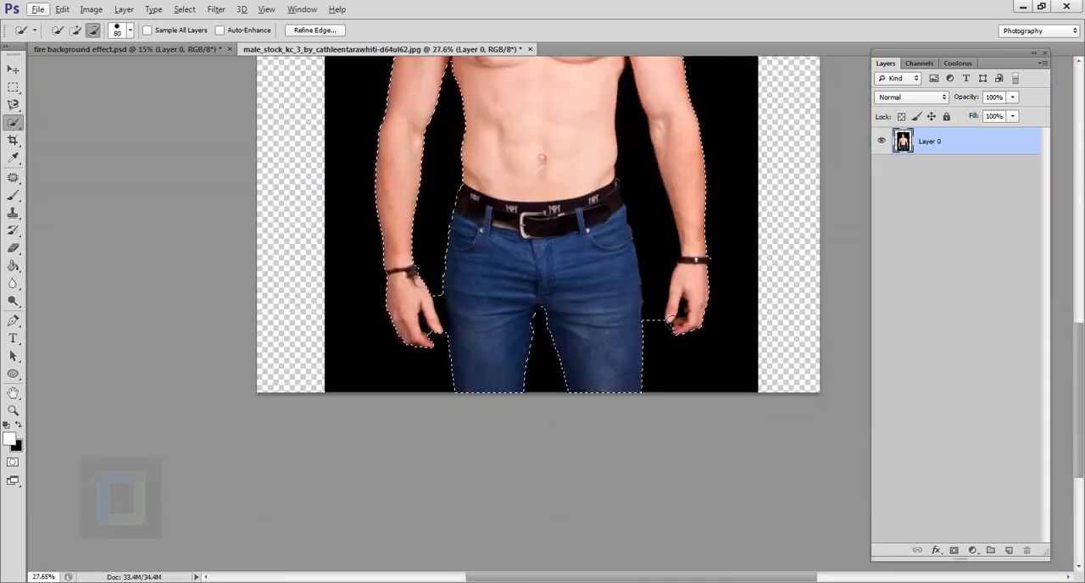
- Subtract the black gap beside the arm on the image's right, and refine the selection around hands and jeans with brush size 25
{"action": "left_click_drag", "start_coordinate": [610, 152], "coordinate": [632, 347]}
{"action": "scroll", "coordinate": [646, 211], "scroll_direction": "up", "scroll_amount": 5}
{"action": "scroll", "coordinate": [593, 223], "scroll_direction": "down", "scroll_amount": 3}
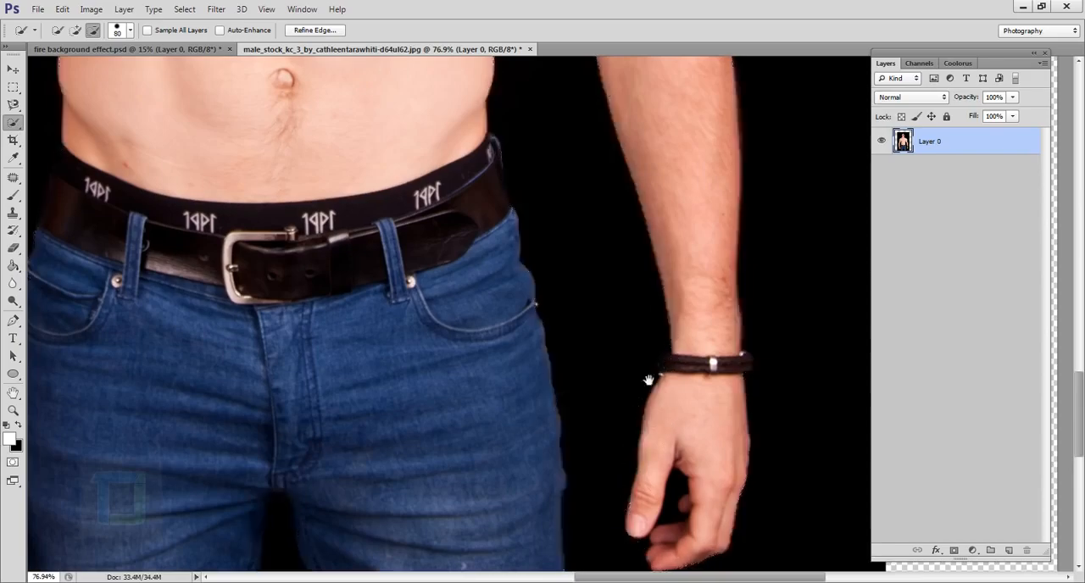
{"action": "scroll", "coordinate": [416, 452], "scroll_direction": "up", "scroll_amount": 3}
{"action": "key", "text": "["}
{"action": "key", "text": "["}
{"action": "key", "text": "["}
{"action": "key", "text": "["}
{"action": "key", "text": "["}
{"action": "key", "text": "["}
{"action": "key", "text": "["}
{"action": "key", "text": "["}
{"action": "left_click_drag", "start_coordinate": [368, 296], "coordinate": [395, 453]}
{"action": "mouse_move", "coordinate": [317, 451]}
{"action": "left_mouse_down"}
{"action": "mouse_move", "coordinate": [296, 435]}
{"action": "mouse_move", "coordinate": [275, 368]}
{"action": "left_mouse_up"}
{"action": "scroll", "coordinate": [265, 366], "scroll_direction": "up", "scroll_amount": 4}
{"action": "scroll", "coordinate": [368, 404], "scroll_direction": "down", "scroll_amount": 6}
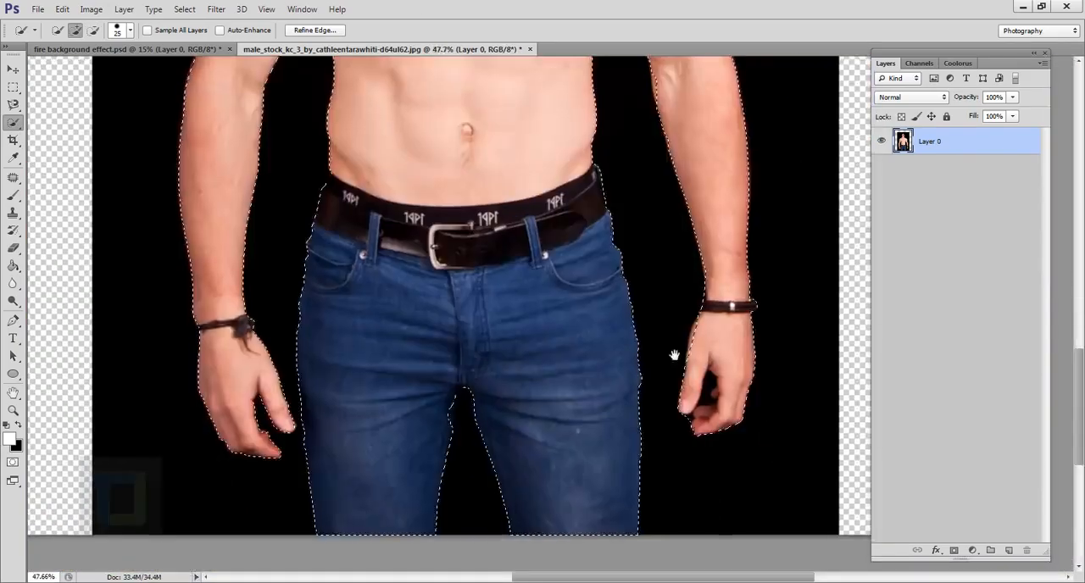
- Subtract the black gap enclosed by the fingers of the hand on the image's right, using the Magic Wand tool
{"action": "scroll", "coordinate": [618, 394], "scroll_direction": "up", "scroll_amount": 5}
{"action": "scroll", "coordinate": [443, 339], "scroll_direction": "down", "scroll_amount": 3}
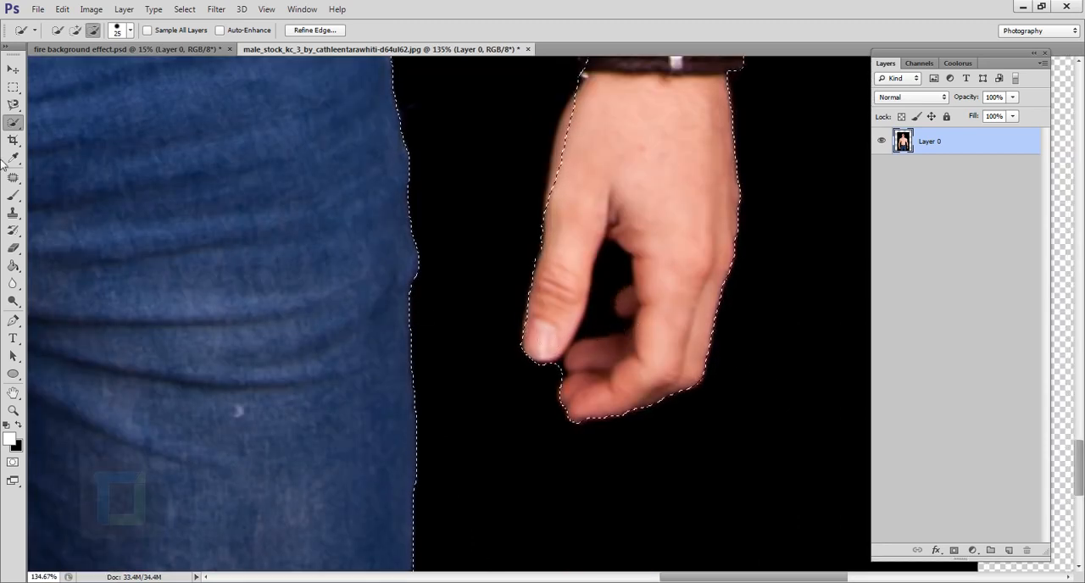
{"action": "right_click", "coordinate": [13, 123]}
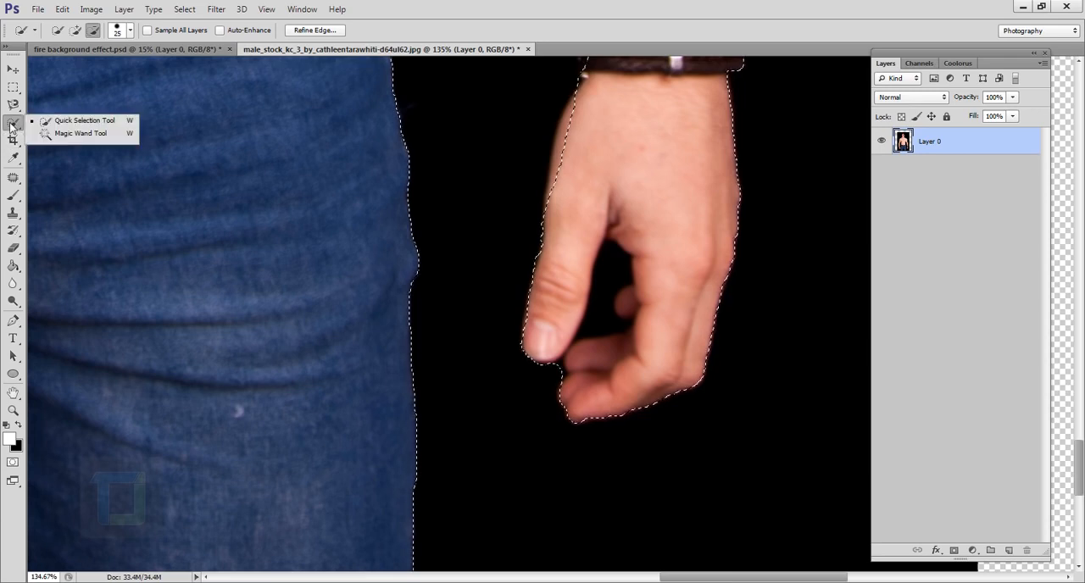
{"action": "left_click", "coordinate": [77, 136]}
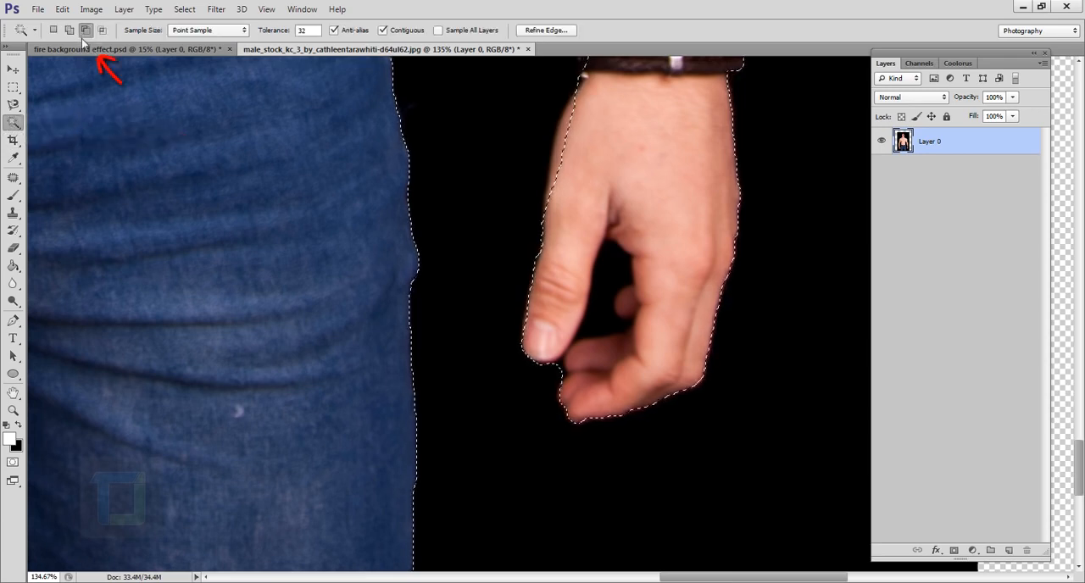
{"action": "left_click", "coordinate": [85, 30]}
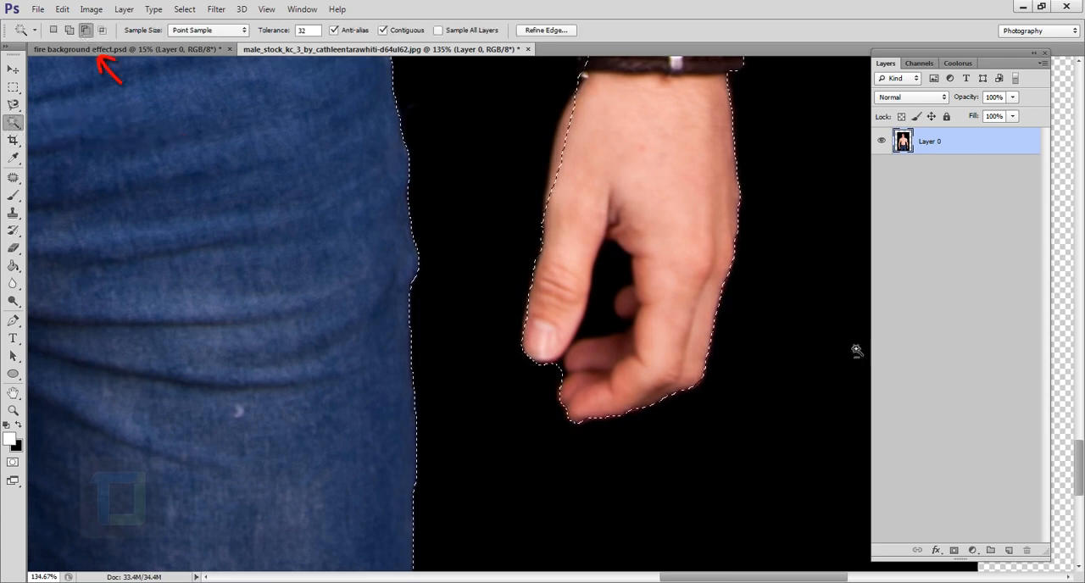
{"action": "left_click", "coordinate": [614, 295]}
{"action": "key", "text": "ctrl+0"}
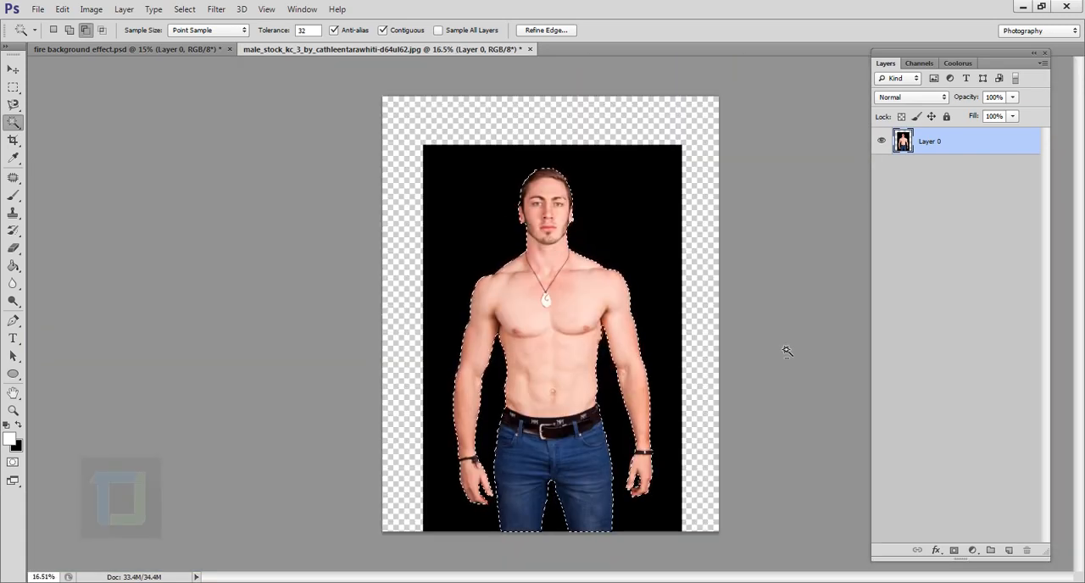
- Mask the photo layer to the selected man and add a new empty layer beneath it
{"action": "left_click", "coordinate": [958, 555]}
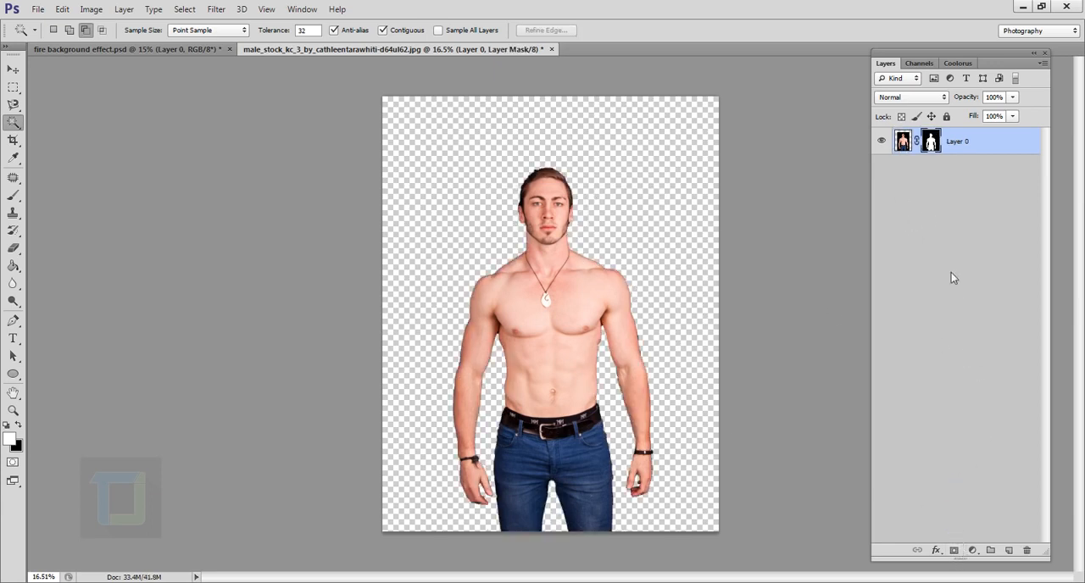
{"action": "left_click", "coordinate": [1008, 551]}
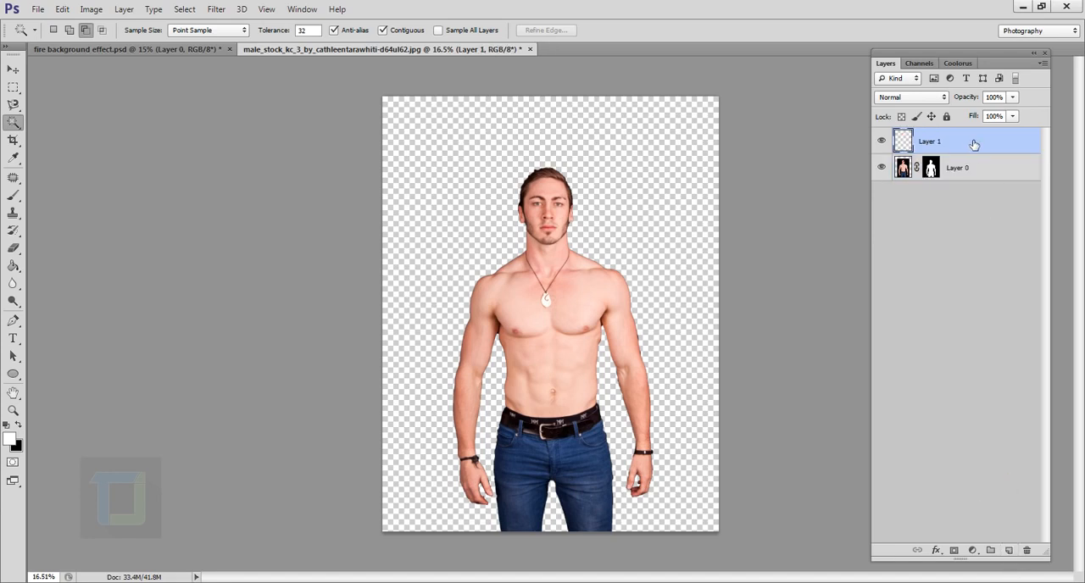
{"action": "left_click_drag", "start_coordinate": [974, 144], "coordinate": [947, 194]}
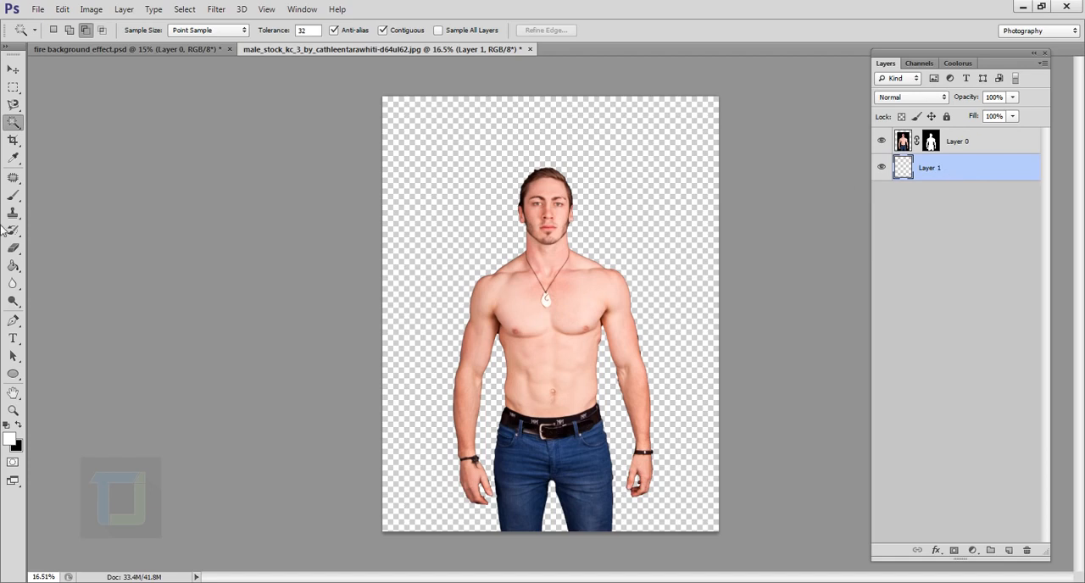
- Fill the new lower layer with black using the Paint Bucket tool
{"action": "left_click", "coordinate": [13, 269]}
{"action": "right_click", "coordinate": [13, 268]}
{"action": "left_click", "coordinate": [12, 269]}
{"action": "right_click", "coordinate": [13, 269]}
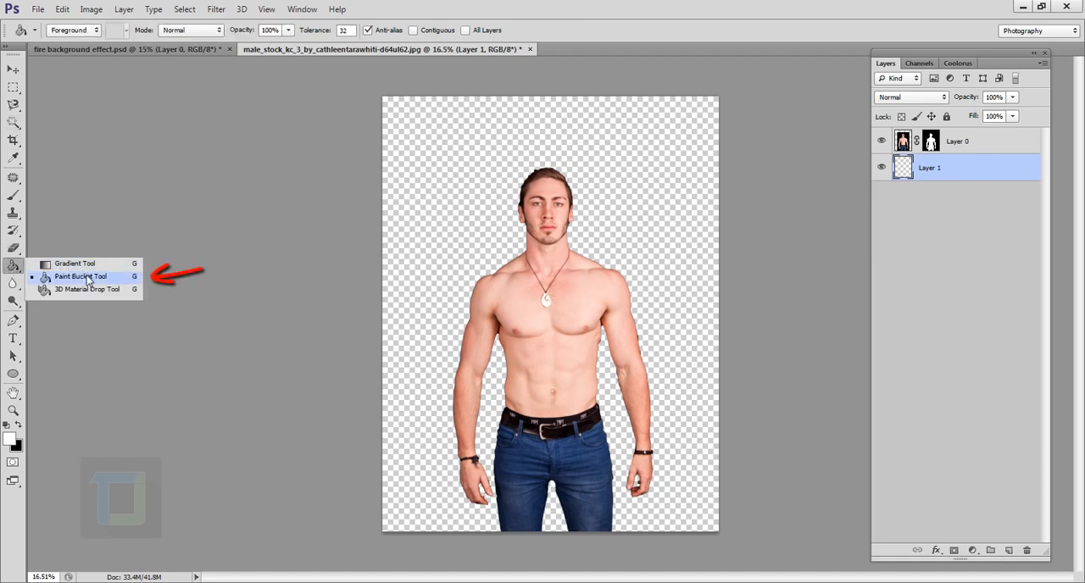
{"action": "left_click", "coordinate": [82, 282]}
{"action": "left_click", "coordinate": [17, 425]}
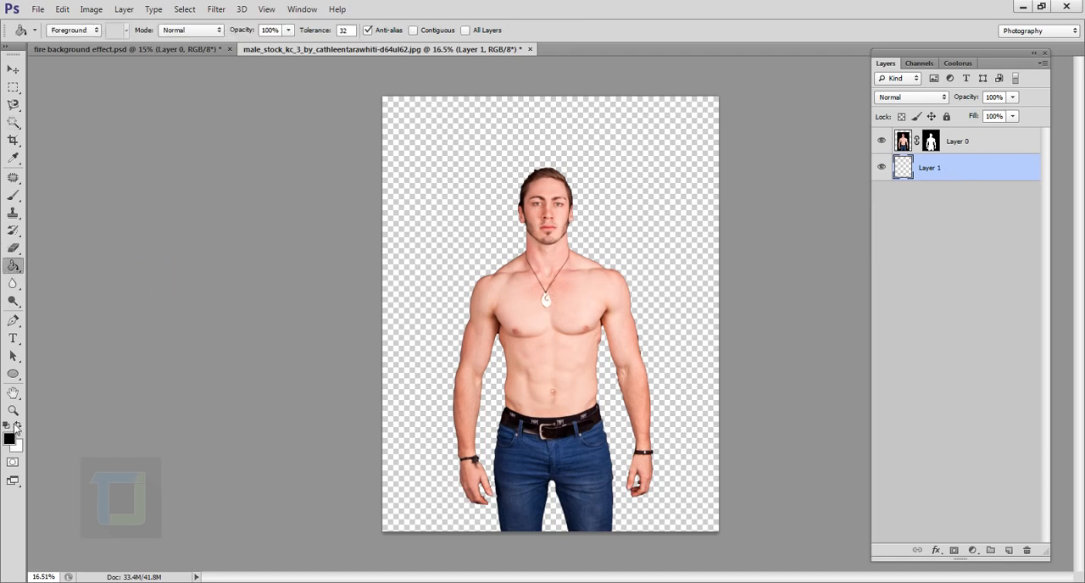
{"action": "left_click", "coordinate": [468, 278]}
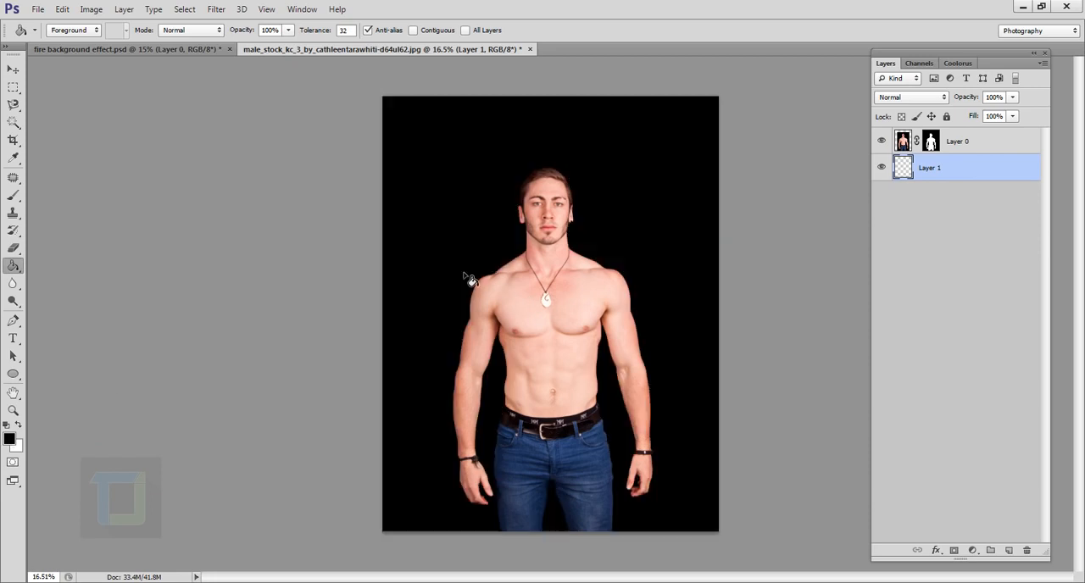
- Add a Gradient Overlay layer style to the black background layer
{"action": "double_click", "coordinate": [993, 167]}
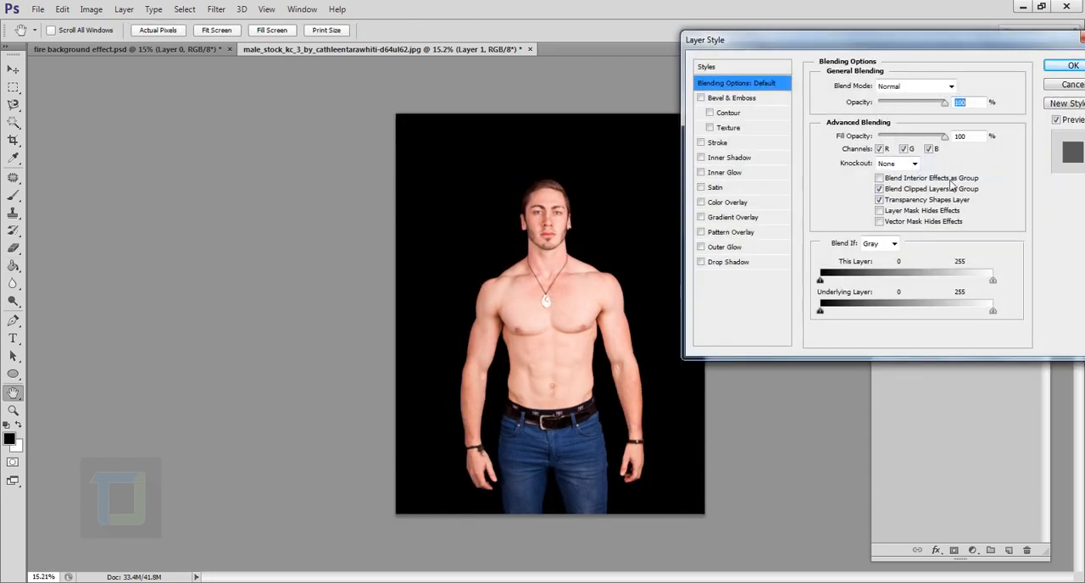
{"action": "left_click", "coordinate": [702, 218]}
{"action": "left_click", "coordinate": [739, 219]}
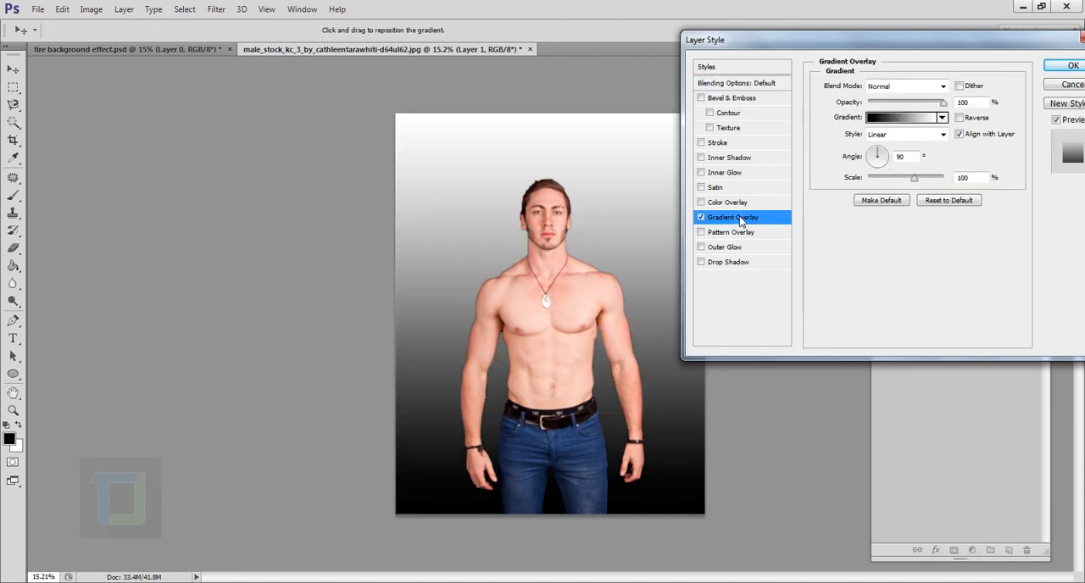
{"action": "left_click", "coordinate": [735, 223]}
- Set the overlay gradient's starting colour stop at 0% to dark red, #410101
{"action": "left_click", "coordinate": [904, 119]}
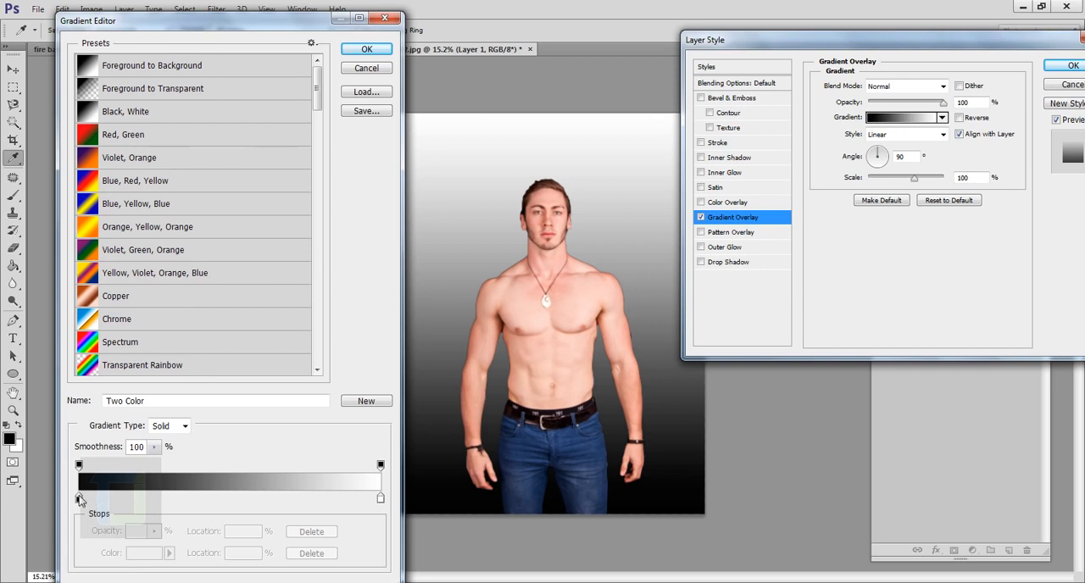
{"action": "left_click", "coordinate": [78, 499]}
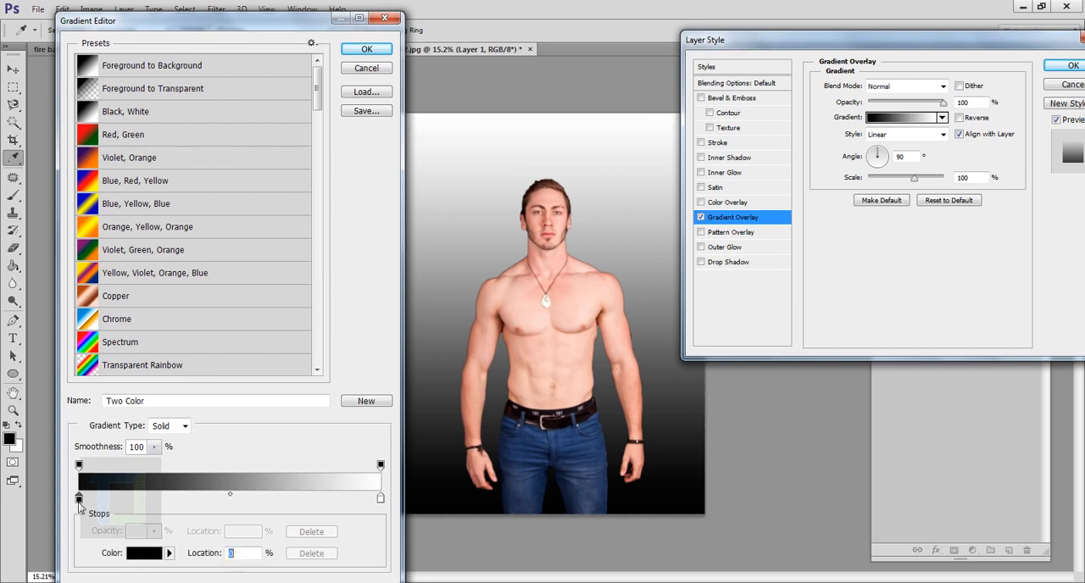
{"action": "left_click", "coordinate": [143, 553]}
{"action": "left_click_drag", "start_coordinate": [905, 380], "coordinate": [915, 388]}
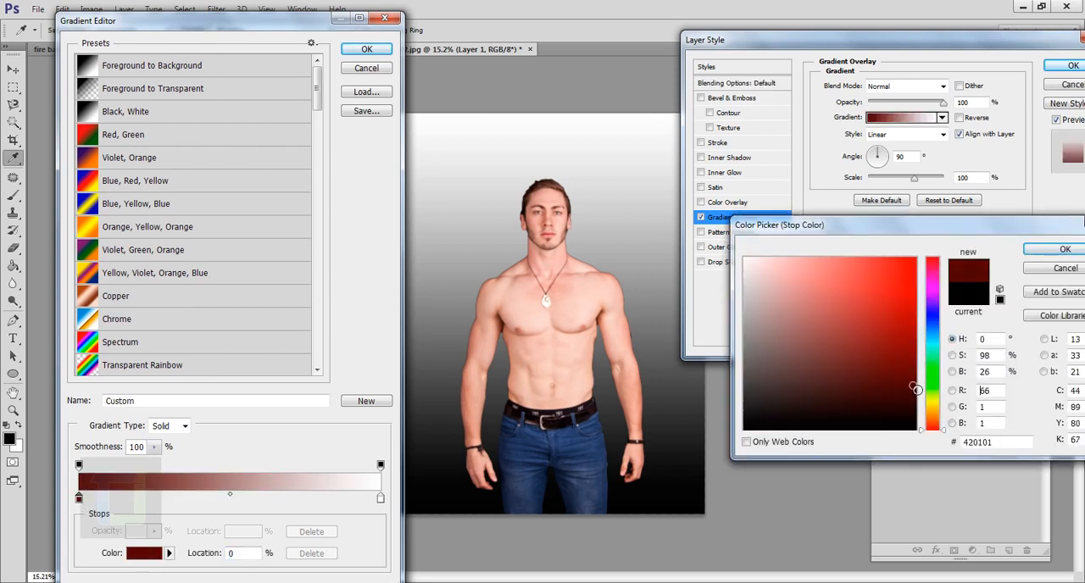
{"action": "left_click", "coordinate": [1061, 251]}
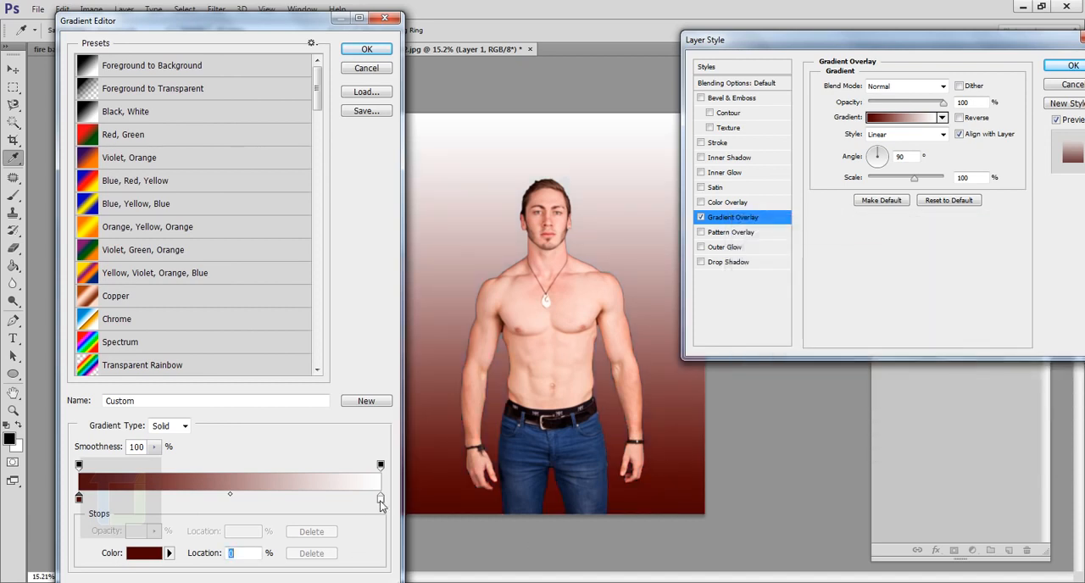
- Set the overlay gradient's end colour stop at 100% to red, #a10404, and accept the edited gradient
{"action": "left_click", "coordinate": [381, 499]}
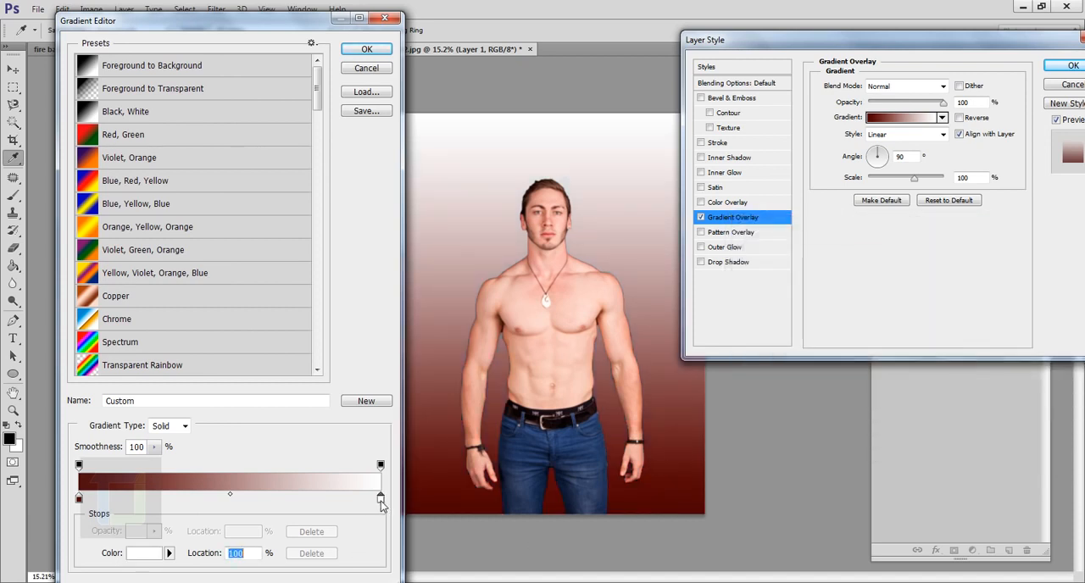
{"action": "left_click", "coordinate": [144, 554]}
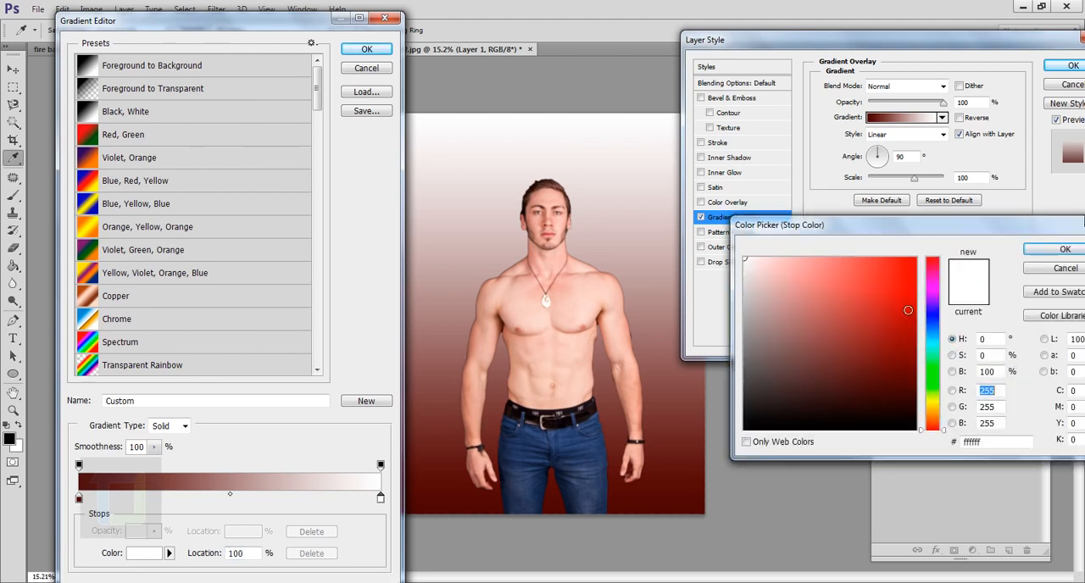
{"action": "left_click_drag", "start_coordinate": [907, 320], "coordinate": [916, 326]}
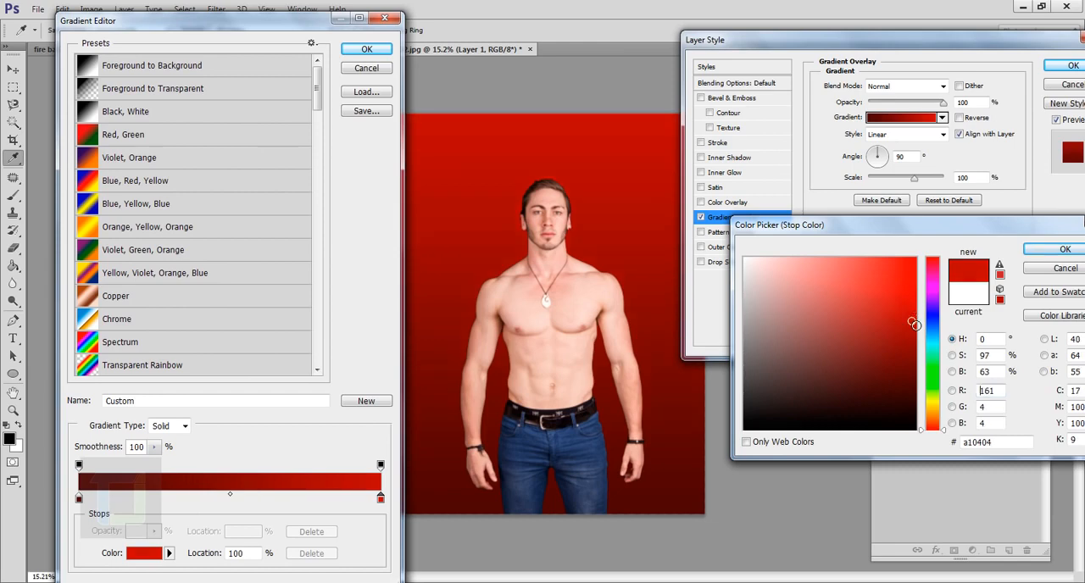
{"action": "left_click", "coordinate": [1044, 253]}
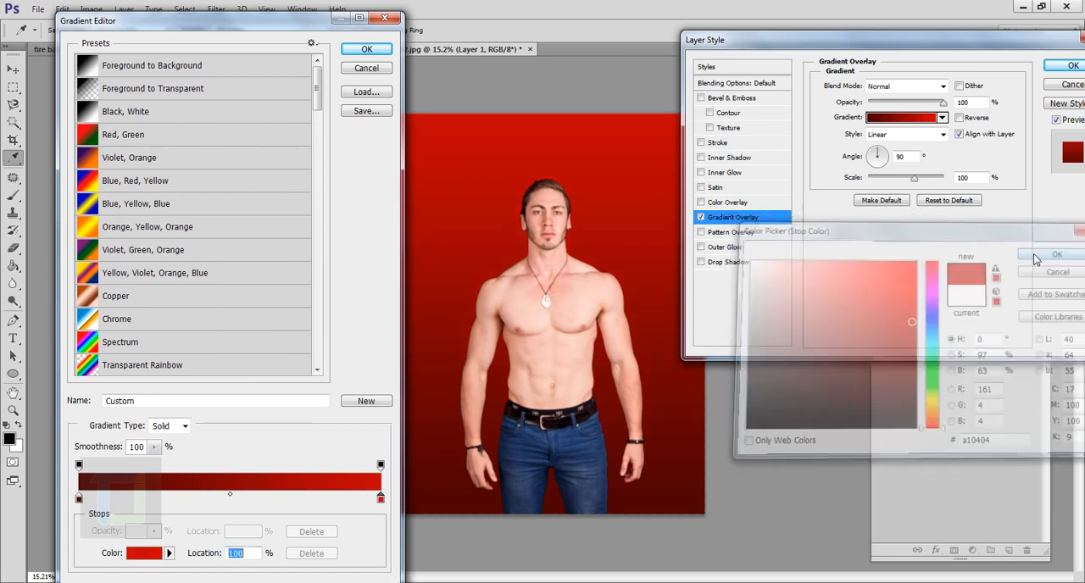
{"action": "left_click", "coordinate": [366, 49]}
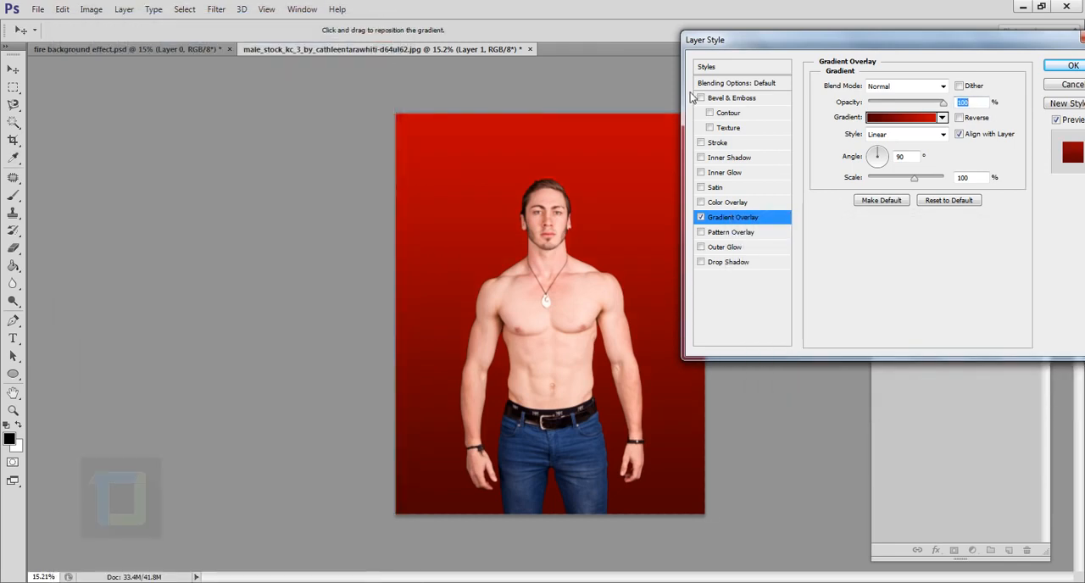
- Make the background's gradient overlay Radial and reverse its colours
{"action": "left_click", "coordinate": [914, 136]}
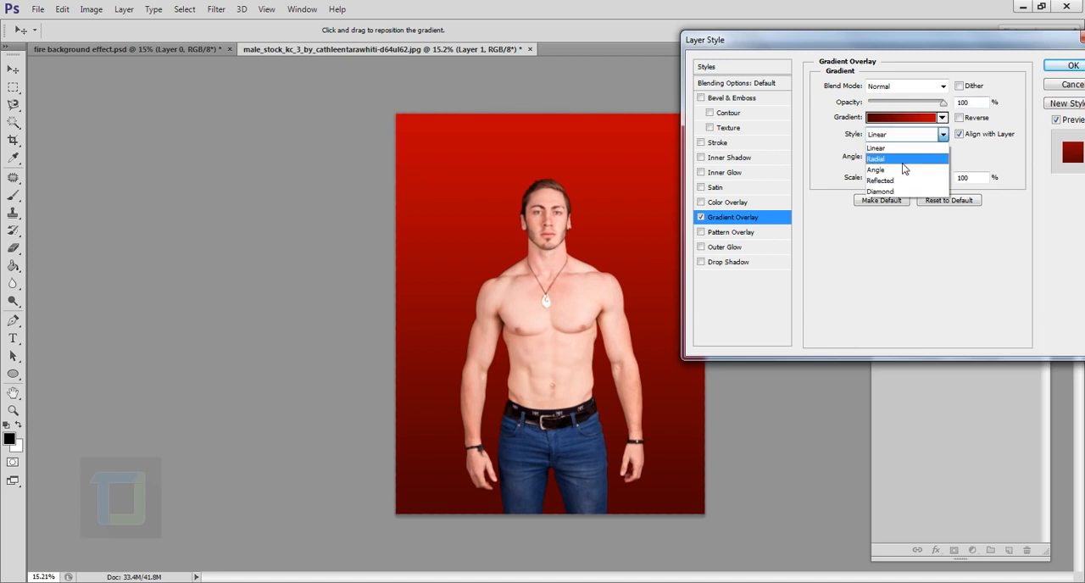
{"action": "left_click", "coordinate": [902, 160]}
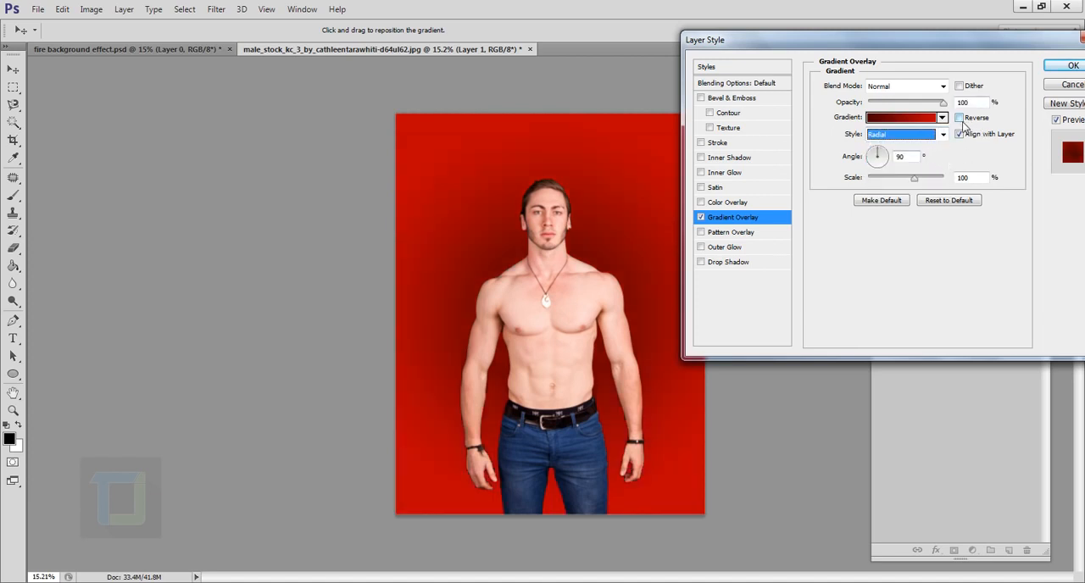
{"action": "left_click", "coordinate": [959, 119]}
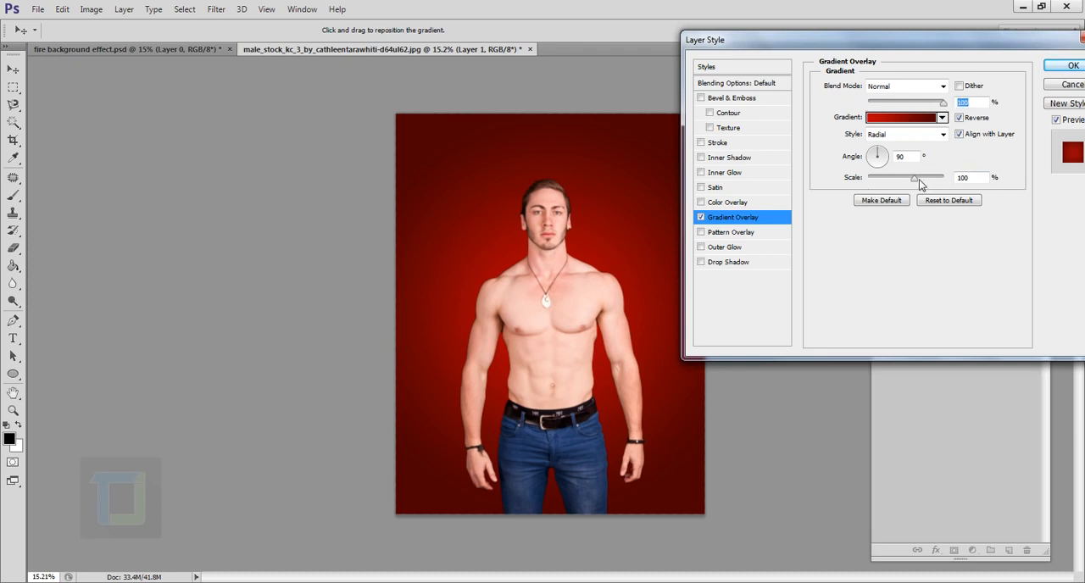
- Set the gradient overlay's scale to 136% and opacity to about 23%, then apply the layer style
{"action": "left_click_drag", "start_coordinate": [927, 182], "coordinate": [939, 184]}
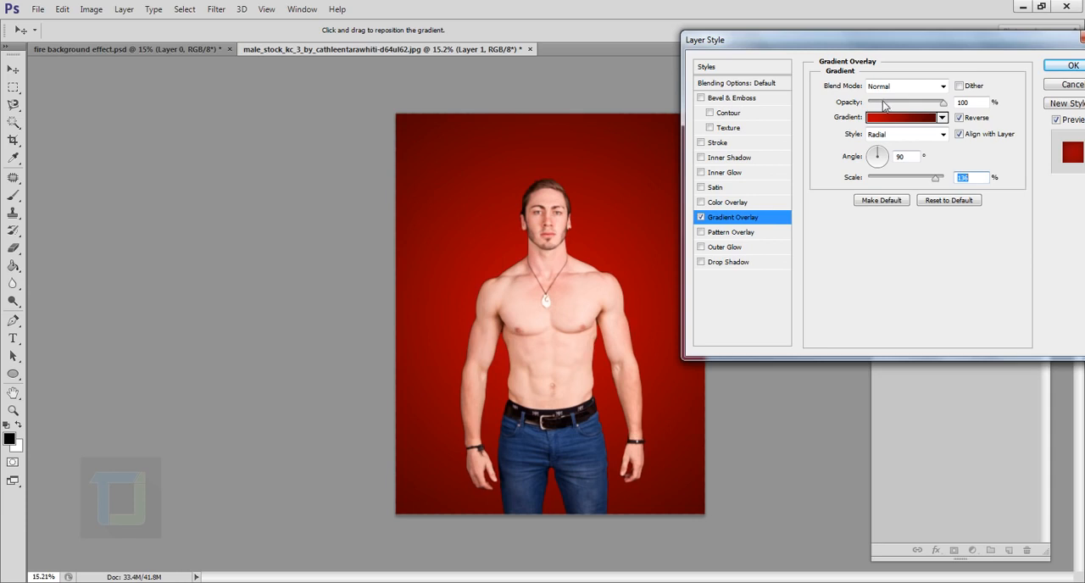
{"action": "left_click_drag", "start_coordinate": [884, 102], "coordinate": [887, 105]}
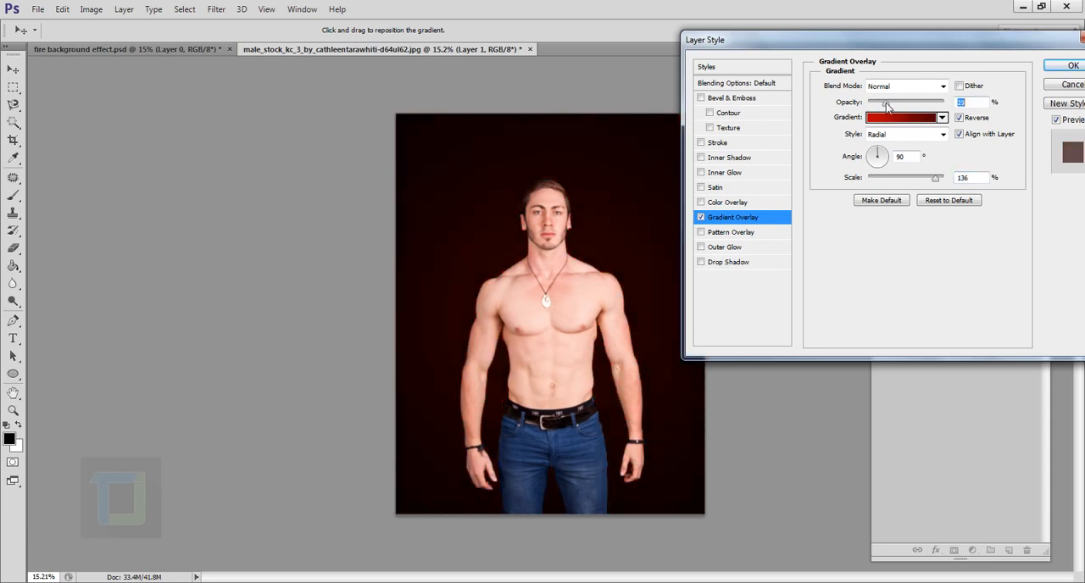
{"action": "left_click", "coordinate": [1072, 65]}
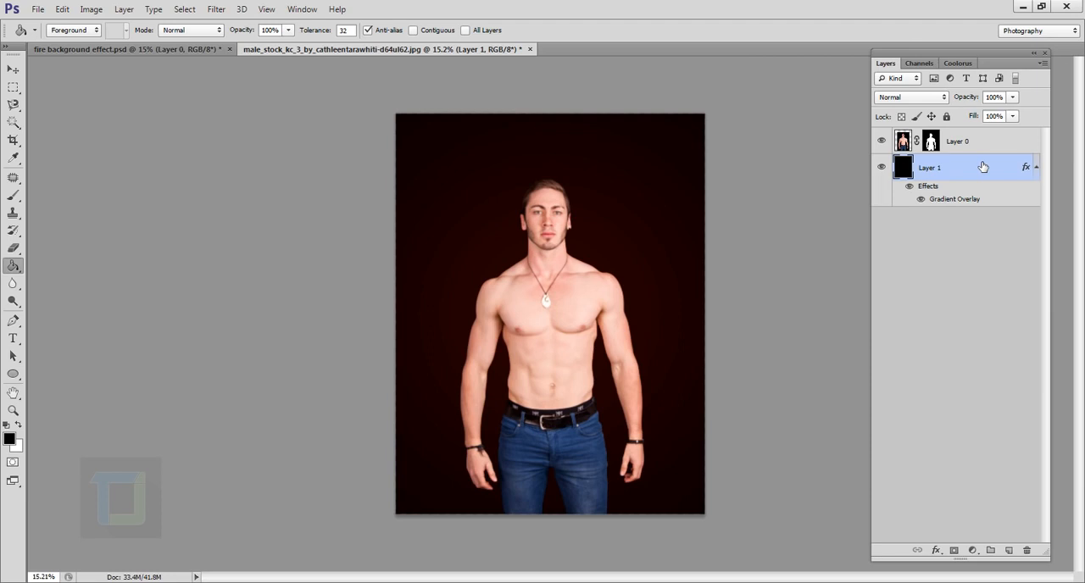
- Place the image fire_001_by_danf83stock-d6uo4ec.jpg between the man and the gradient background
{"action": "left_click", "coordinate": [38, 9]}
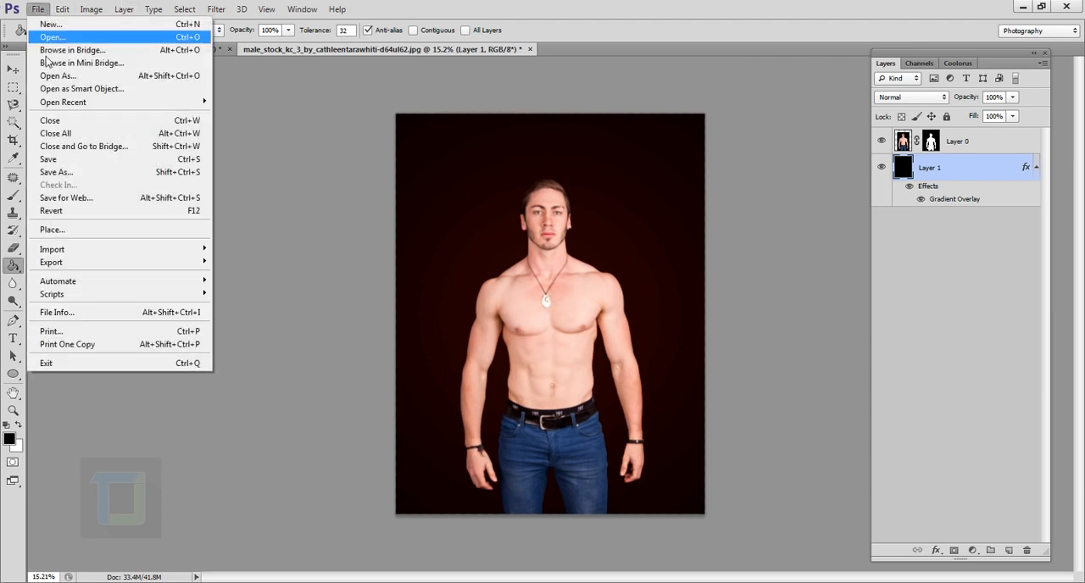
{"action": "left_click", "coordinate": [69, 232]}
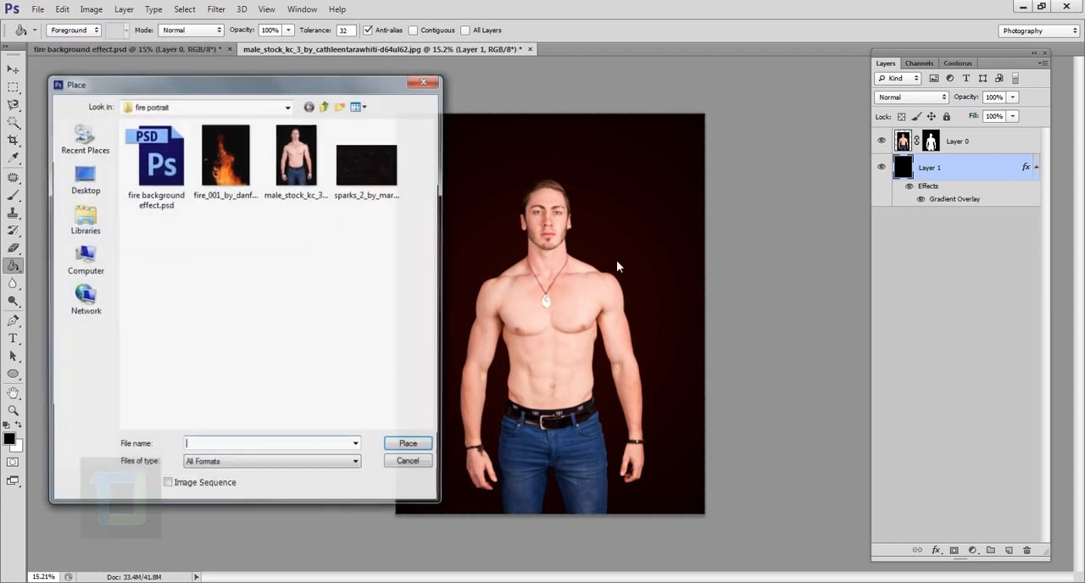
{"action": "left_click", "coordinate": [224, 174]}
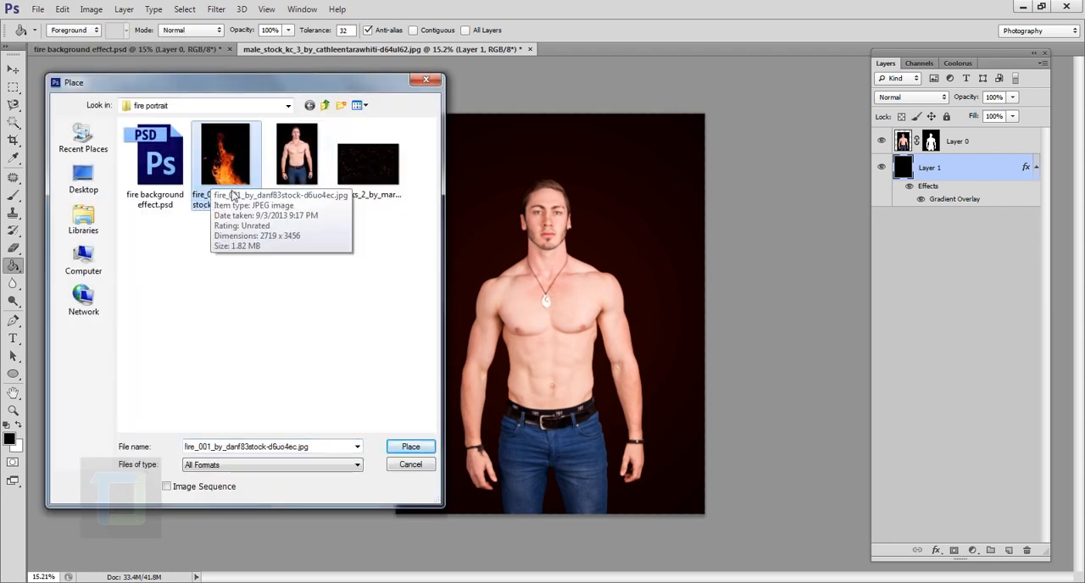
{"action": "left_click", "coordinate": [406, 448]}
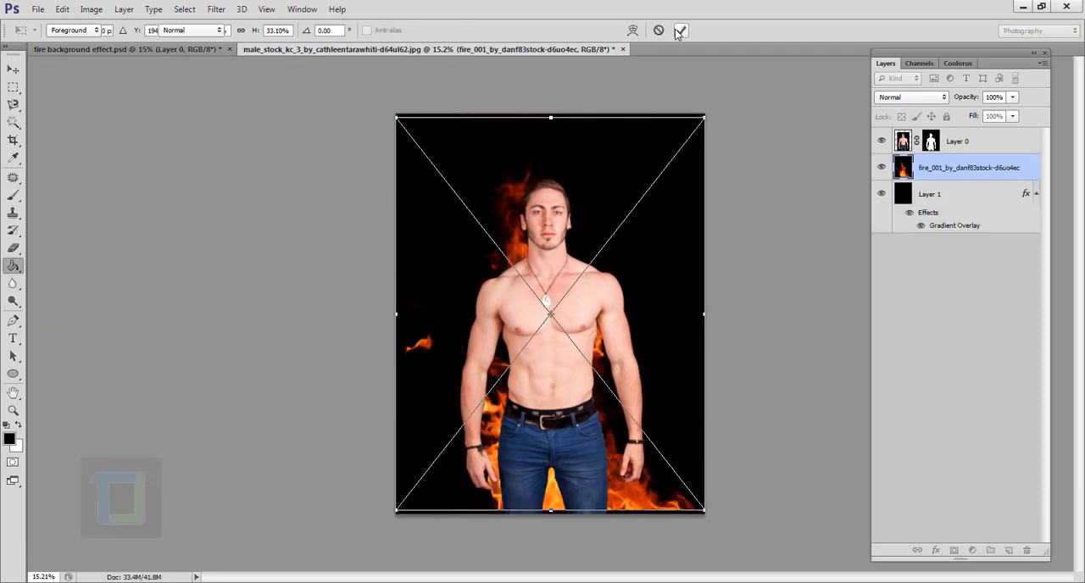
{"action": "left_click", "coordinate": [680, 30]}
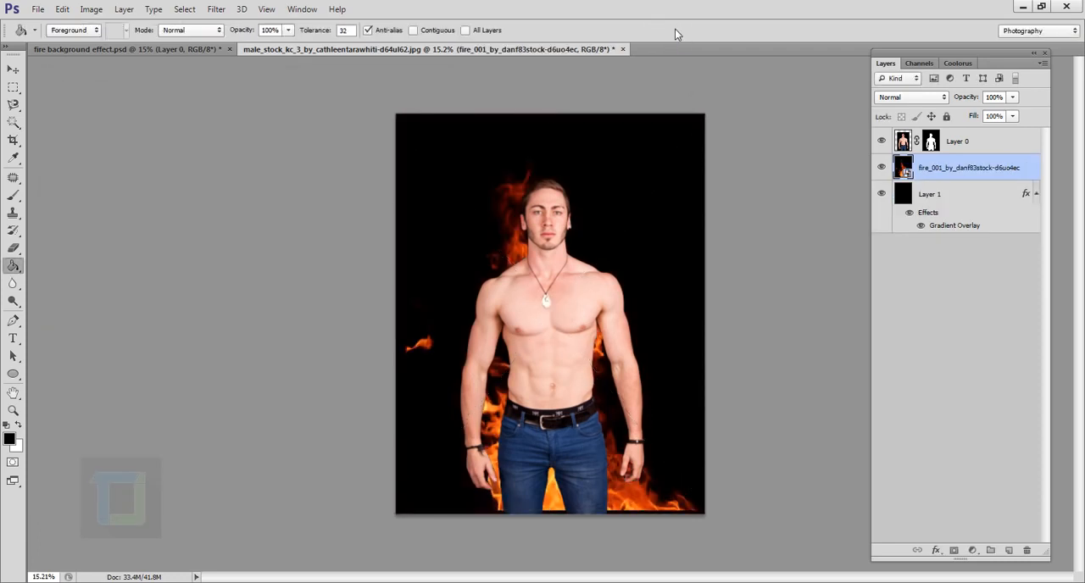
- Set the fire layer's blend mode to Screen and rasterize the layer
{"action": "left_click", "coordinate": [883, 167]}
{"action": "left_click", "coordinate": [883, 167]}
{"action": "left_click", "coordinate": [920, 94]}
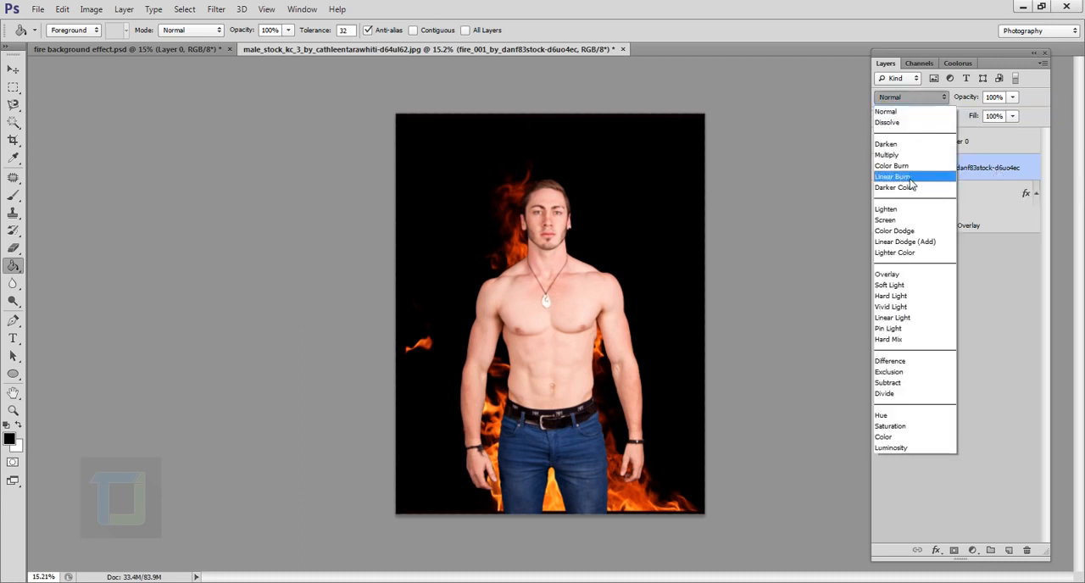
{"action": "left_click", "coordinate": [909, 221]}
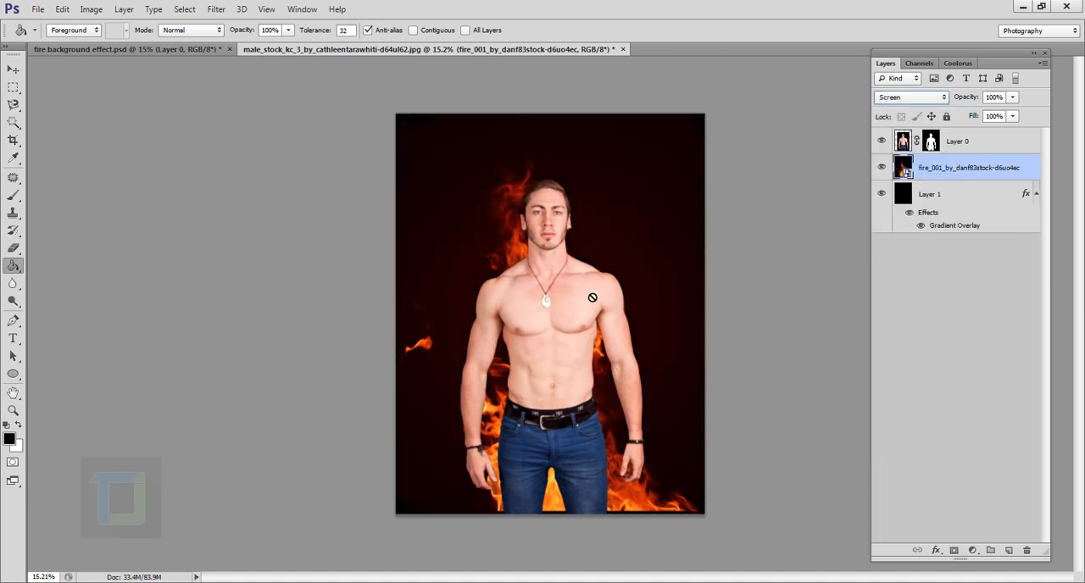
{"action": "right_click", "coordinate": [985, 172]}
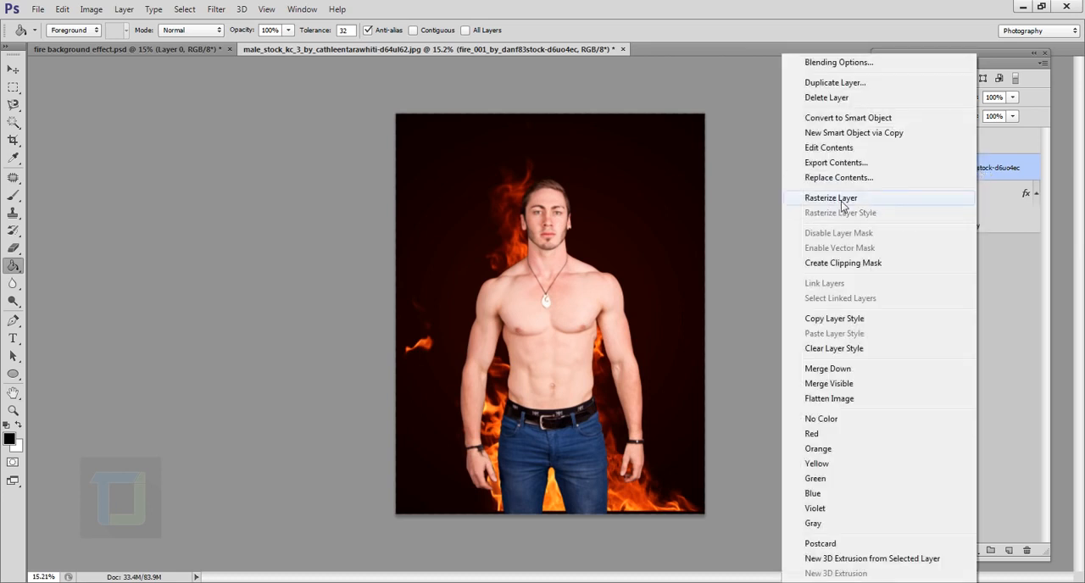
{"action": "left_click", "coordinate": [842, 200]}
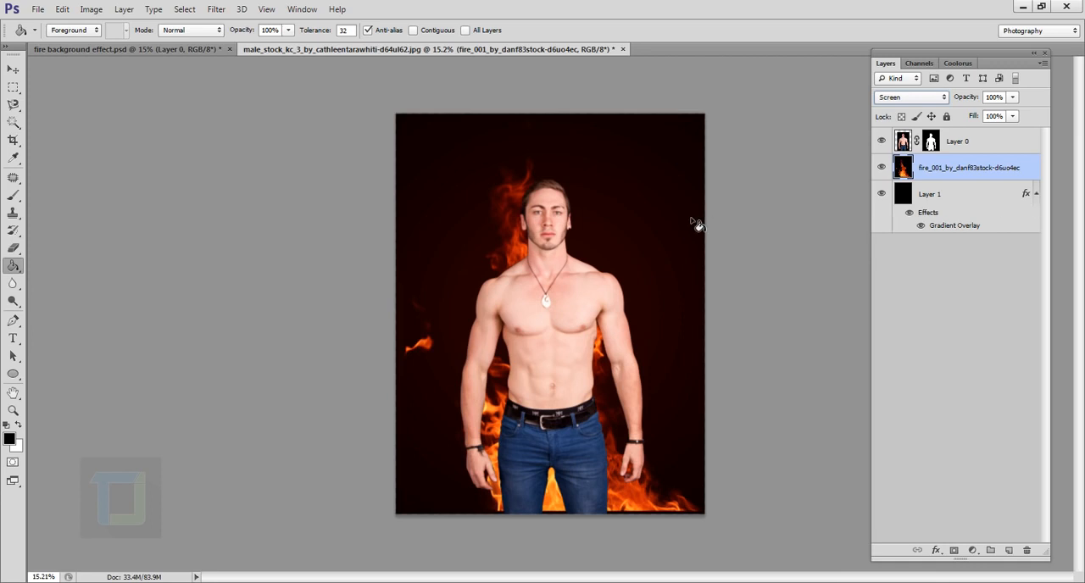
- Scale the fire layer proportionally to about 46% and position it in the upper-left part of the image beside the man's head
{"action": "key", "text": "ctrl+t"}
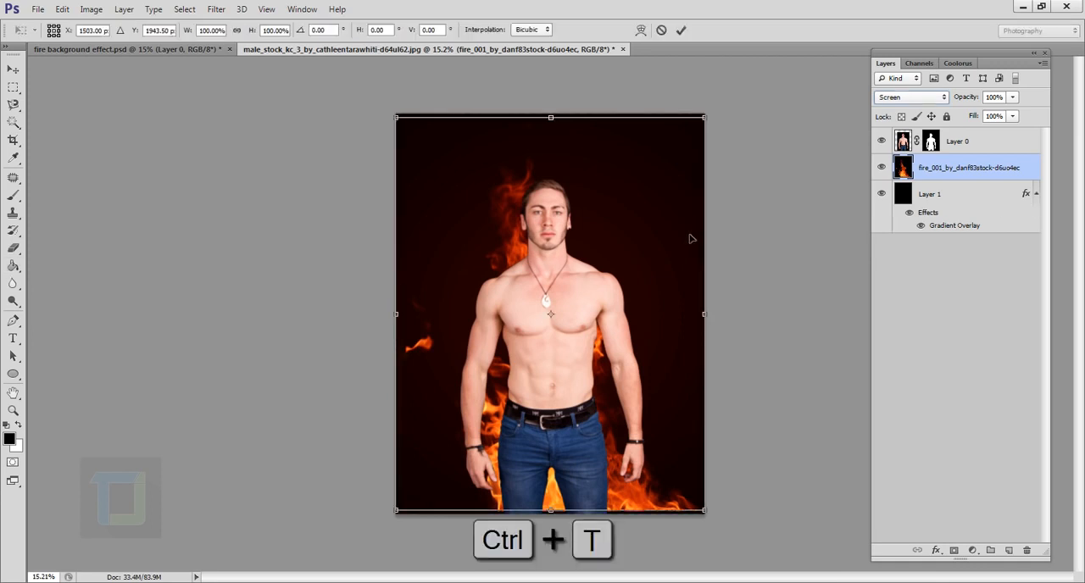
{"action": "key", "text": "shift"}
{"action": "left_click_drag", "start_coordinate": [708, 517], "coordinate": [550, 308]}
{"action": "left_click_drag", "start_coordinate": [504, 253], "coordinate": [498, 221]}
{"action": "left_click_drag", "start_coordinate": [537, 272], "coordinate": [529, 262]}
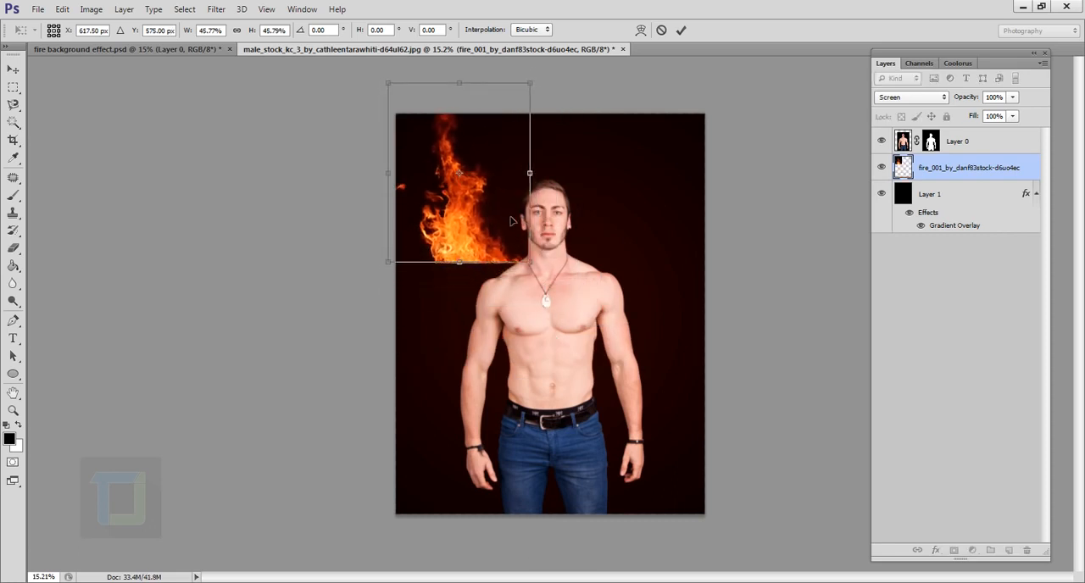
{"action": "mouse_move", "coordinate": [500, 196]}
{"action": "left_mouse_down"}
{"action": "mouse_move", "coordinate": [507, 224]}
{"action": "mouse_move", "coordinate": [493, 197]}
{"action": "left_mouse_up"}
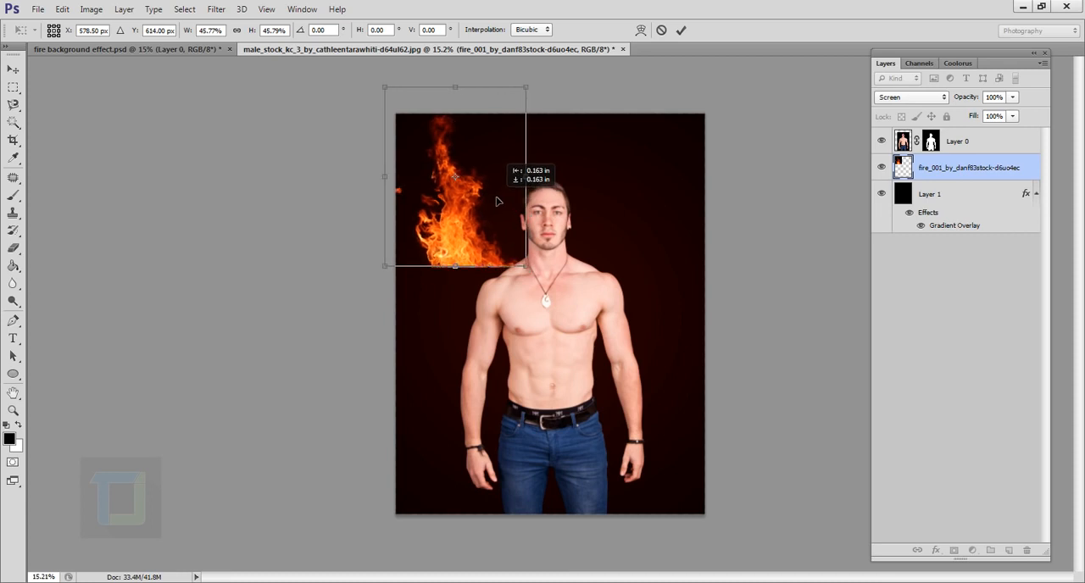
{"action": "scroll", "coordinate": [485, 235], "scroll_direction": "up", "scroll_amount": 5}
{"action": "scroll", "coordinate": [485, 235], "scroll_direction": "up", "scroll_amount": 1}
{"action": "left_click_drag", "start_coordinate": [485, 235], "coordinate": [474, 210]}
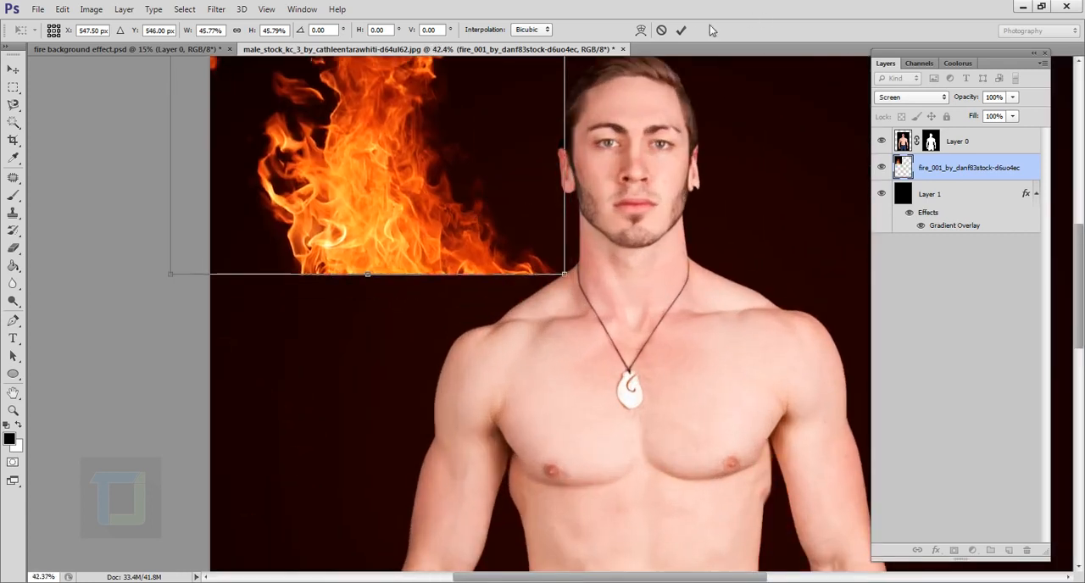
{"action": "left_click", "coordinate": [681, 30]}
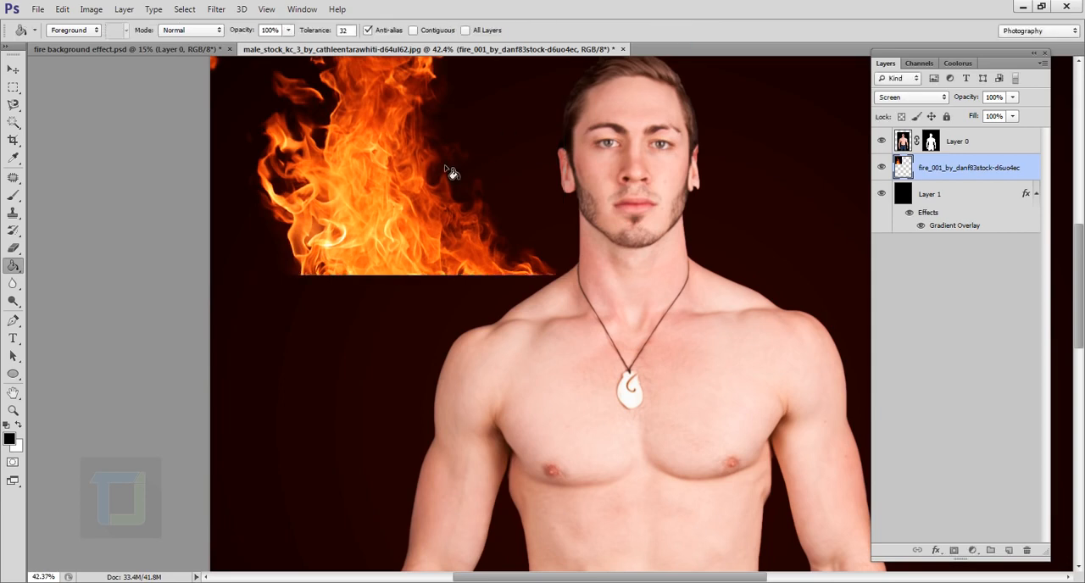
- Erase the flame's hard bottom edge with a soft 400 px Eraser at 0% hardness
{"action": "scroll", "coordinate": [452, 173], "scroll_direction": "down", "scroll_amount": 4}
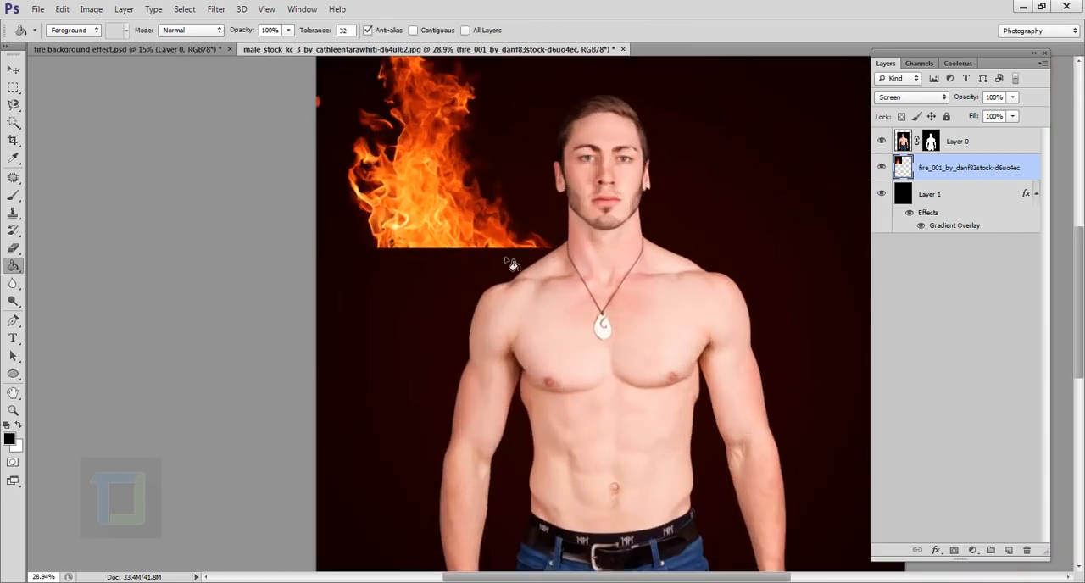
{"action": "left_click", "coordinate": [13, 248]}
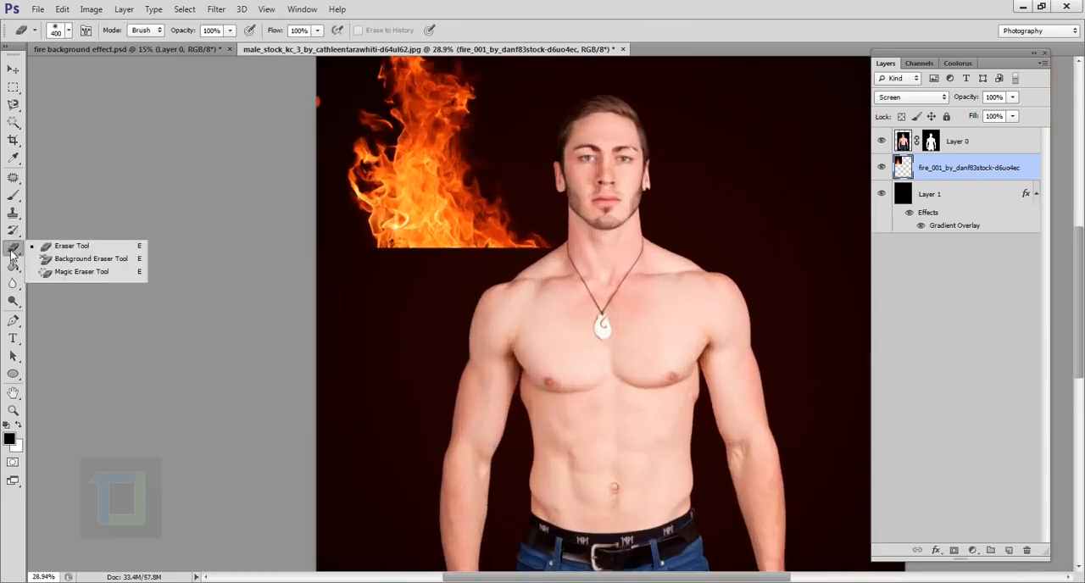
{"action": "left_click", "coordinate": [54, 251]}
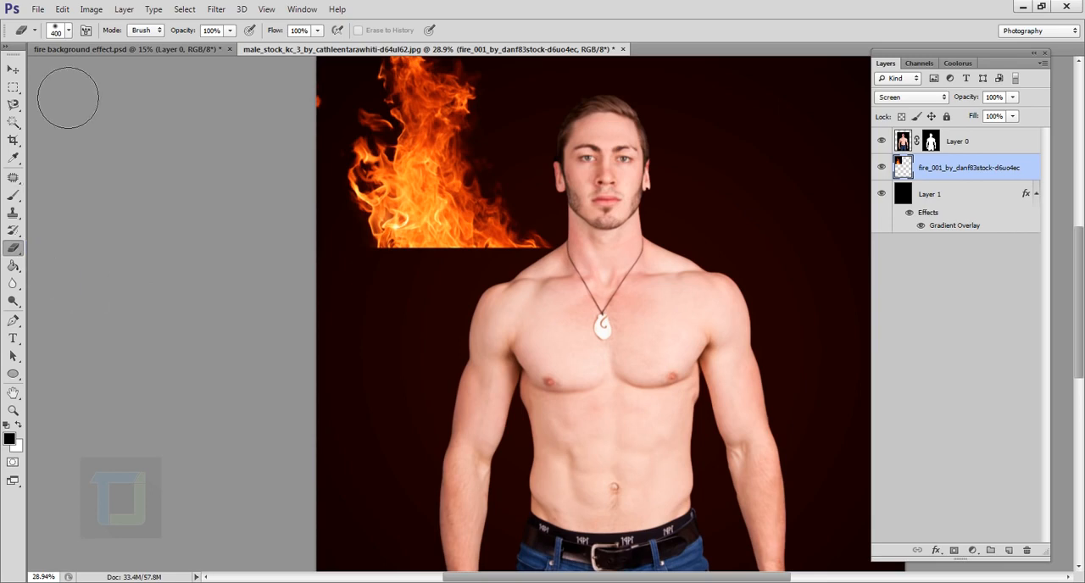
{"action": "left_click", "coordinate": [70, 31]}
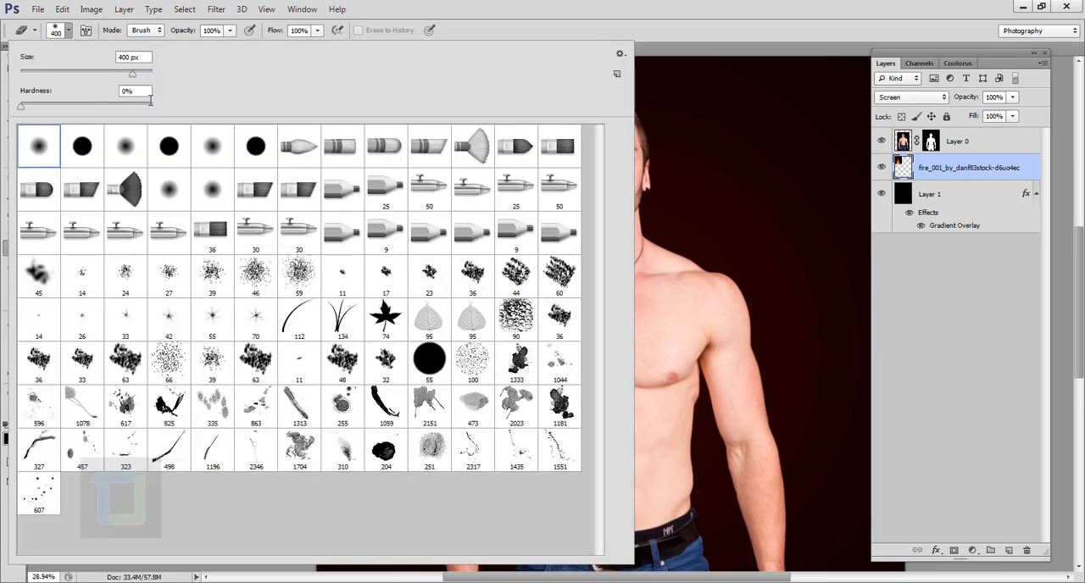
{"action": "left_click_drag", "start_coordinate": [148, 94], "coordinate": [50, 90]}
{"action": "left_click", "coordinate": [620, 4]}
{"action": "mouse_move", "coordinate": [400, 292]}
{"action": "left_mouse_down"}
{"action": "mouse_move", "coordinate": [575, 290]}
{"action": "mouse_move", "coordinate": [399, 303]}
{"action": "left_mouse_up"}
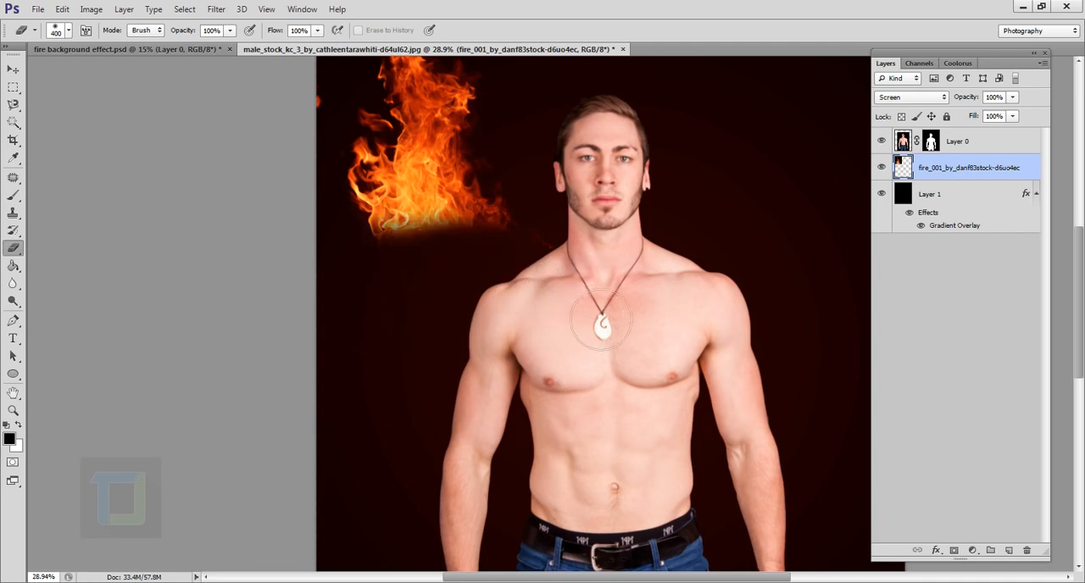
- Move the flame down behind the man's hand at the image's lower left, beside his jeans
{"action": "scroll", "coordinate": [770, 259], "scroll_direction": "down", "scroll_amount": 3}
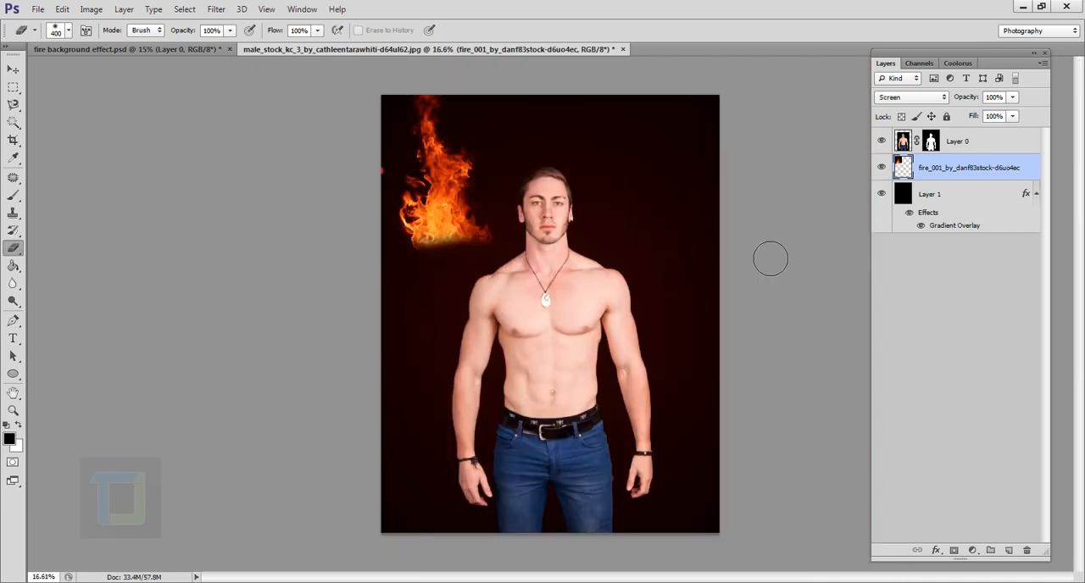
{"action": "left_click", "coordinate": [13, 71]}
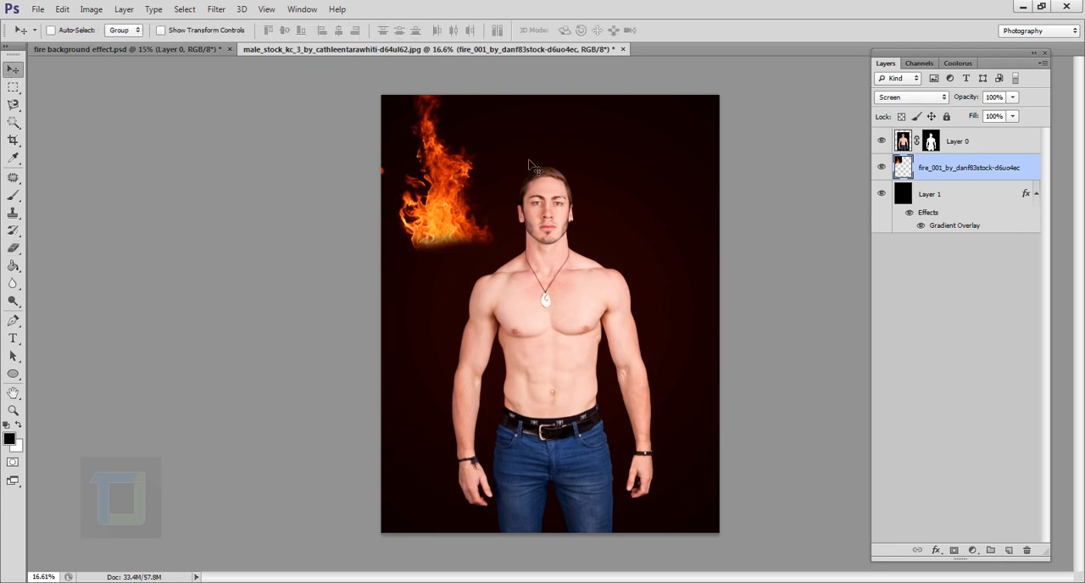
{"action": "left_click_drag", "start_coordinate": [445, 205], "coordinate": [486, 494]}
- Rotate the fire layer -6.40° and fit it behind the man's hand beside his jeans
{"action": "scroll", "coordinate": [486, 494], "scroll_direction": "up", "scroll_amount": 2}
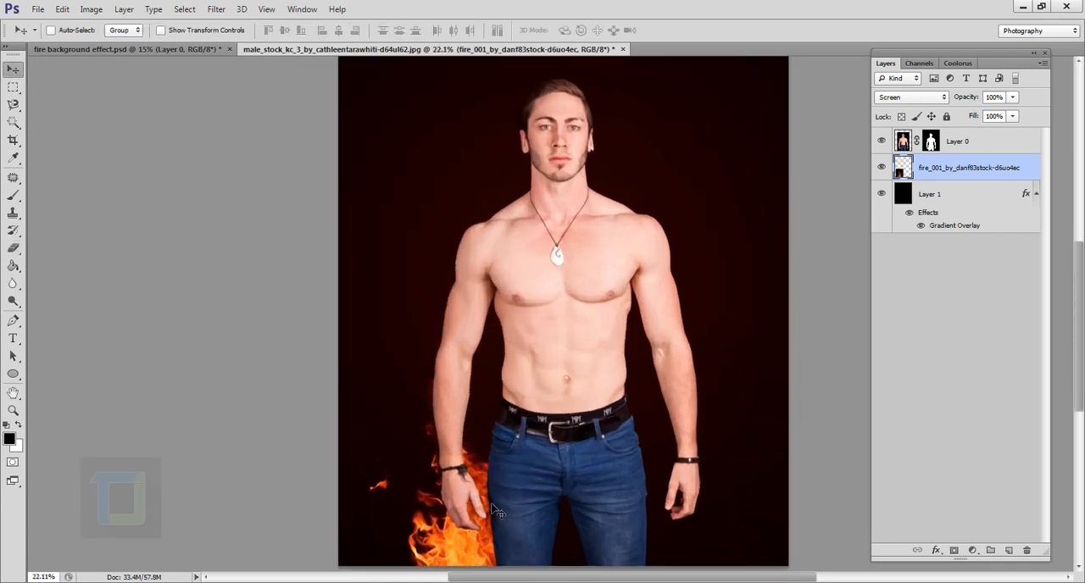
{"action": "key", "text": "ctrl+t"}
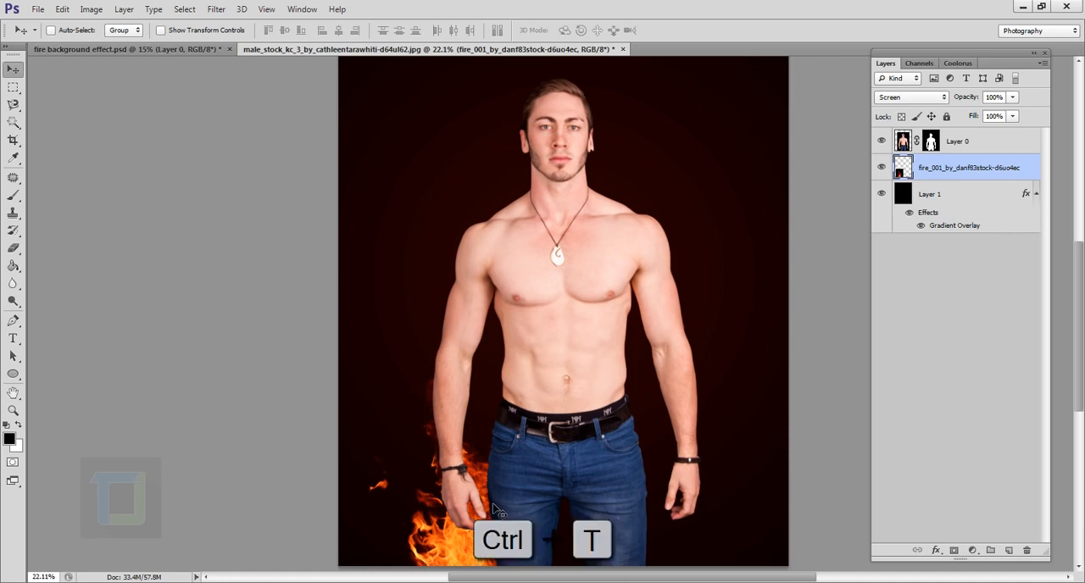
{"action": "mouse_move", "coordinate": [579, 356]}
{"action": "left_mouse_down"}
{"action": "mouse_move", "coordinate": [594, 294]}
{"action": "mouse_move", "coordinate": [574, 354]}
{"action": "left_mouse_up"}
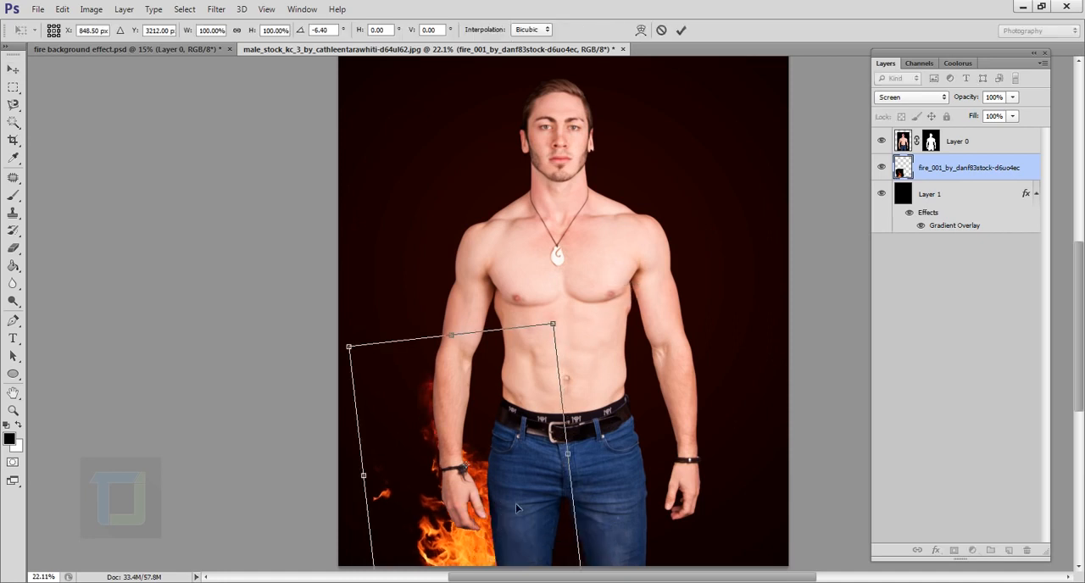
{"action": "key", "text": "space"}
{"action": "left_click_drag", "start_coordinate": [515, 510], "coordinate": [484, 481]}
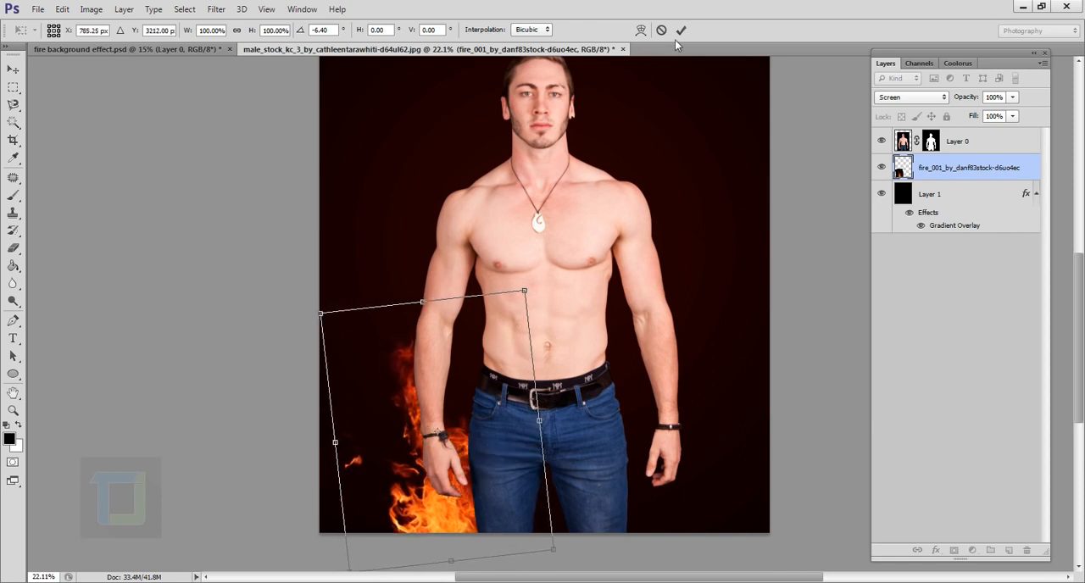
{"action": "left_click", "coordinate": [681, 30]}
{"action": "key", "text": "ctrl+0"}
{"action": "scroll", "coordinate": [640, 311], "scroll_direction": "up", "scroll_amount": 3}
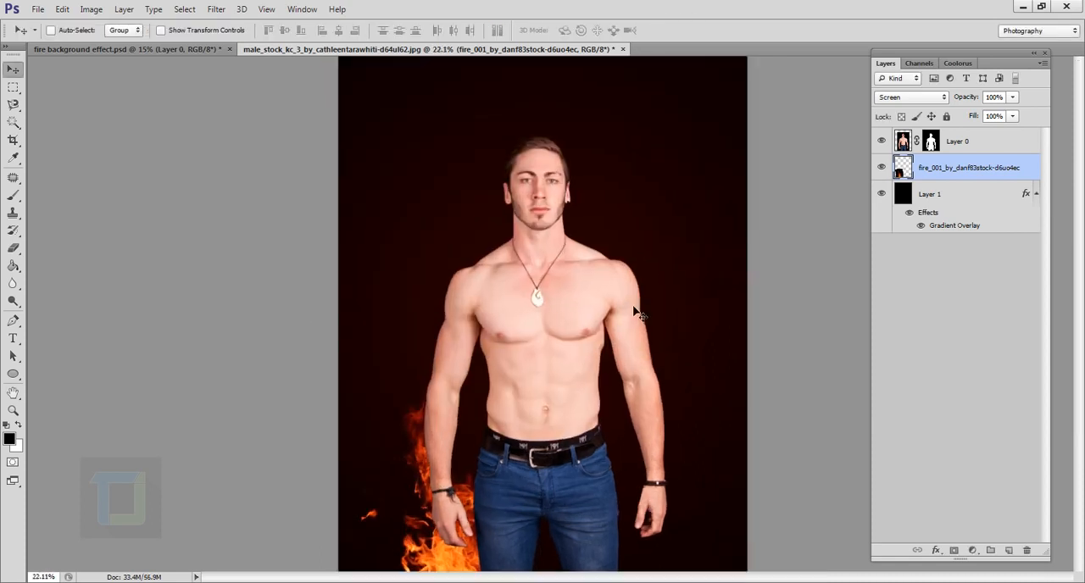
{"action": "scroll", "coordinate": [640, 312], "scroll_direction": "down", "scroll_amount": 4}
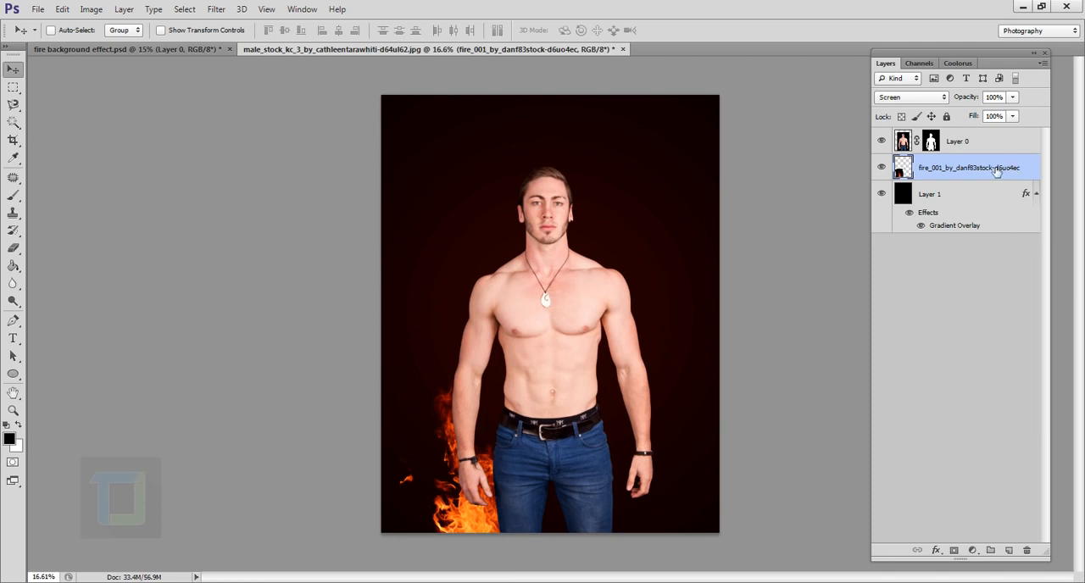
- Duplicate the fire layer, raise the copy behind the man's forearm on the same side, and rotate it to fit
{"action": "key", "text": "ctrl+j"}
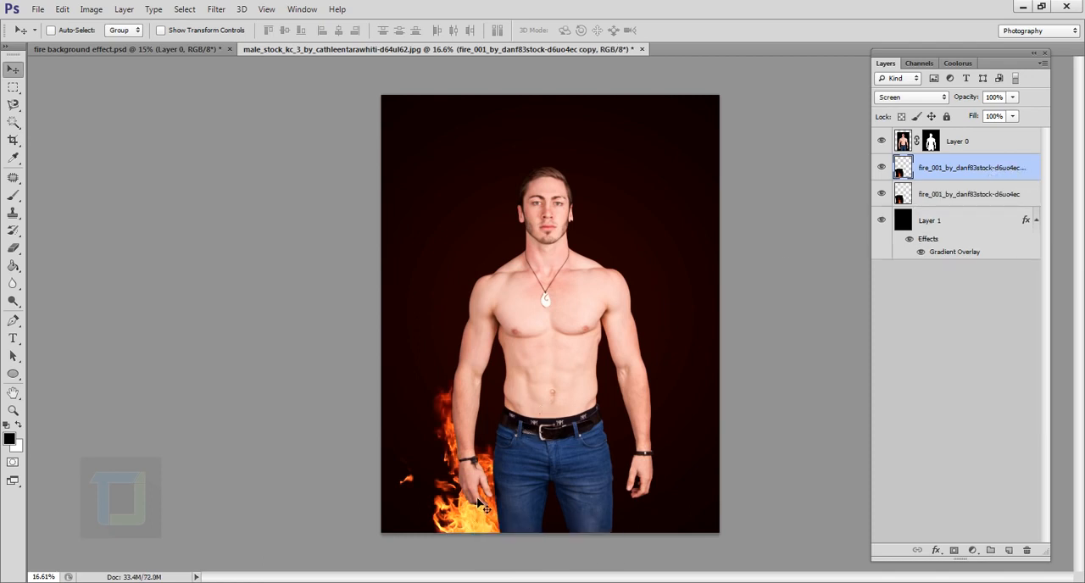
{"action": "left_click_drag", "start_coordinate": [485, 509], "coordinate": [490, 438]}
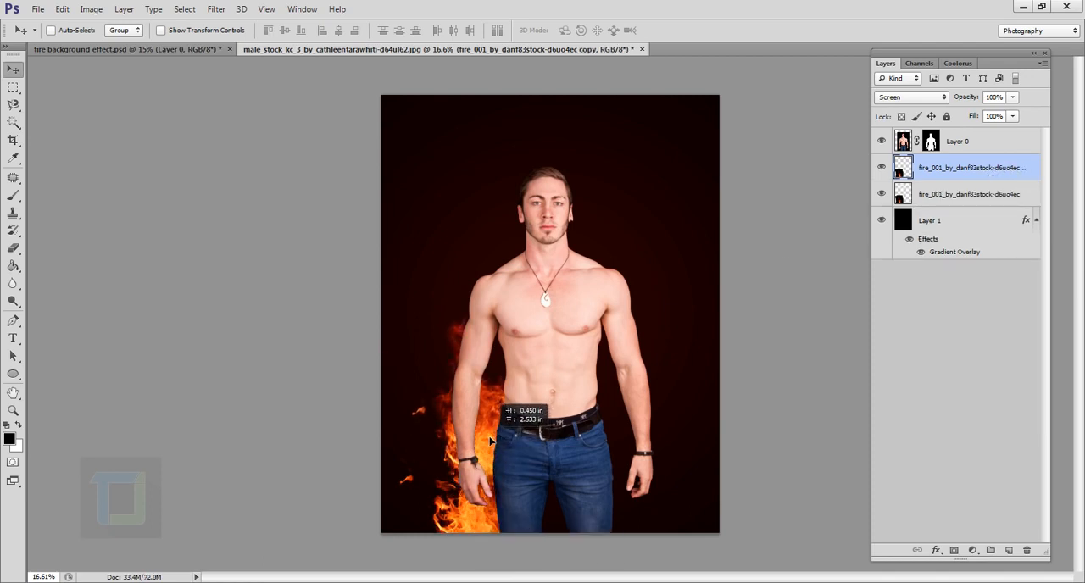
{"action": "key", "text": "ctrl+t"}
{"action": "left_click_drag", "start_coordinate": [567, 283], "coordinate": [634, 298]}
{"action": "mouse_move", "coordinate": [549, 361]}
{"action": "left_mouse_down"}
{"action": "mouse_move", "coordinate": [560, 361]}
{"action": "mouse_move", "coordinate": [560, 345]}
{"action": "left_mouse_up"}
{"action": "left_click", "coordinate": [681, 29]}
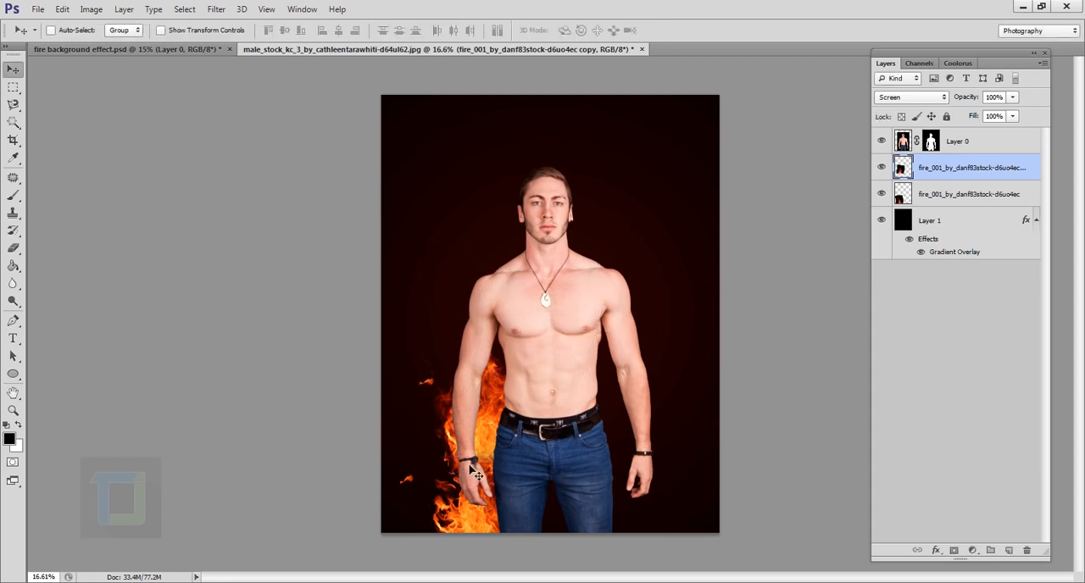
- Erase the copied flame's stray spark and outer edge near the forearm with the soft 400 px Eraser
{"action": "scroll", "coordinate": [500, 407], "scroll_direction": "up", "scroll_amount": 1}
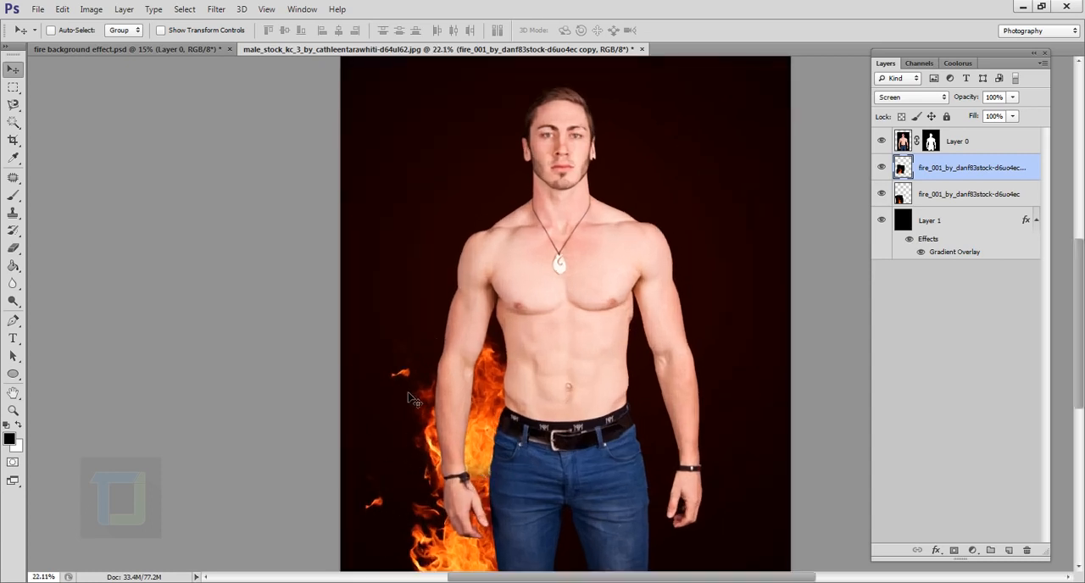
{"action": "left_click", "coordinate": [13, 247]}
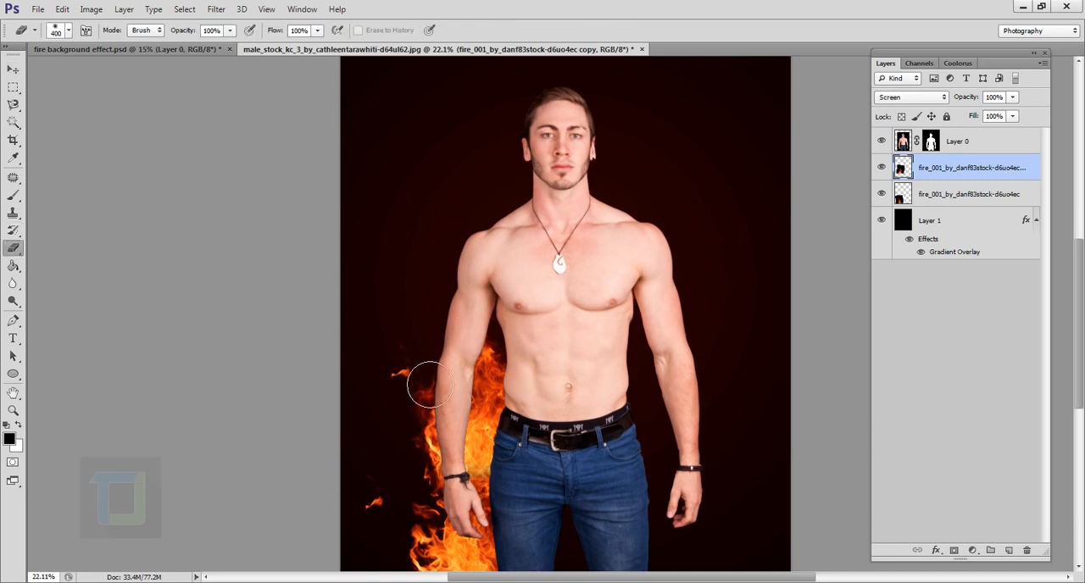
{"action": "mouse_move", "coordinate": [416, 390]}
{"action": "left_mouse_down"}
{"action": "mouse_move", "coordinate": [424, 436]}
{"action": "mouse_move", "coordinate": [441, 370]}
{"action": "mouse_move", "coordinate": [510, 361]}
{"action": "left_mouse_up"}
{"action": "scroll", "coordinate": [559, 355], "scroll_direction": "down", "scroll_amount": 3}
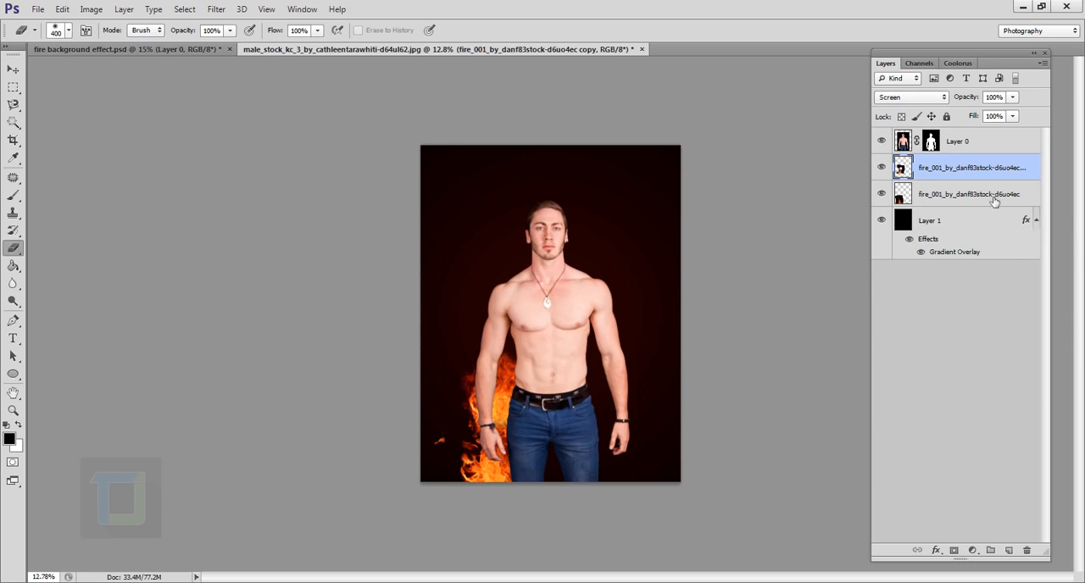
- Duplicate the trimmed flame, move the copy up behind the man's upper arm and shoulder, and rotate it -3.68°
{"action": "key", "text": "ctrl+j"}
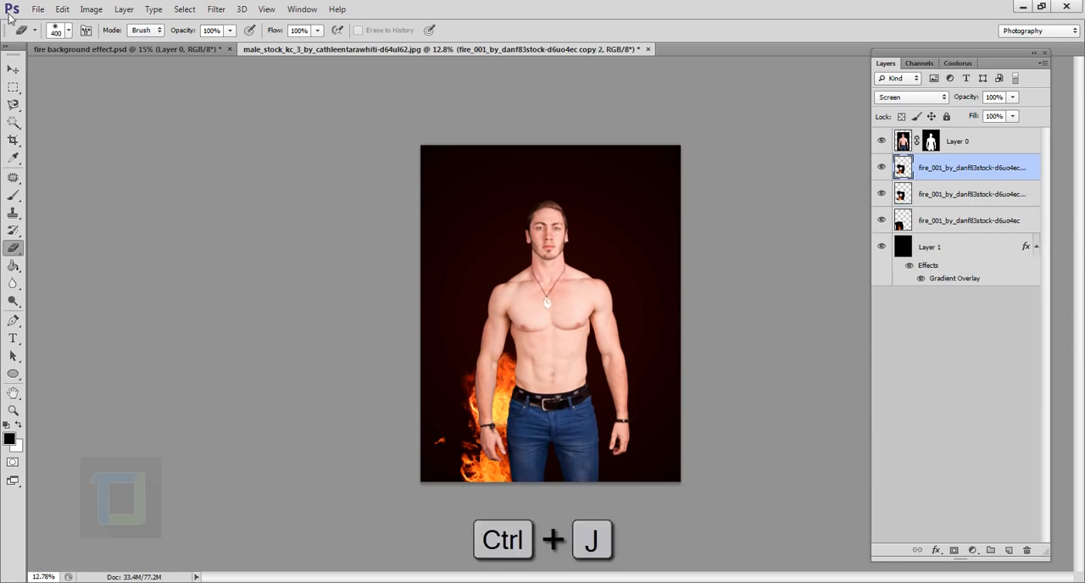
{"action": "left_click", "coordinate": [15, 69]}
{"action": "left_click_drag", "start_coordinate": [464, 347], "coordinate": [522, 357]}
{"action": "scroll", "coordinate": [521, 357], "scroll_direction": "up", "scroll_amount": 2}
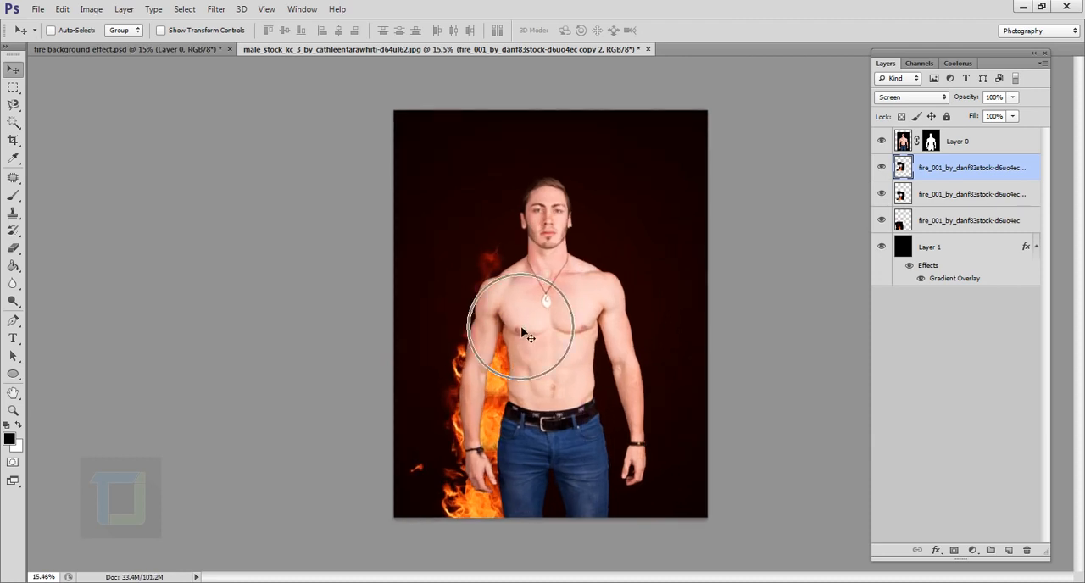
{"action": "key", "text": "ctrl+t"}
{"action": "left_click_drag", "start_coordinate": [593, 407], "coordinate": [610, 385]}
{"action": "left_click_drag", "start_coordinate": [553, 355], "coordinate": [519, 458]}
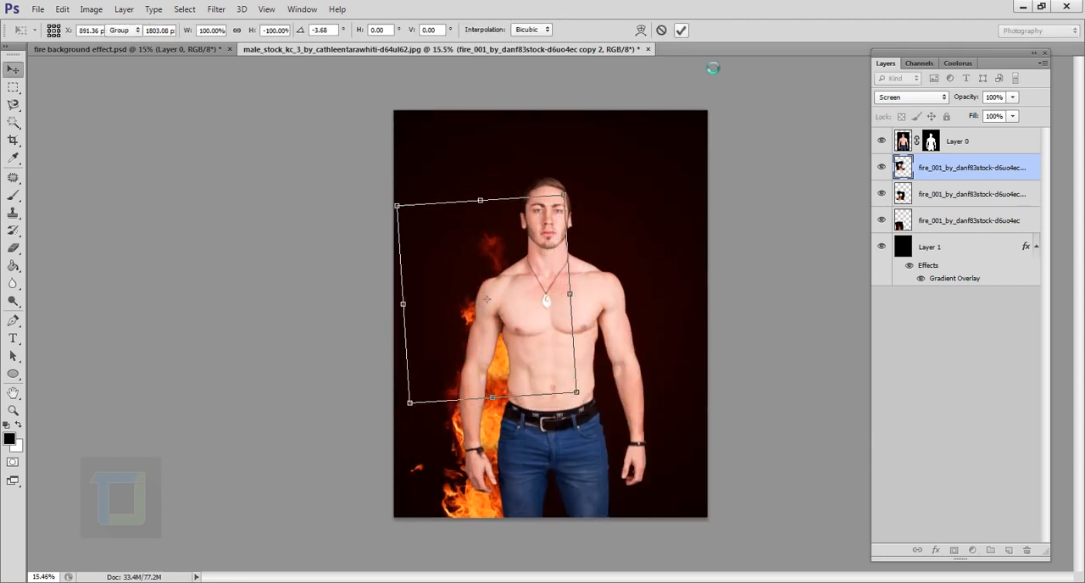
- Place further flame copies beside the man's head and between his legs, flipping them to vary the fire
{"action": "left_click", "coordinate": [608, 462]}
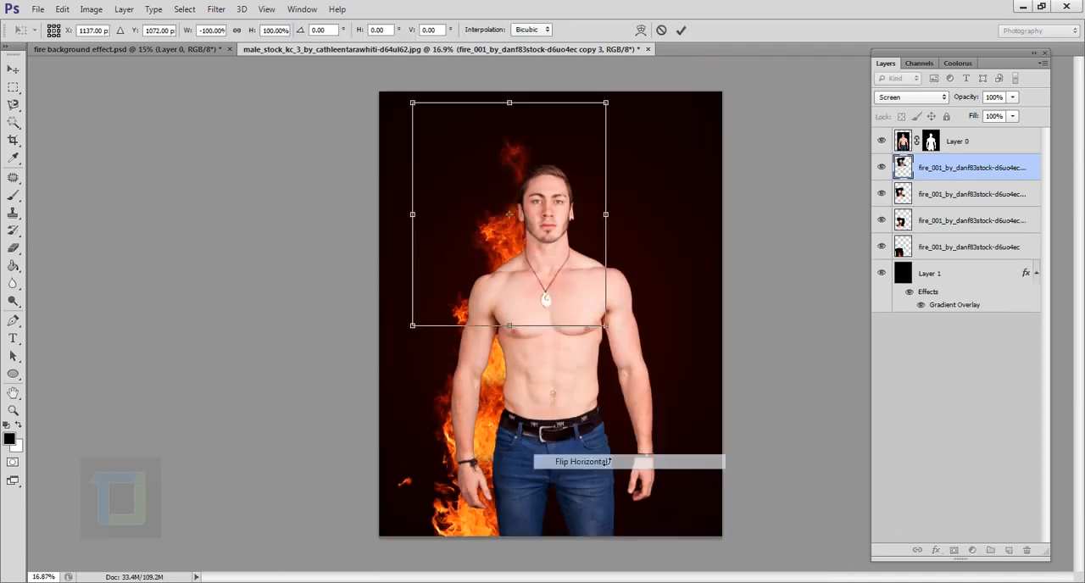
{"action": "left_click_drag", "start_coordinate": [524, 251], "coordinate": [586, 489]}
{"action": "key", "text": "Return"}
{"action": "key", "text": "ctrl+j"}
{"action": "key", "text": "ctrl+t"}
{"action": "right_click", "coordinate": [605, 486]}
{"action": "left_click", "coordinate": [629, 464]}
{"action": "key", "text": "Return"}
- Duplicate the lower flame and place the copy behind the man's hand at the image's lower right, beside his jeans
{"action": "key", "text": "ctrl+j"}
{"action": "left_click_drag", "start_coordinate": [641, 464], "coordinate": [682, 464]}
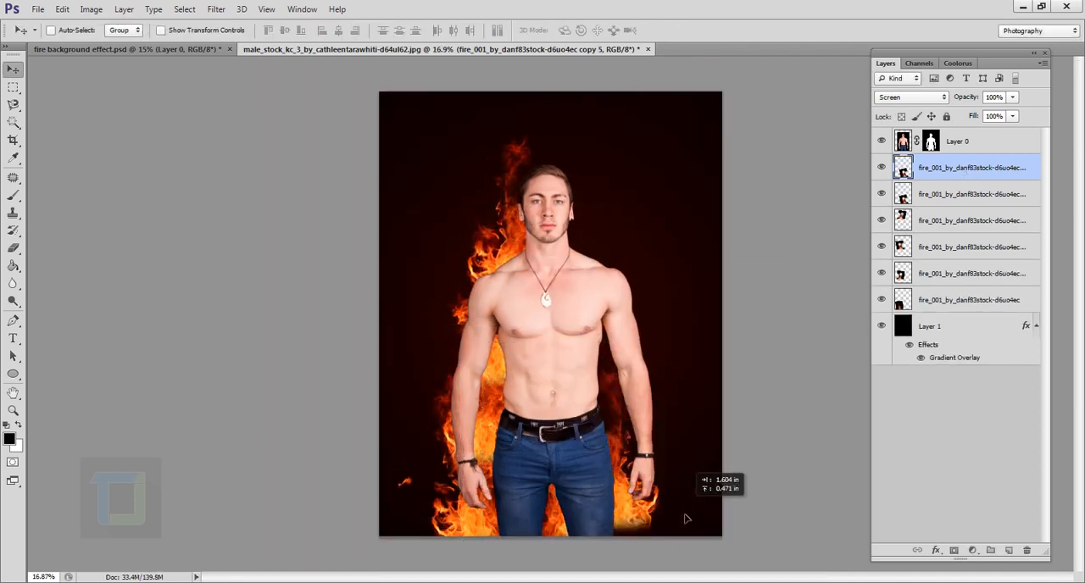
{"action": "key", "text": "ctrl+t"}
{"action": "key", "text": "Return"}
- Duplicate the lower-right flame, raise the copy behind the forearm, and rotate it 5.43°
{"action": "key", "text": "ctrl+j"}
{"action": "left_click_drag", "start_coordinate": [642, 406], "coordinate": [649, 310]}
{"action": "key", "text": "ctrl+t"}
{"action": "left_click_drag", "start_coordinate": [672, 368], "coordinate": [678, 376]}
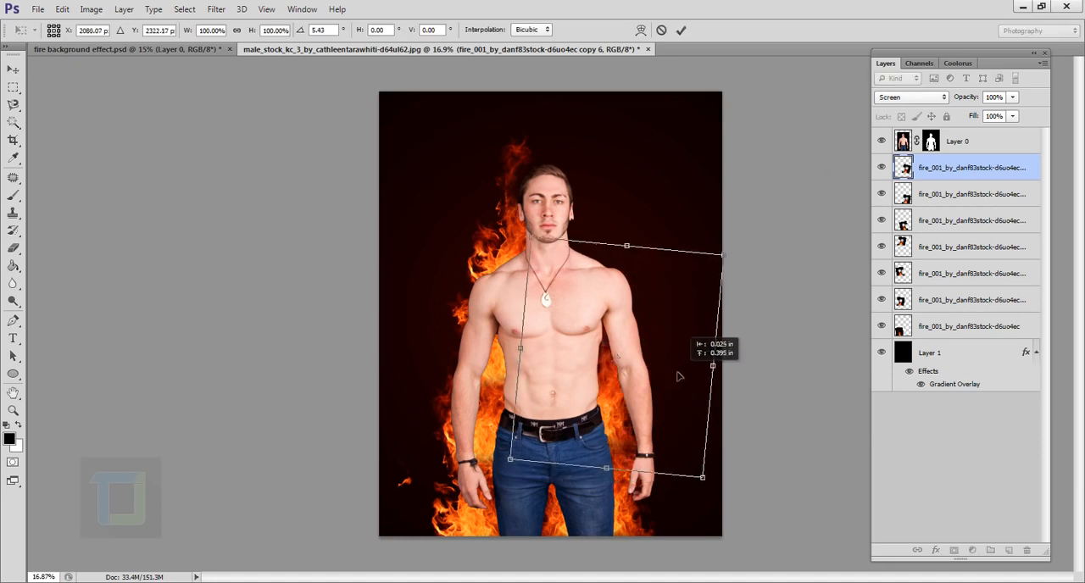
{"action": "key", "text": "Return"}
- Add two more flame copies, transforming one to fit beside the neck on the image's right and placing the other above the head
{"action": "key", "text": "ctrl+j"}
{"action": "left_click_drag", "start_coordinate": [636, 298], "coordinate": [634, 222]}
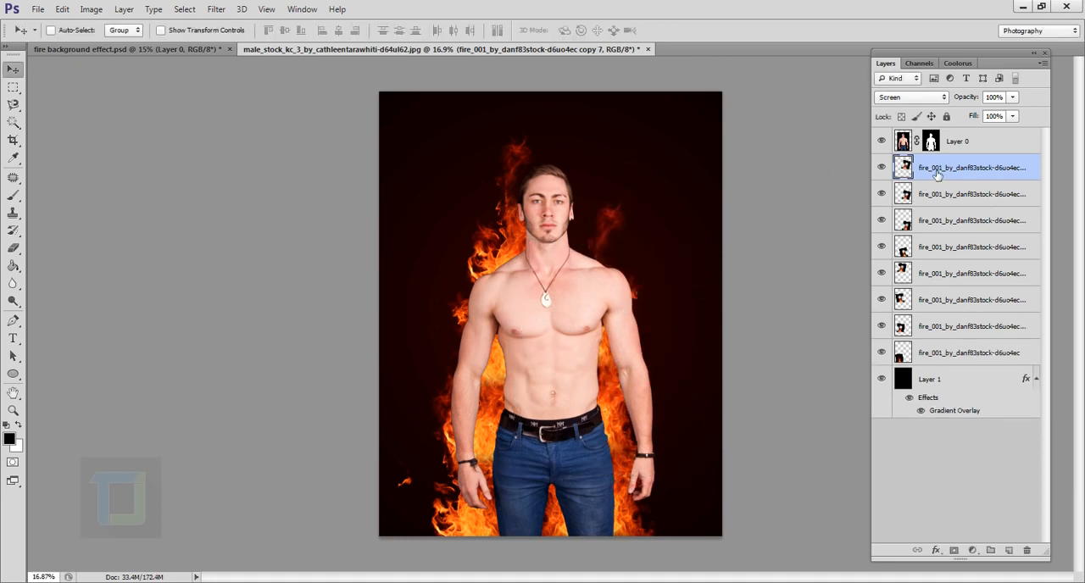
{"action": "key", "text": "ctrl+t"}
{"action": "left_click_drag", "start_coordinate": [714, 159], "coordinate": [751, 119]}
{"action": "right_click", "coordinate": [699, 225]}
{"action": "left_click", "coordinate": [746, 429]}
{"action": "left_click_drag", "start_coordinate": [697, 308], "coordinate": [688, 329]}
{"action": "key", "text": "Return"}
{"action": "key", "text": "ctrl+j"}
{"action": "left_click_drag", "start_coordinate": [658, 258], "coordinate": [611, 214]}
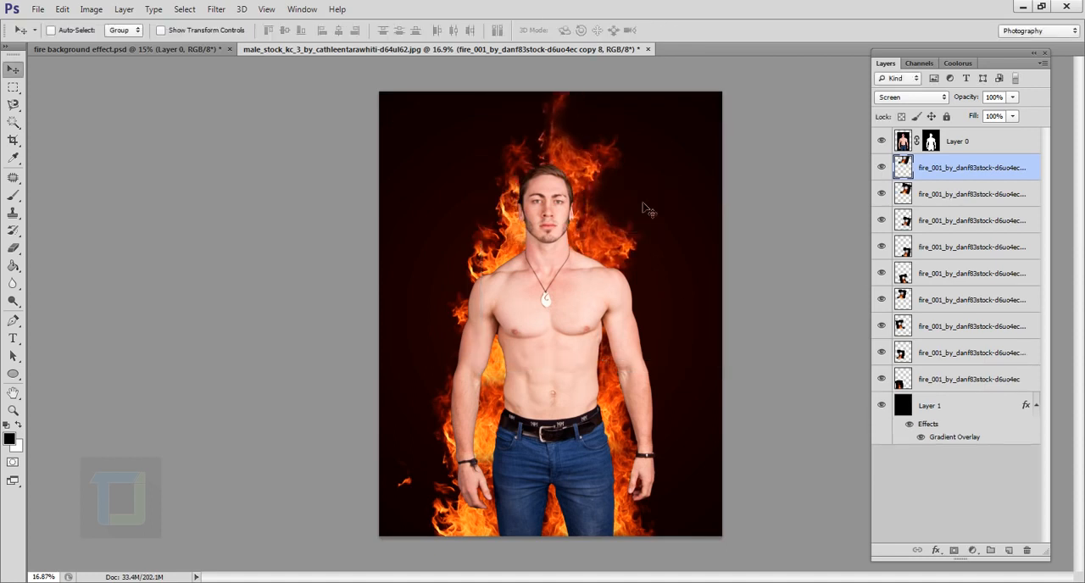
- Erase part of the upper edge of the flame to the right of the man's head with the Eraser
{"action": "left_click", "coordinate": [932, 194]}
{"action": "left_click", "coordinate": [14, 250]}
{"action": "left_click_drag", "start_coordinate": [621, 142], "coordinate": [607, 161]}
{"action": "scroll", "coordinate": [606, 161], "scroll_direction": "down", "scroll_amount": 2}
{"action": "left_click", "coordinate": [907, 172]}
{"action": "scroll", "coordinate": [761, 322], "scroll_direction": "up", "scroll_amount": 3}
- Nudge the flame to the right of the man's head slightly up and outward
{"action": "left_click", "coordinate": [920, 222]}
{"action": "key", "text": "v"}
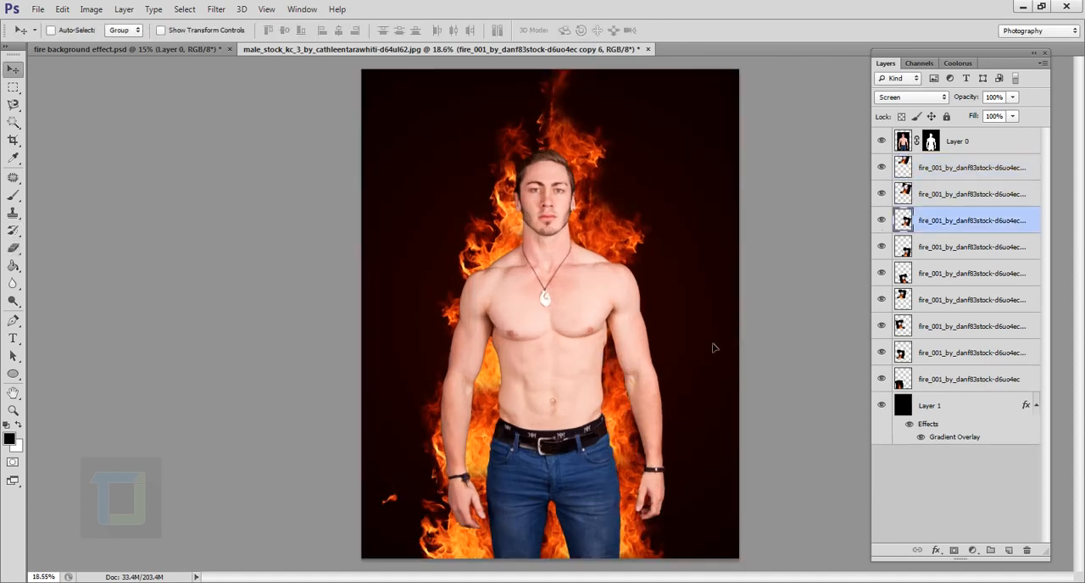
{"action": "left_click_drag", "start_coordinate": [712, 342], "coordinate": [703, 339]}
{"action": "key", "text": "ctrl+z"}
{"action": "left_click", "coordinate": [916, 195]}
{"action": "mouse_move", "coordinate": [695, 239]}
{"action": "left_mouse_down"}
{"action": "mouse_move", "coordinate": [713, 218]}
{"action": "mouse_move", "coordinate": [704, 225]}
{"action": "left_mouse_up"}
{"action": "scroll", "coordinate": [705, 227], "scroll_direction": "down", "scroll_amount": 1}
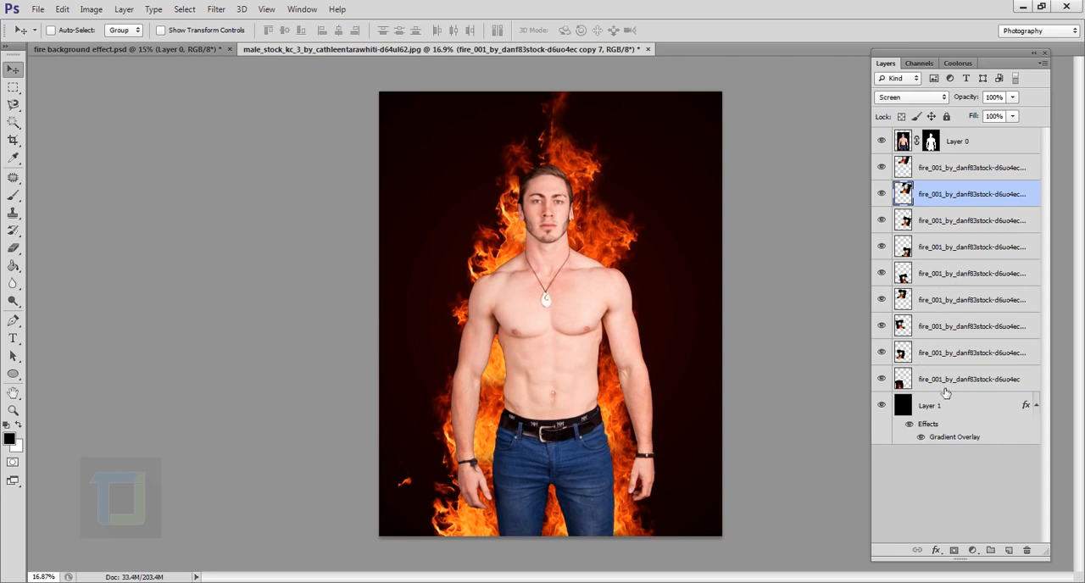
- Group all the fire layers together and toggle the group's visibility to check the flames
{"action": "left_click", "coordinate": [948, 380]}
{"action": "left_click", "coordinate": [881, 379]}
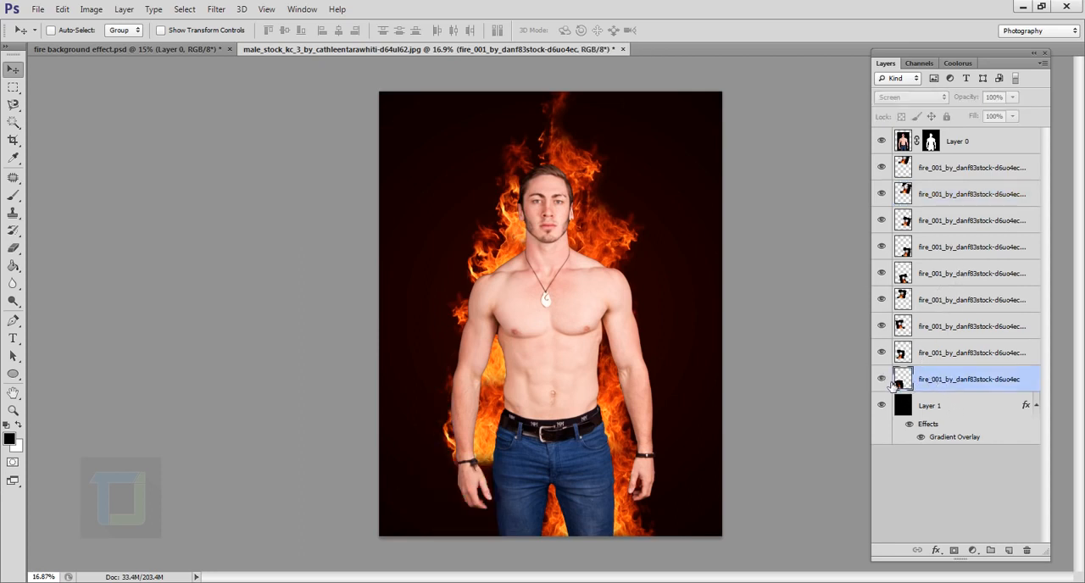
{"action": "left_click", "coordinate": [881, 379]}
{"action": "key", "text": "shift"}
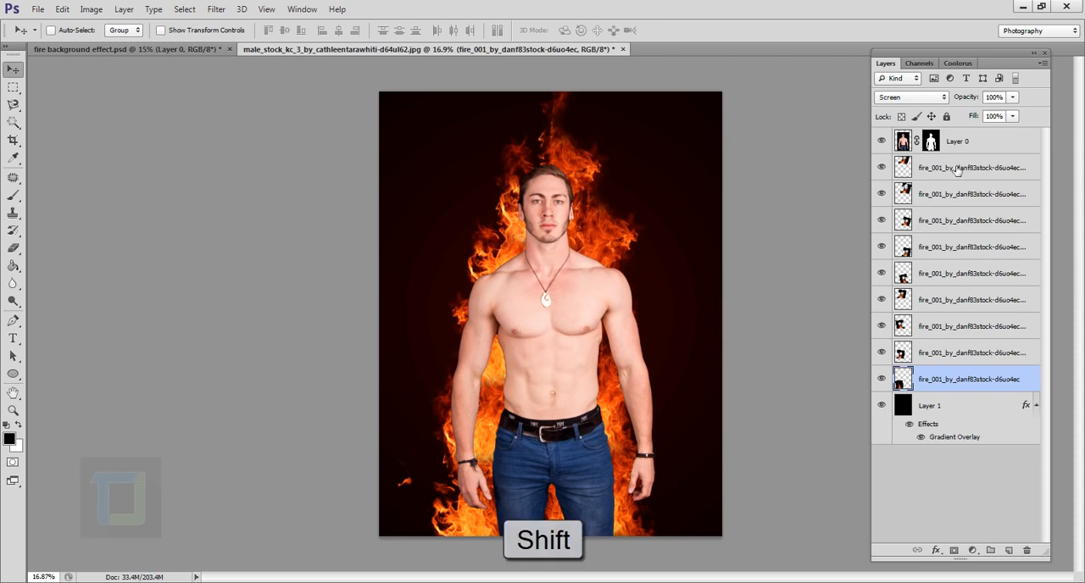
{"action": "left_click", "coordinate": [955, 169], "text": "shift"}
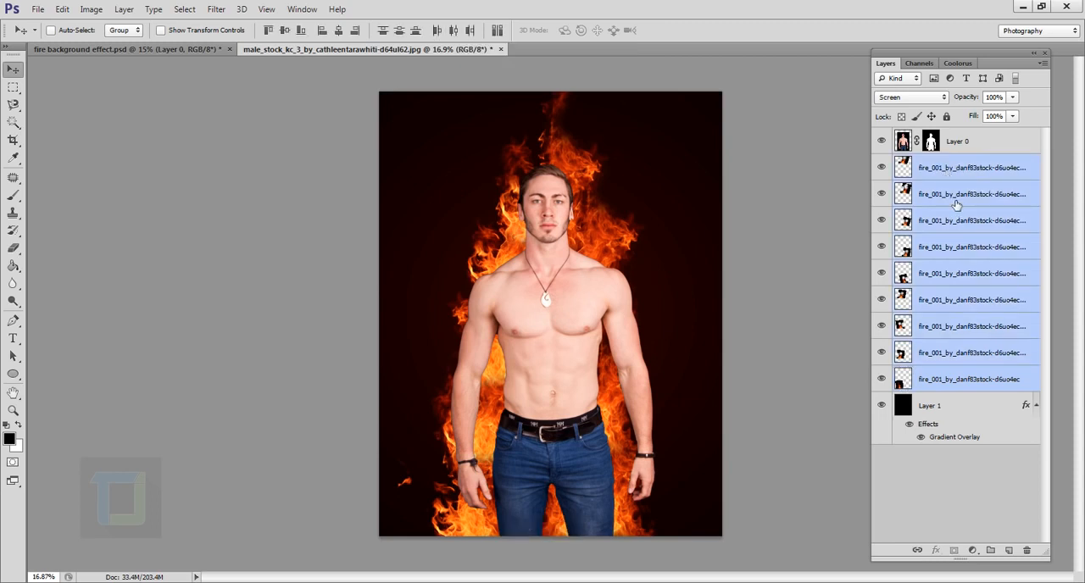
{"action": "key", "text": "ctrl+g"}
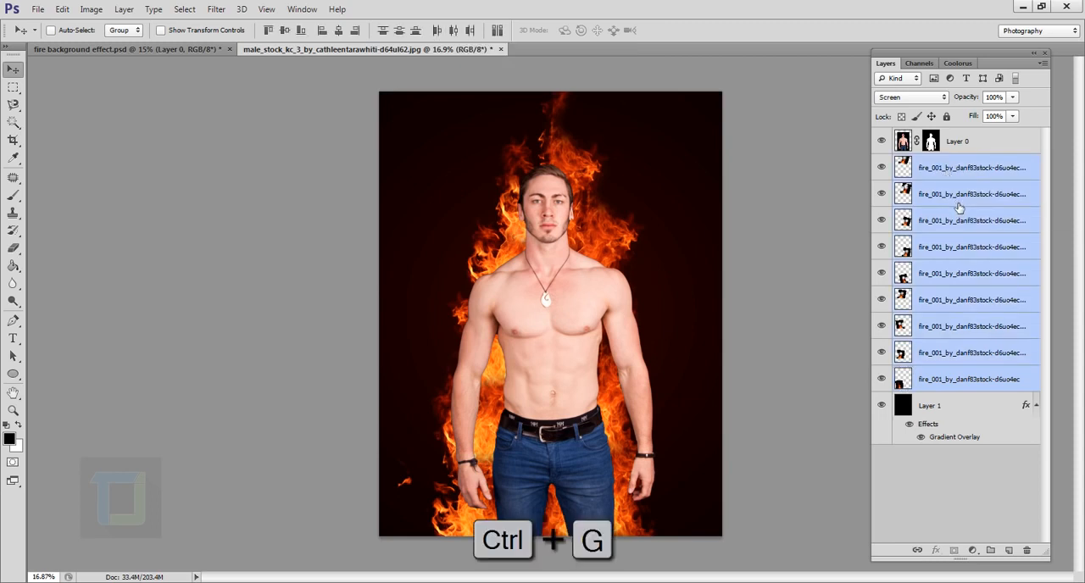
{"action": "left_click", "coordinate": [883, 162]}
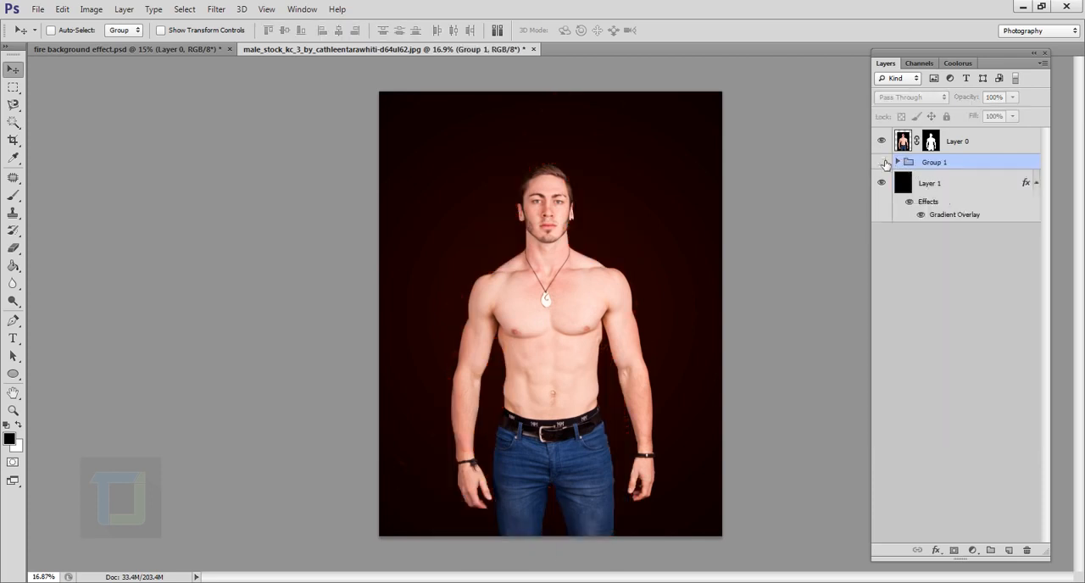
{"action": "left_click", "coordinate": [883, 161]}
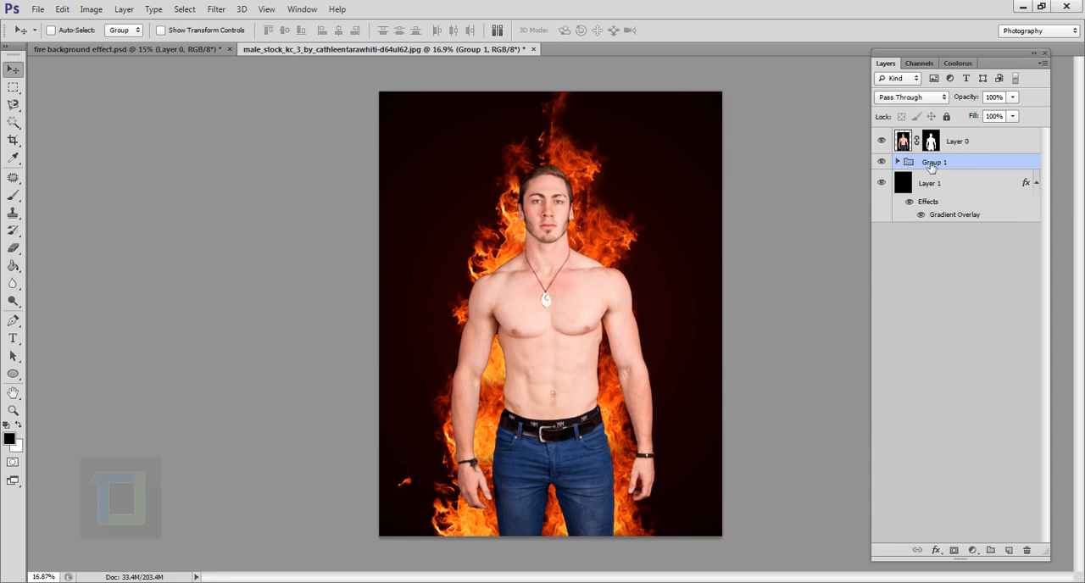
- Add a Hue/Saturation adjustment layer above the fire group and clip it to that group
{"action": "left_click", "coordinate": [972, 550]}
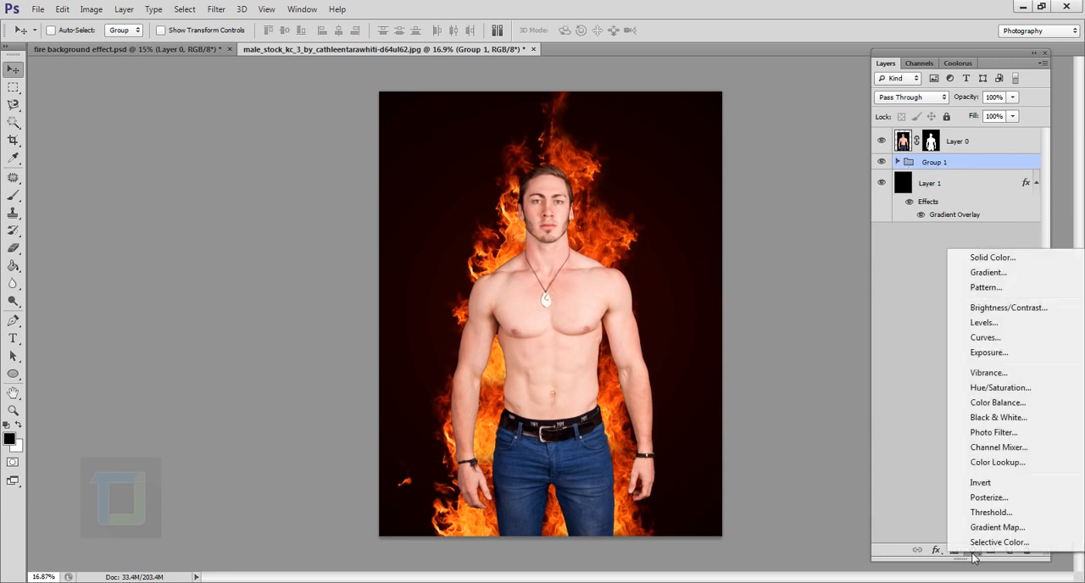
{"action": "left_click", "coordinate": [982, 387]}
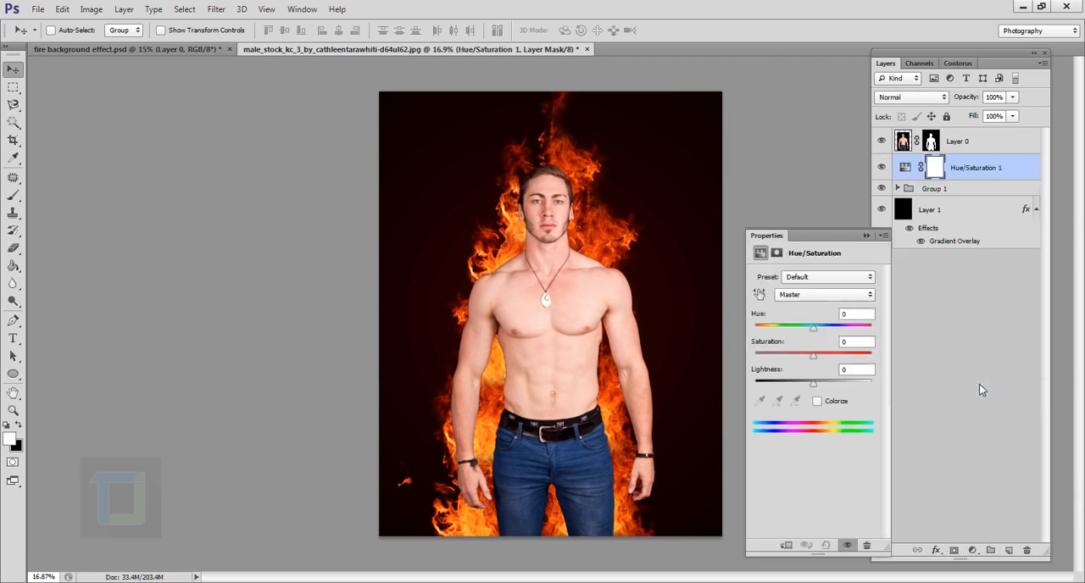
{"action": "left_click", "coordinate": [788, 546]}
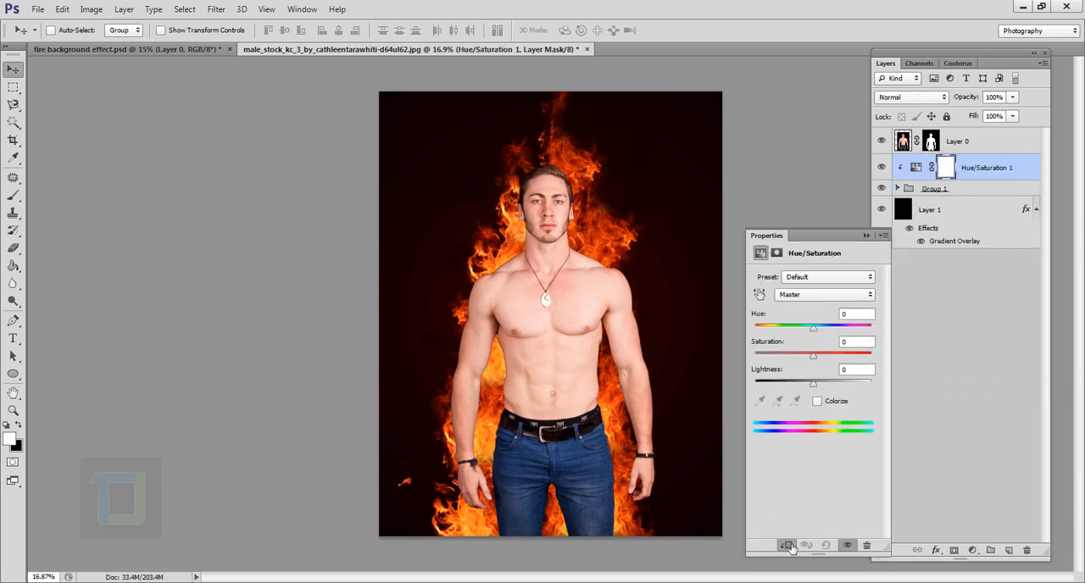
- Set the Hue of the fire group's clipped Hue/Saturation adjustment to 12
{"action": "left_click", "coordinate": [939, 194]}
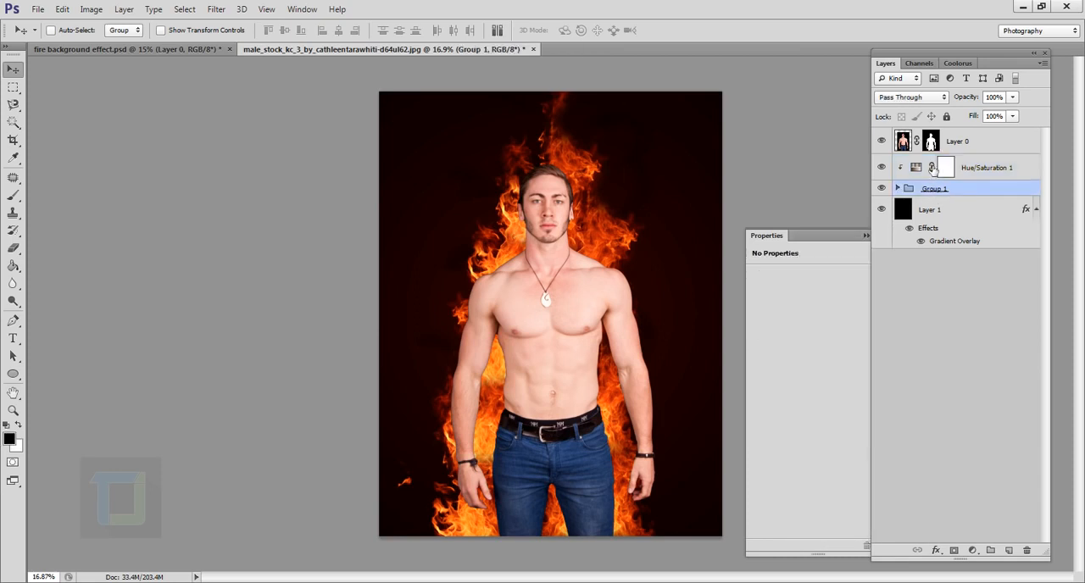
{"action": "left_click", "coordinate": [918, 167]}
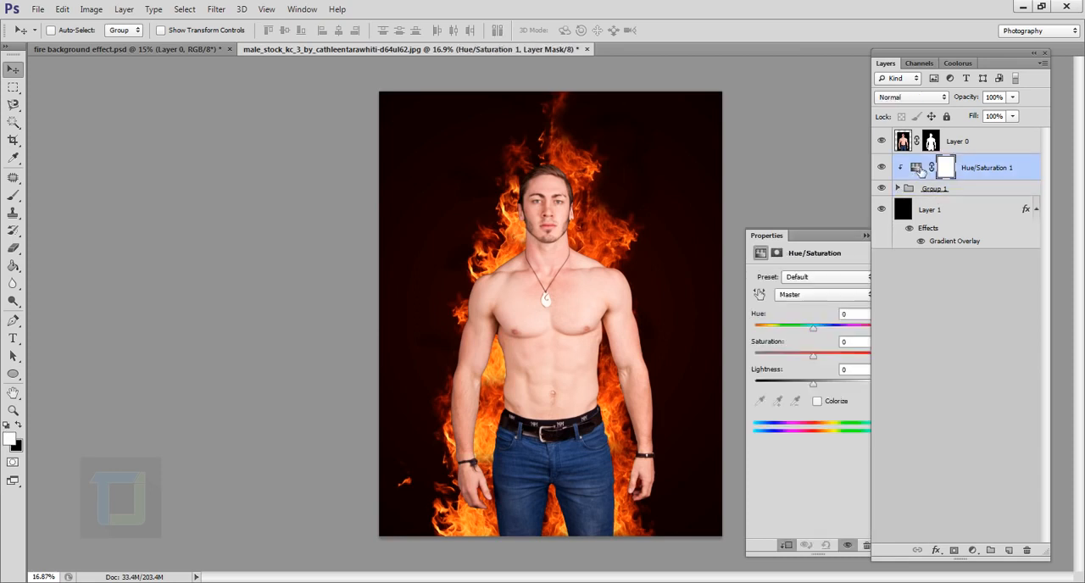
{"action": "left_click", "coordinate": [826, 239]}
{"action": "left_click", "coordinate": [857, 318]}
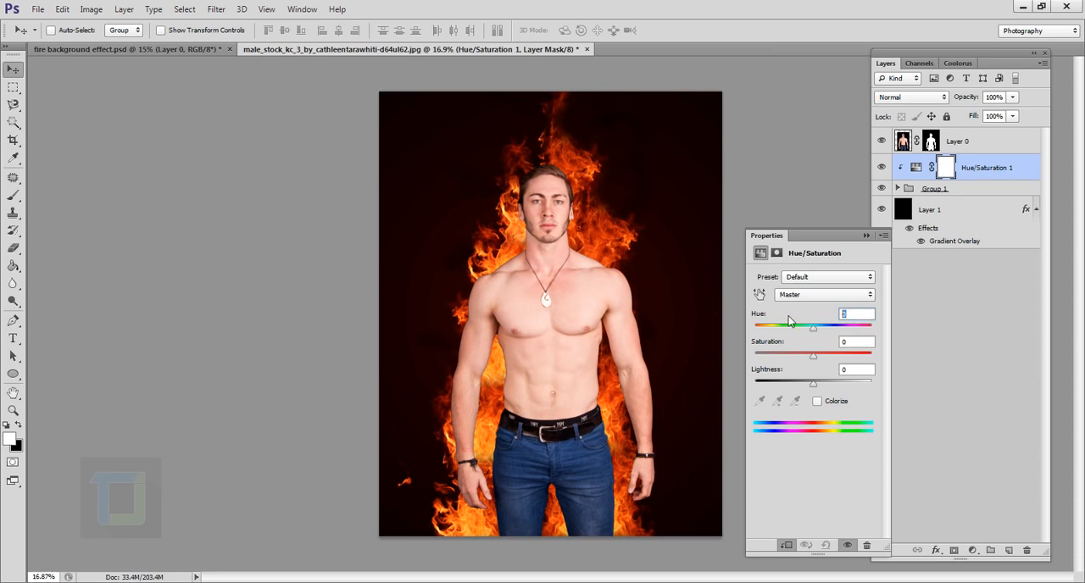
{"action": "type", "text": "12"}
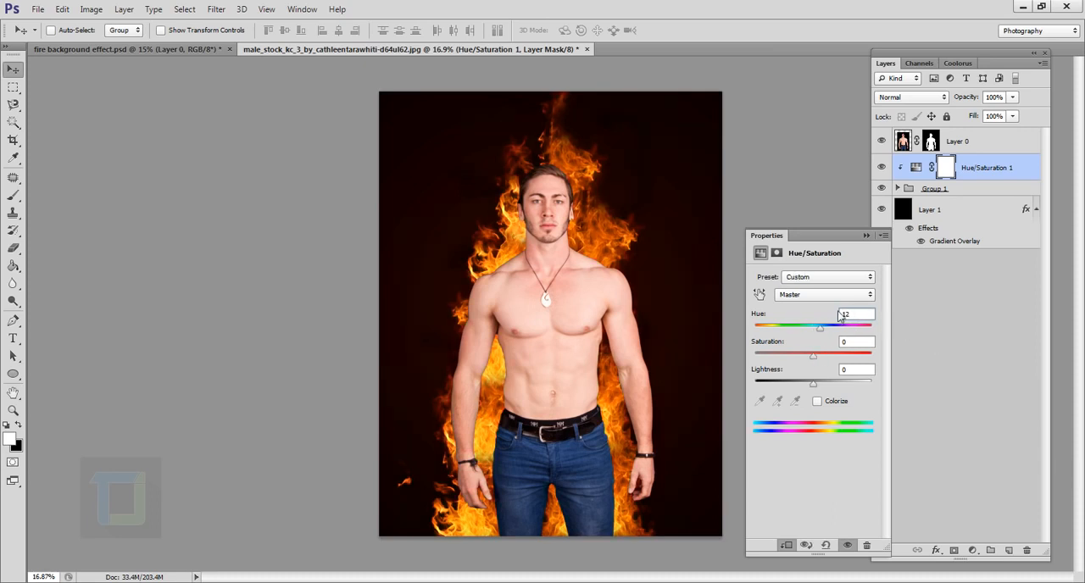
{"action": "left_click", "coordinate": [866, 236]}
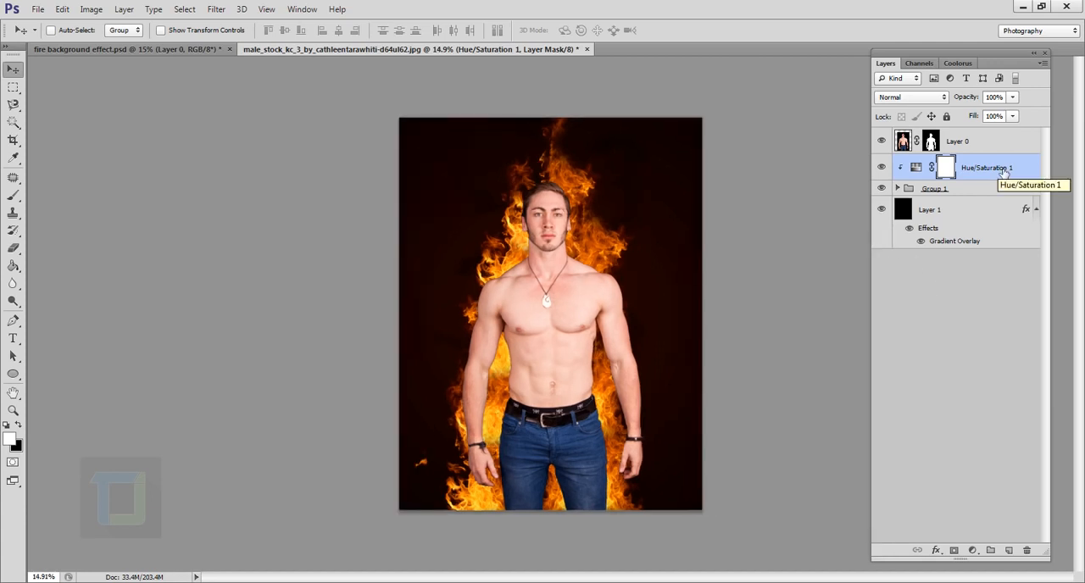
- Change the blend mode of the fire group, Group 1, to Screen
{"action": "left_click", "coordinate": [949, 193]}
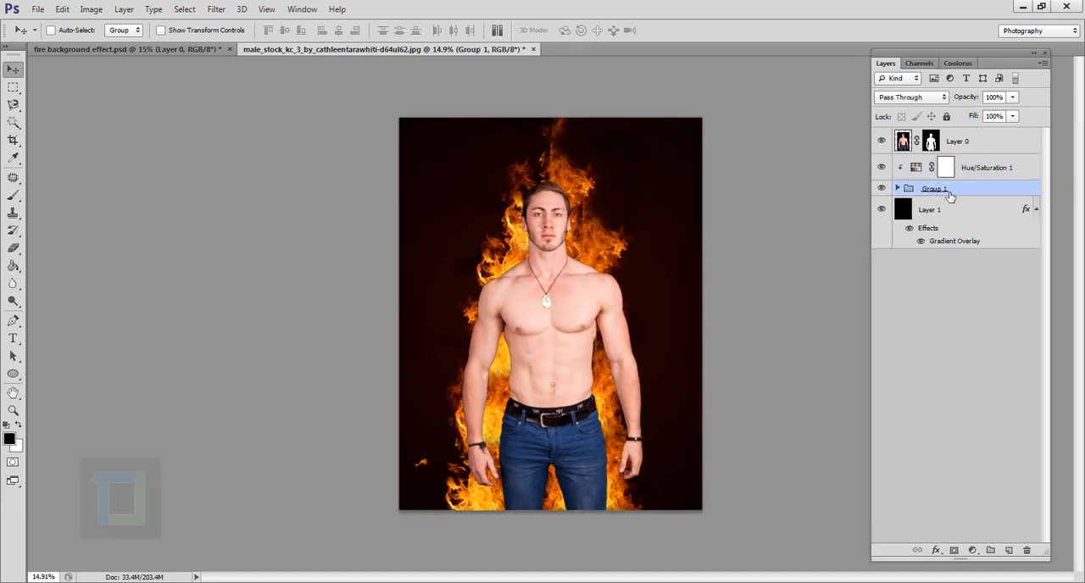
{"action": "left_click", "coordinate": [907, 99]}
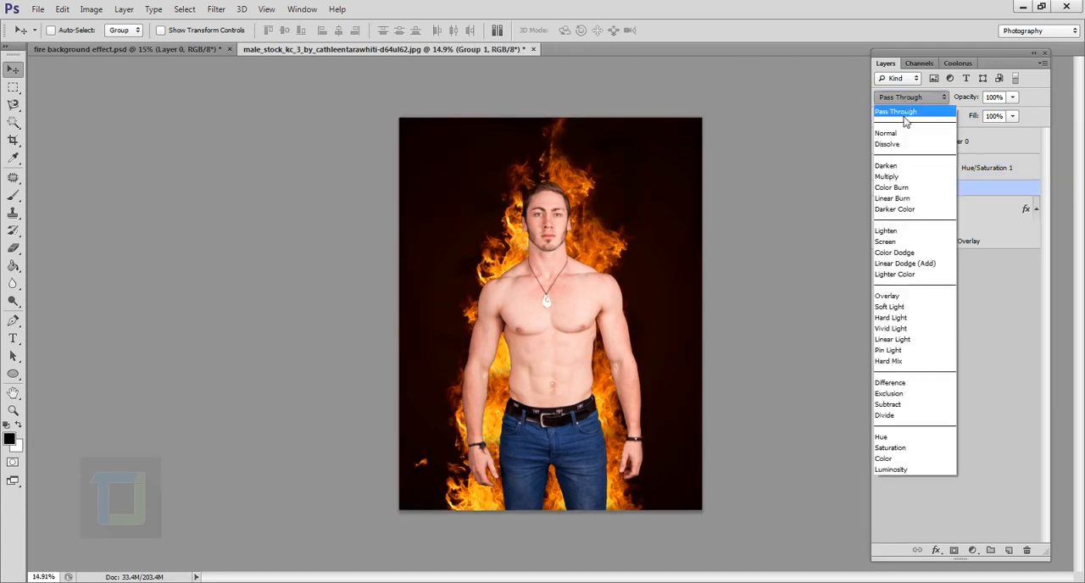
{"action": "left_click", "coordinate": [890, 242]}
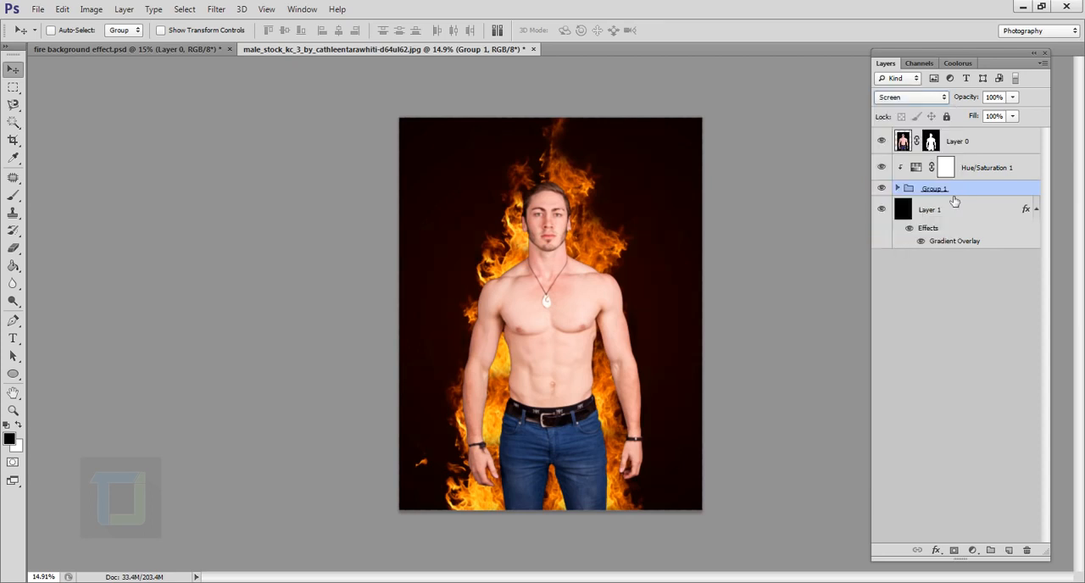
{"action": "key", "text": "e"}
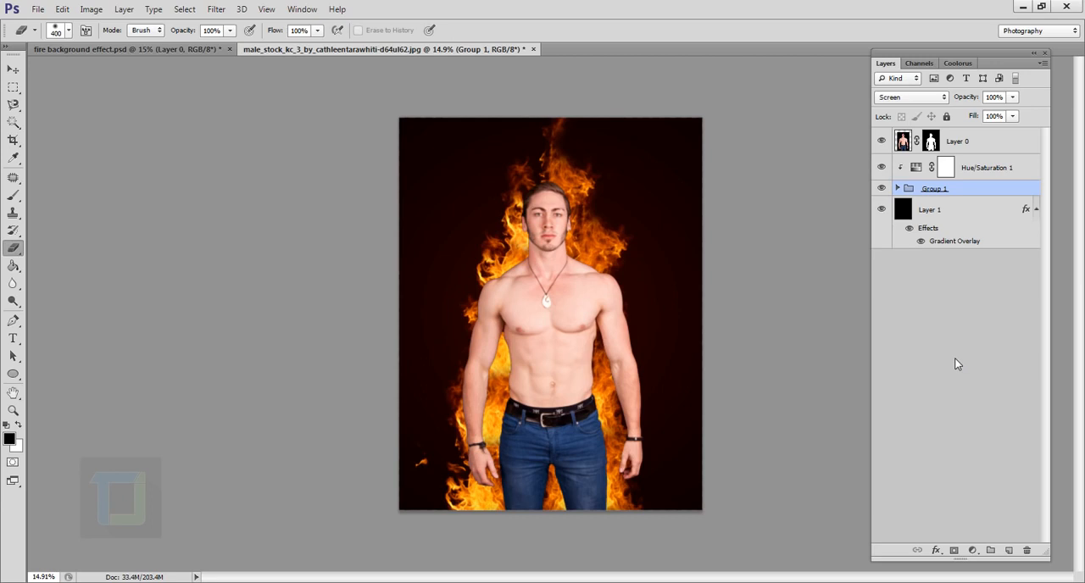
- Place the sparks_2 image above the Hue/Saturation adjustment layer and set its blend mode to Screen
{"action": "left_click", "coordinate": [994, 172]}
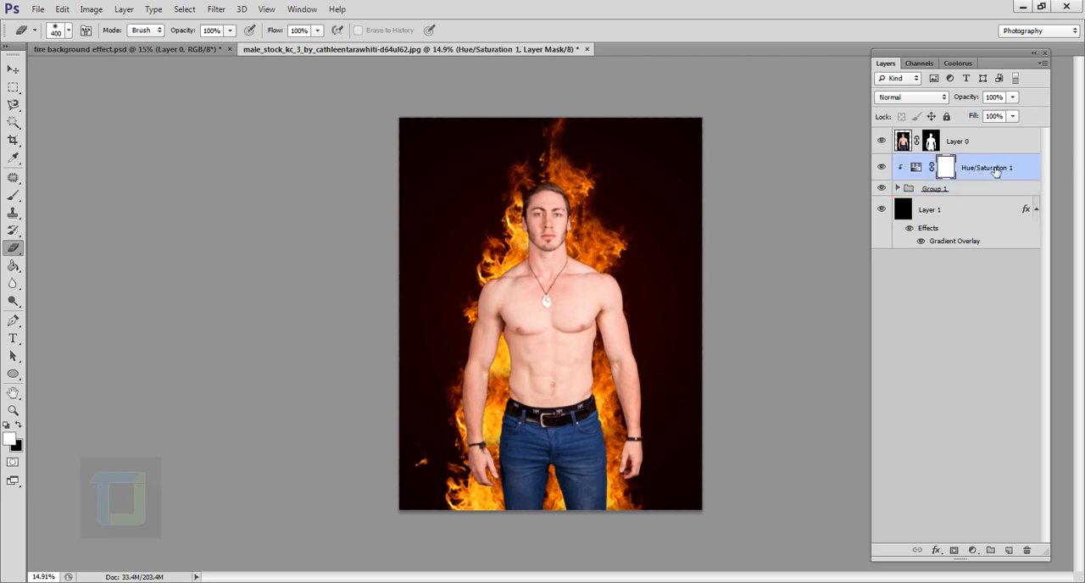
{"action": "left_click", "coordinate": [1008, 550]}
{"action": "key", "text": "d"}
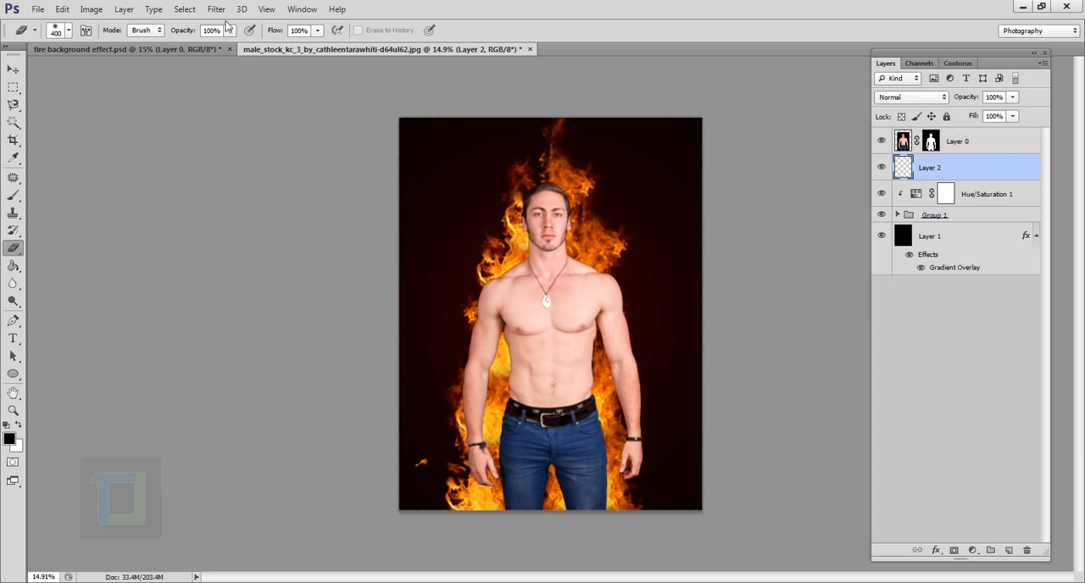
{"action": "left_click", "coordinate": [38, 9]}
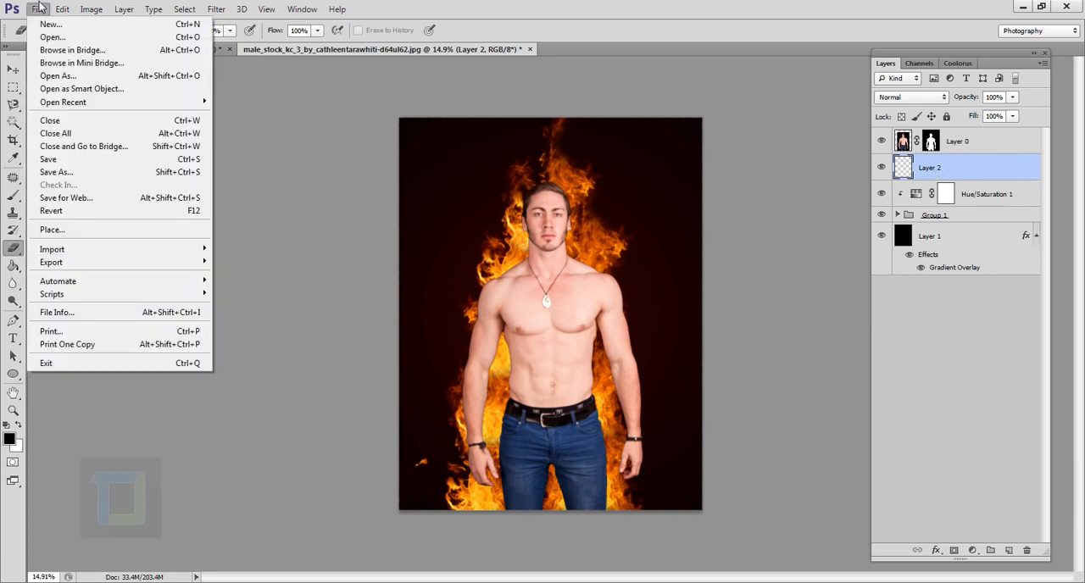
{"action": "left_click", "coordinate": [59, 230]}
{"action": "left_click", "coordinate": [351, 163]}
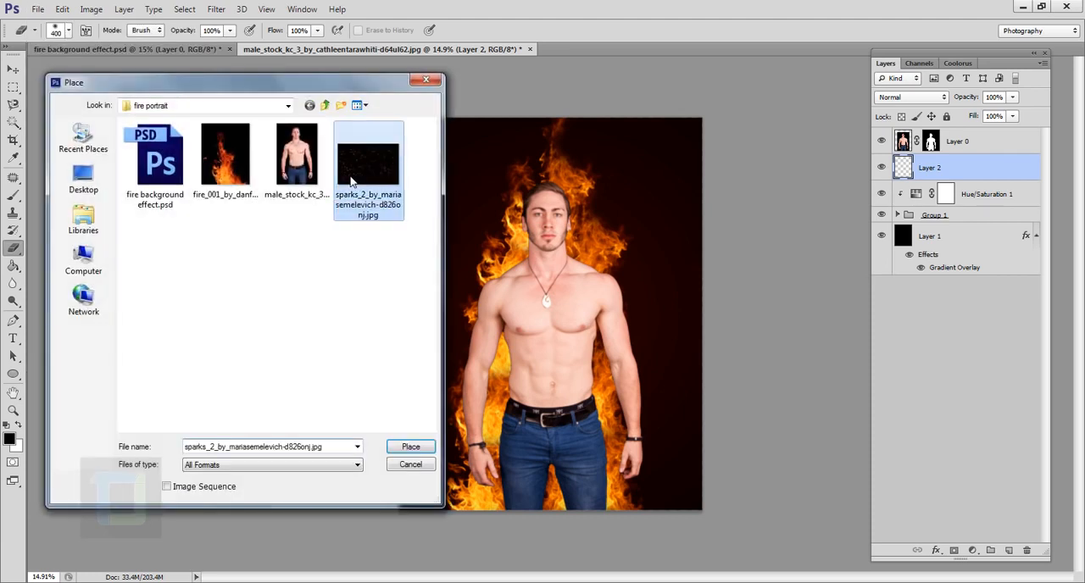
{"action": "double_click", "coordinate": [356, 172]}
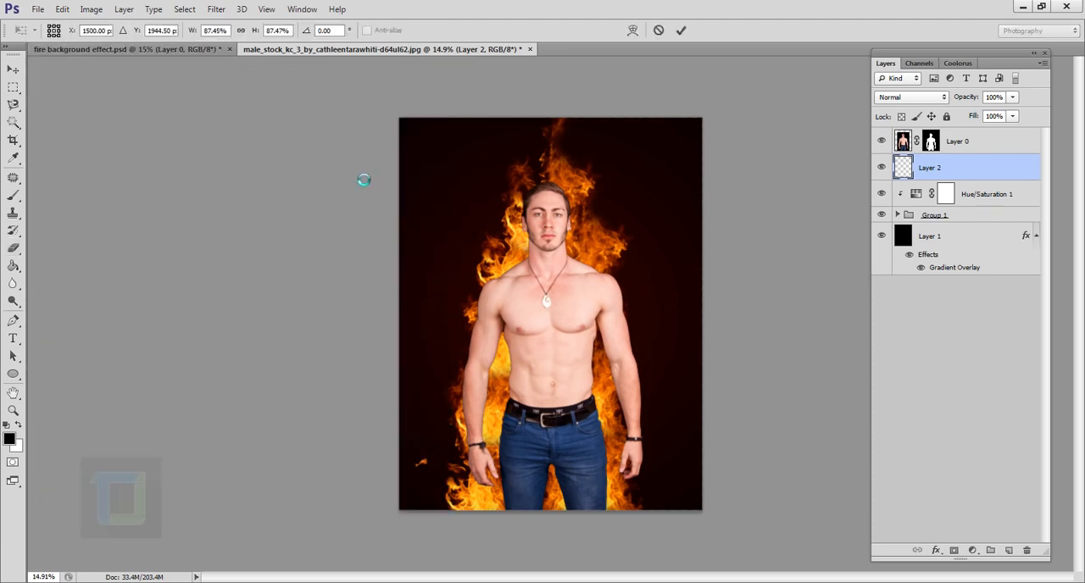
{"action": "left_click", "coordinate": [681, 31]}
{"action": "key", "text": "e"}
{"action": "left_click", "coordinate": [922, 98]}
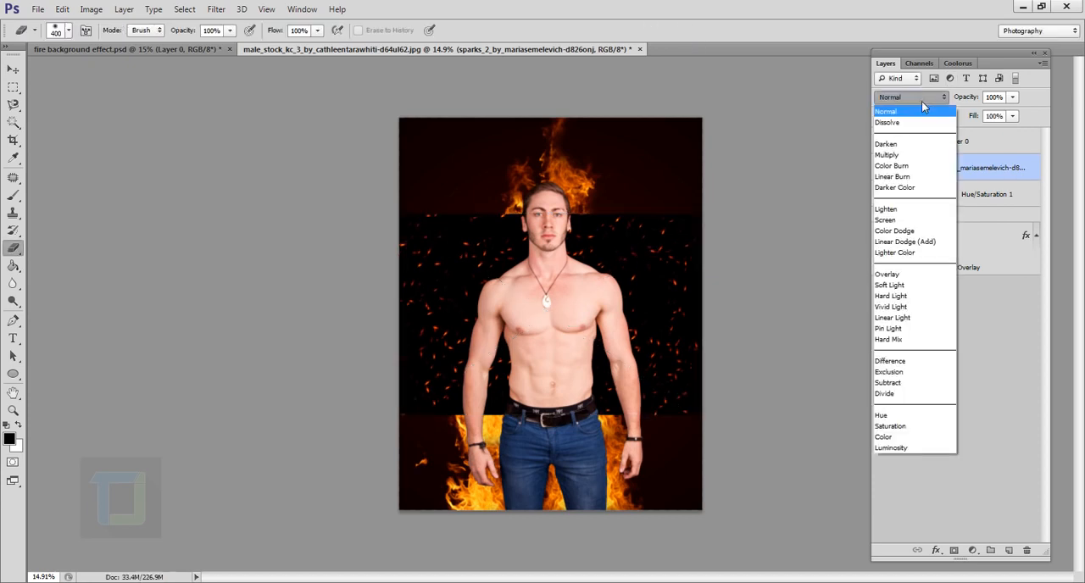
{"action": "left_click", "coordinate": [888, 219]}
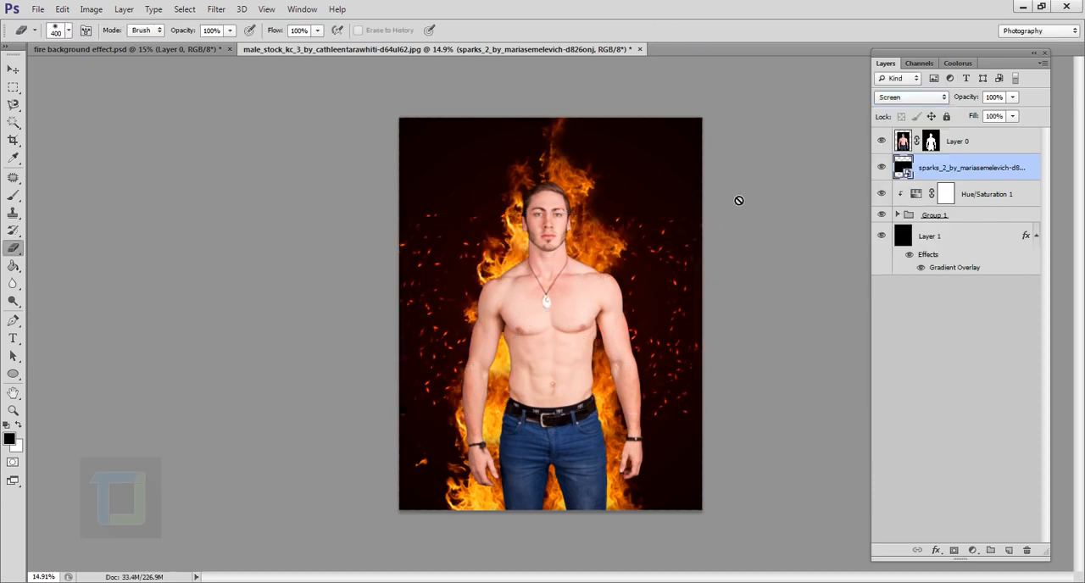
- Rotate the sparks layer 90°, scale it to about 60%, and position it over the lower-left part of the portrait
{"action": "key", "text": "ctrl+t"}
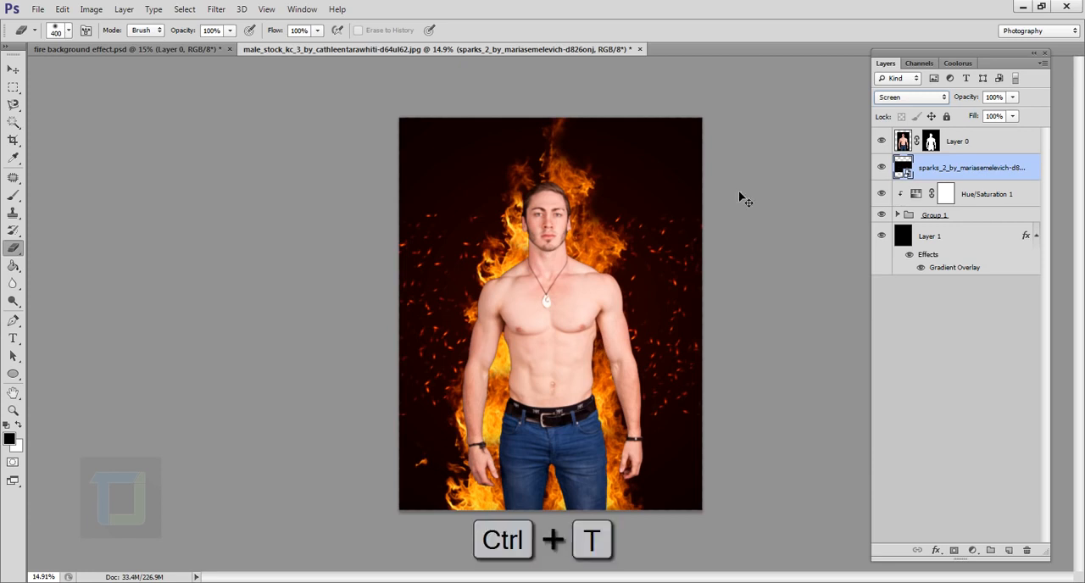
{"action": "left_click_drag", "start_coordinate": [758, 218], "coordinate": [691, 508]}
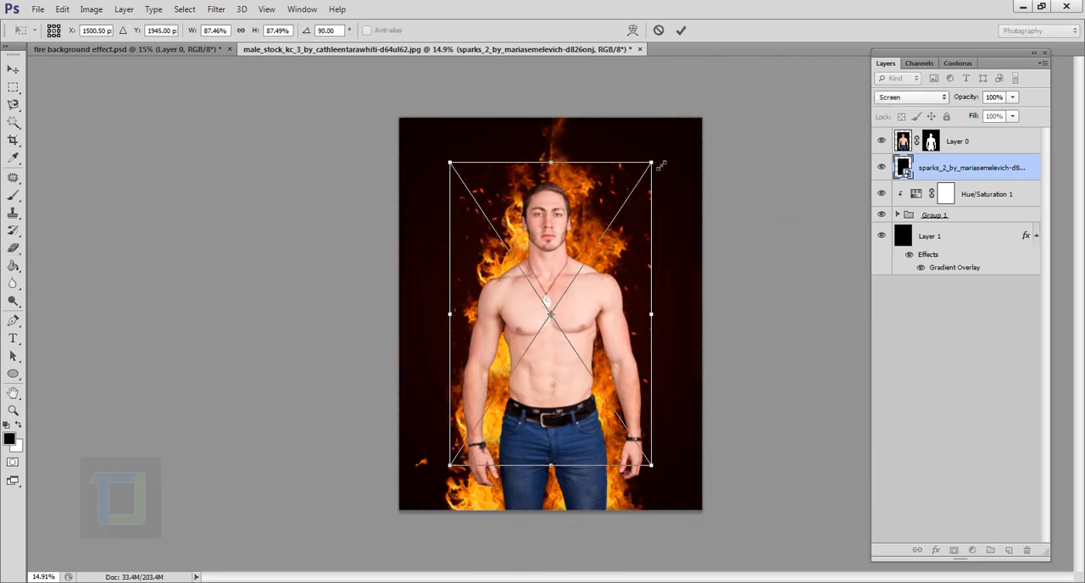
{"action": "left_click_drag", "start_coordinate": [660, 165], "coordinate": [563, 237]}
{"action": "left_click_drag", "start_coordinate": [576, 331], "coordinate": [538, 387]}
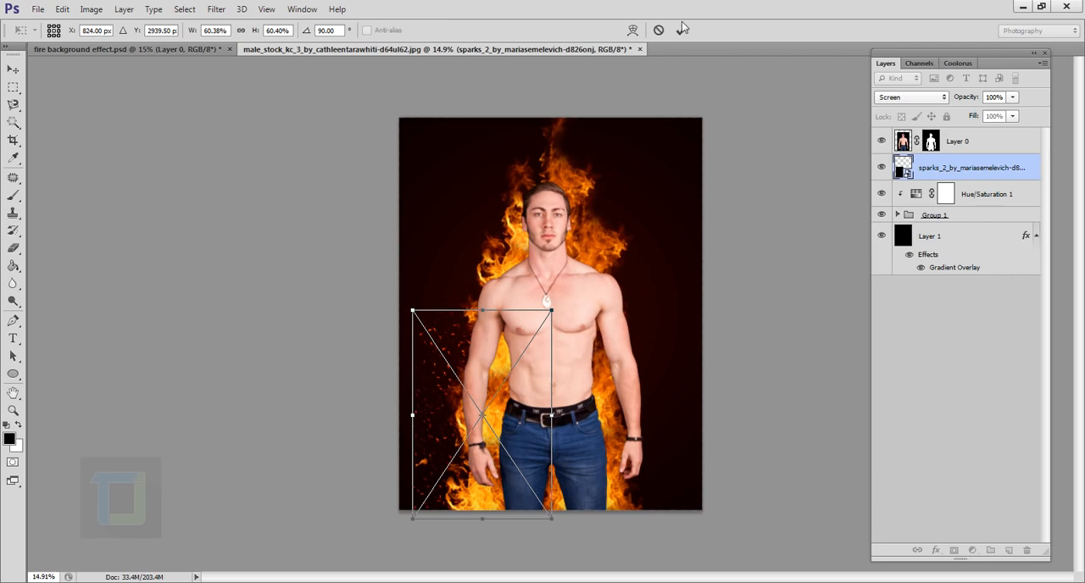
{"action": "left_click", "coordinate": [682, 30]}
{"action": "key", "text": "e"}
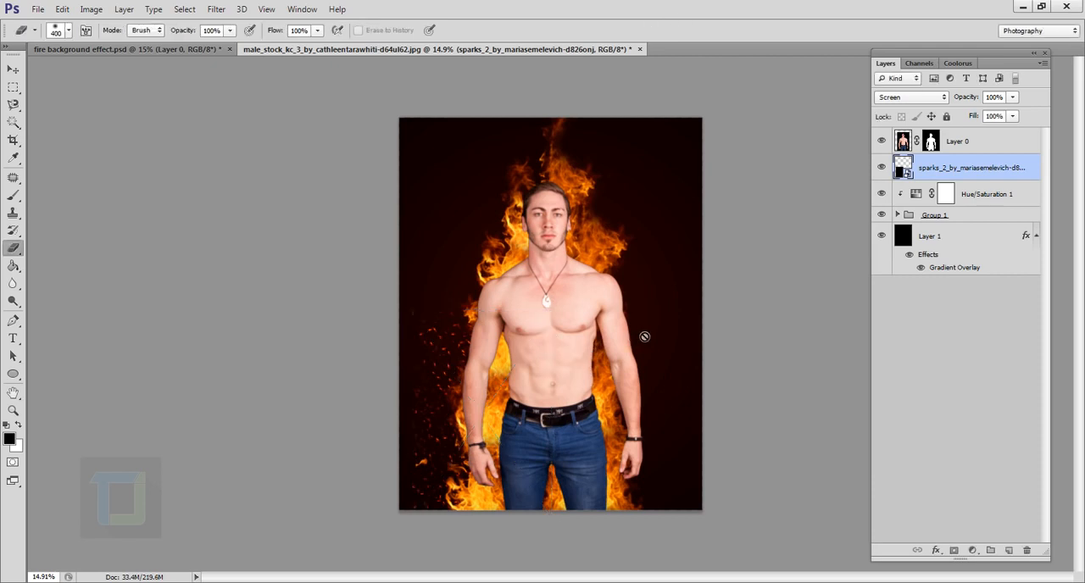
- Rasterize the sparks layer and erase the stray sparks along its outer left side
{"action": "right_click", "coordinate": [966, 176]}
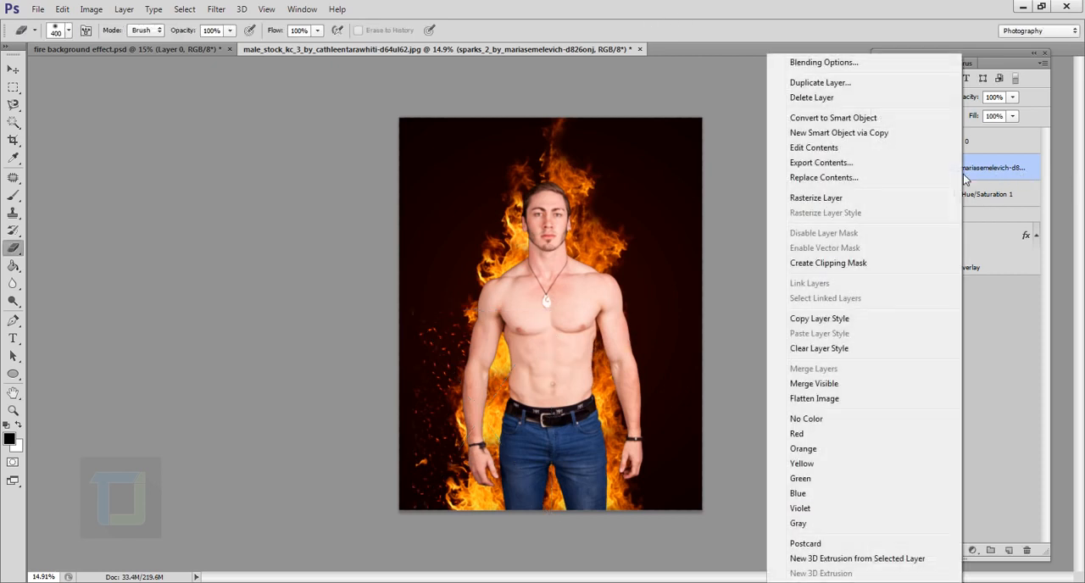
{"action": "left_click", "coordinate": [821, 201]}
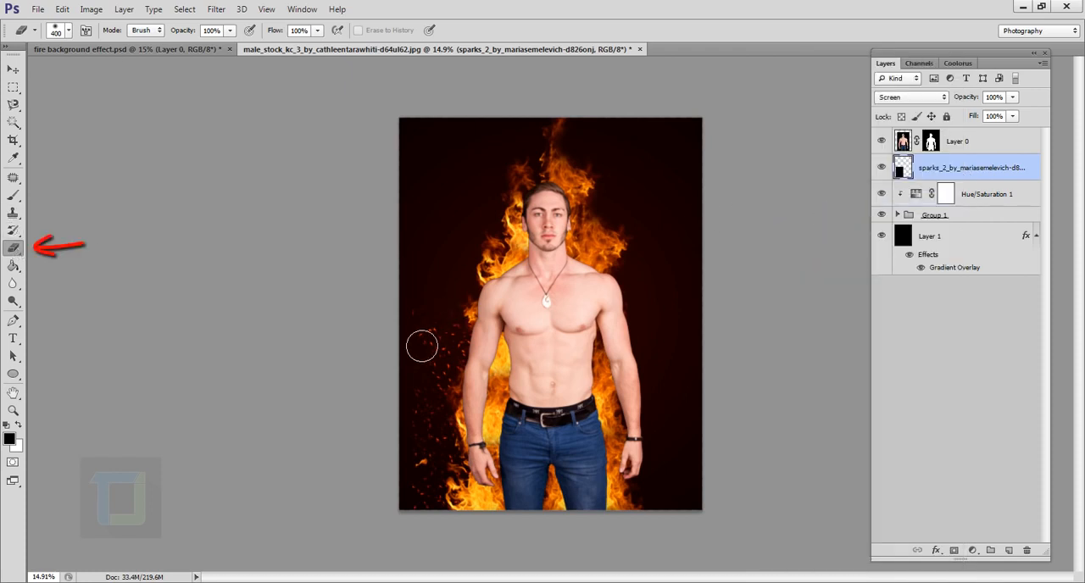
{"action": "mouse_move", "coordinate": [415, 383]}
{"action": "left_mouse_down"}
{"action": "mouse_move", "coordinate": [424, 416]}
{"action": "mouse_move", "coordinate": [414, 471]}
{"action": "left_mouse_up"}
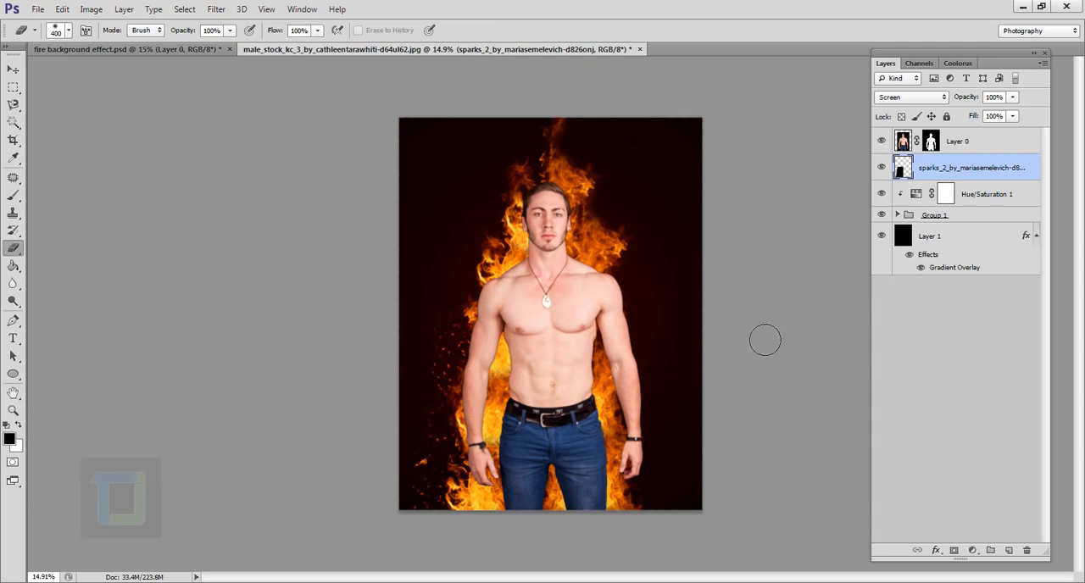
- Apply a Motion Blur to the sparks layer with an angle of -90° and a distance of 21 pixels
{"action": "left_click", "coordinate": [216, 9]}
{"action": "mouse_move", "coordinate": [223, 146]}
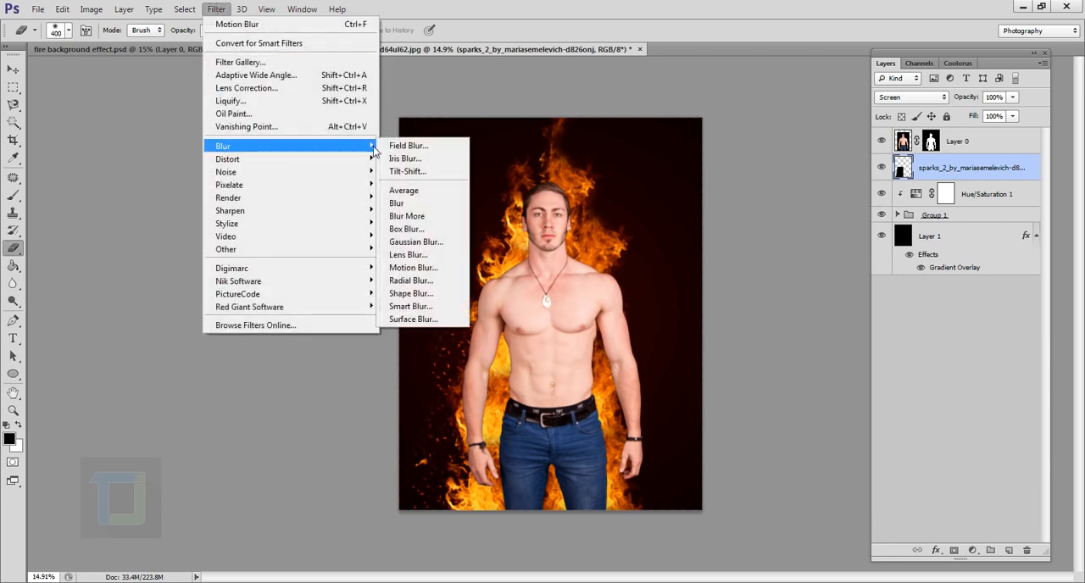
{"action": "left_click", "coordinate": [420, 268]}
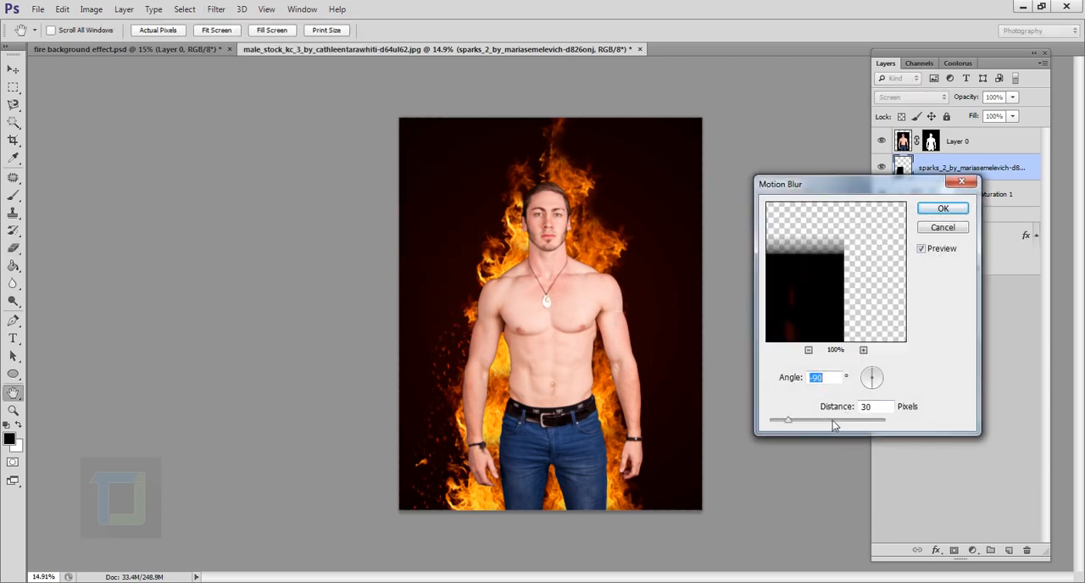
{"action": "left_click_drag", "start_coordinate": [779, 424], "coordinate": [784, 424]}
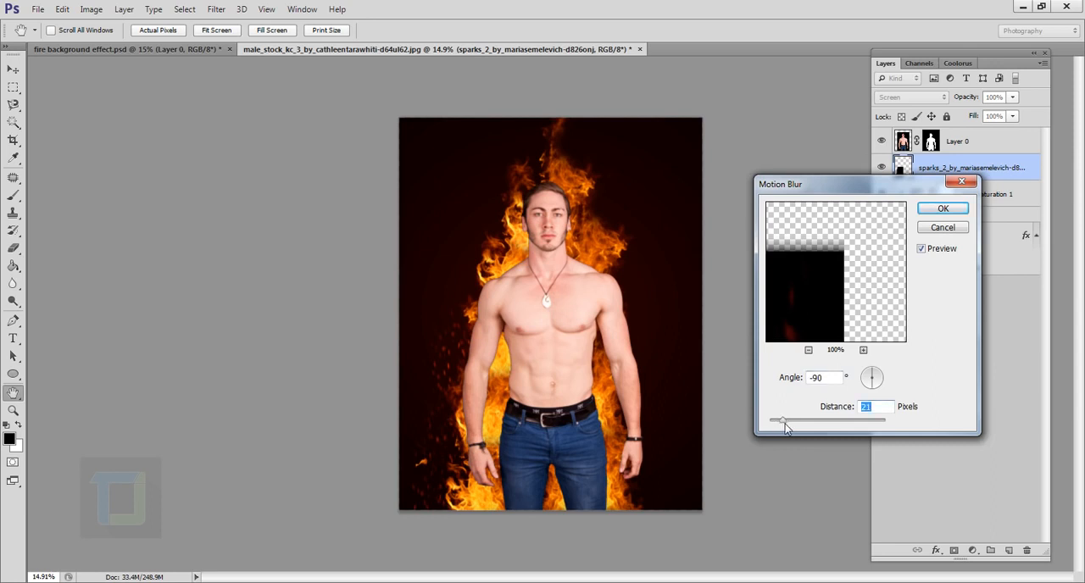
{"action": "left_click", "coordinate": [931, 214]}
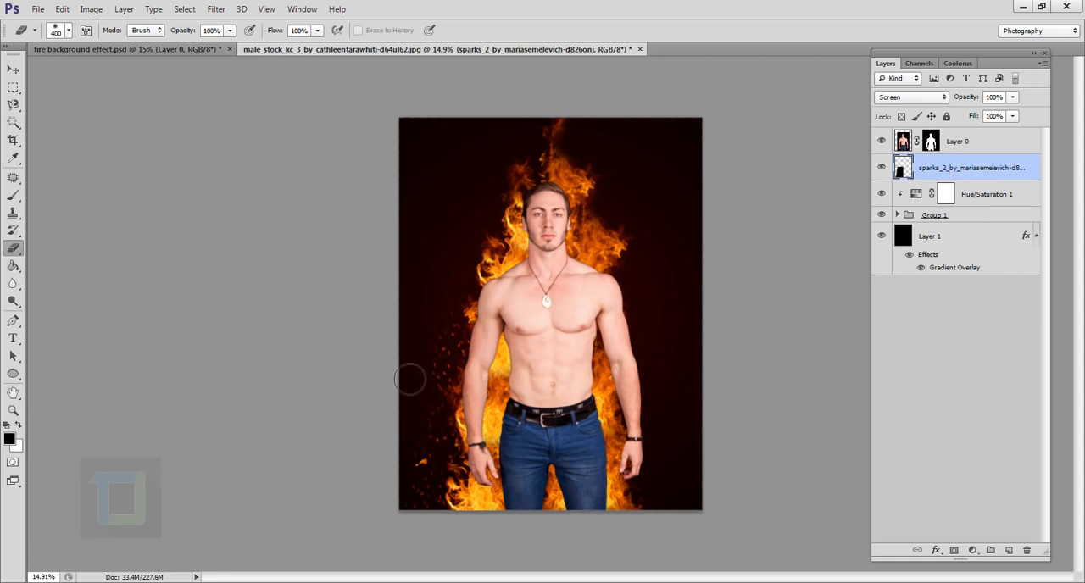
- Duplicate the sparks layer, then move the copy up beside the upper-left flames and rotate it about 8°
{"action": "key", "text": "ctrl+j"}
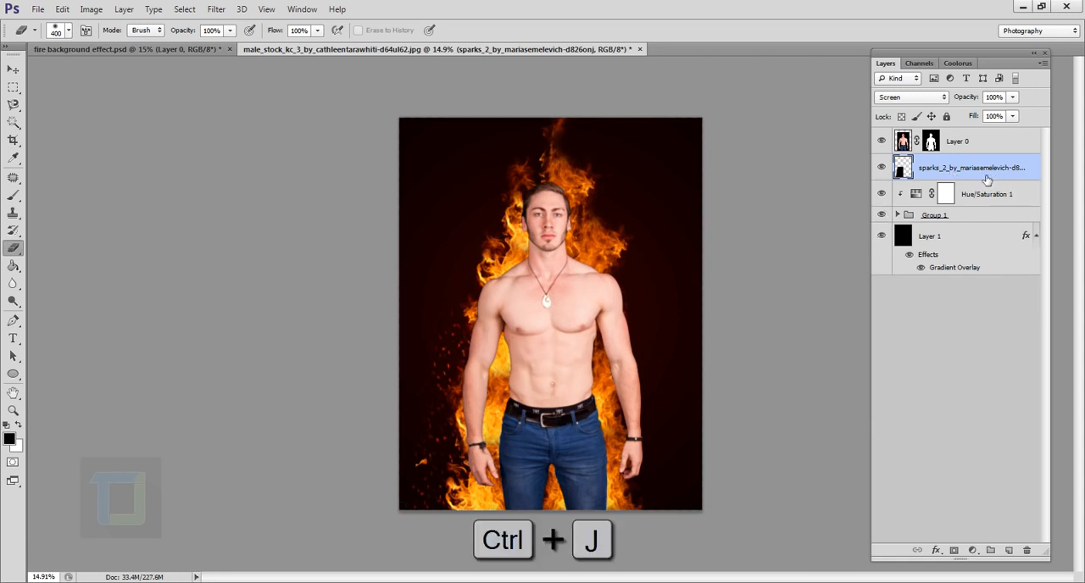
{"action": "left_click", "coordinate": [13, 68]}
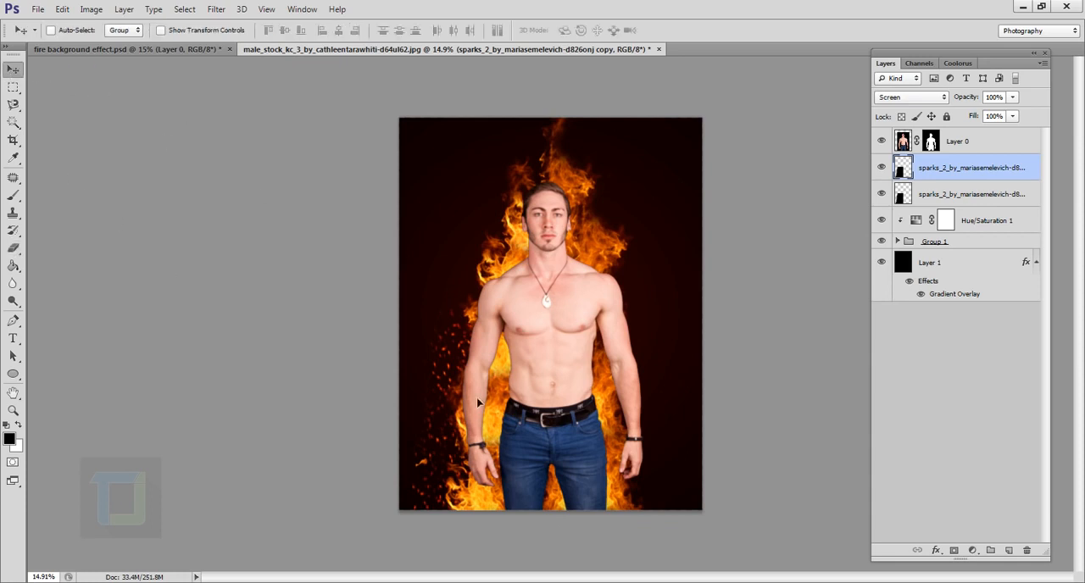
{"action": "left_click_drag", "start_coordinate": [487, 413], "coordinate": [495, 299]}
{"action": "key", "text": "ctrl+t"}
{"action": "mouse_move", "coordinate": [686, 174]}
{"action": "left_mouse_down"}
{"action": "mouse_move", "coordinate": [736, 212]}
{"action": "mouse_move", "coordinate": [698, 191]}
{"action": "left_mouse_up"}
{"action": "left_click_drag", "start_coordinate": [526, 320], "coordinate": [526, 321]}
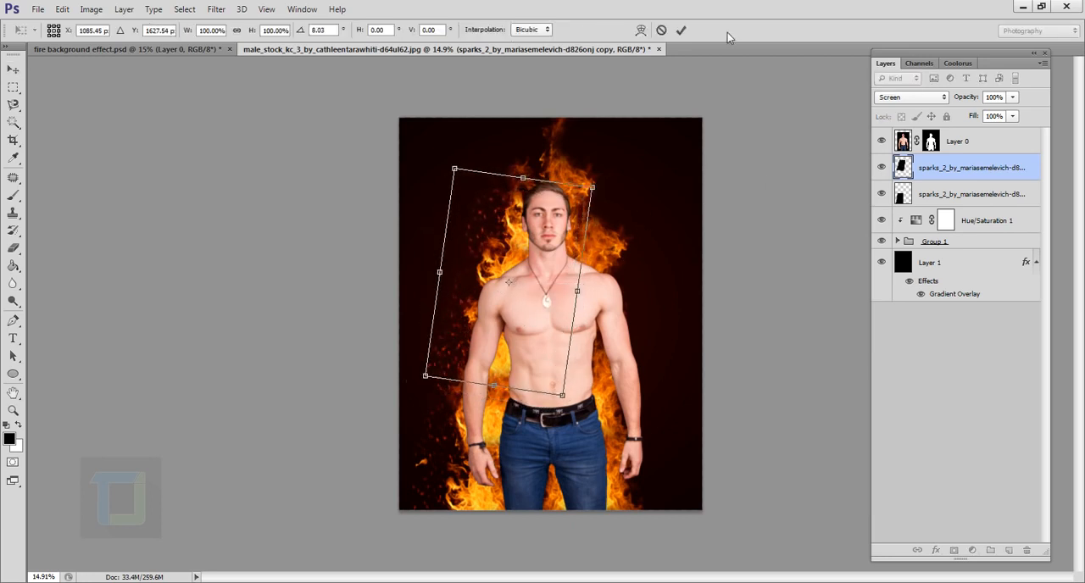
{"action": "left_click", "coordinate": [681, 29]}
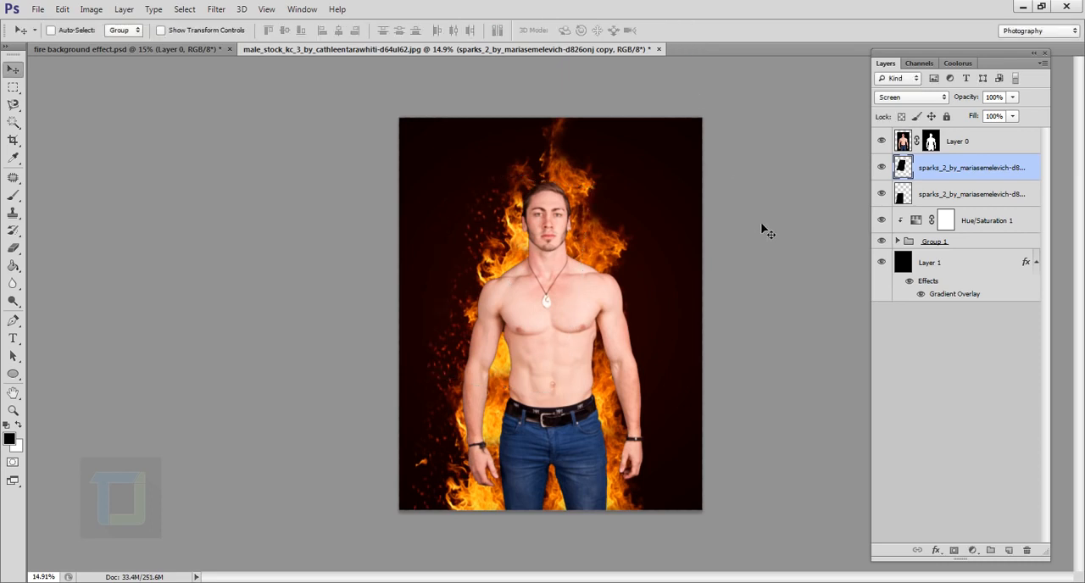
- Duplicate the sparks again for the lower-right side of the portrait and erase the copy's outer right edge
{"action": "key", "text": "ctrl+j"}
{"action": "left_click_drag", "start_coordinate": [517, 294], "coordinate": [614, 455]}
{"action": "left_click", "coordinate": [13, 248]}
{"action": "left_click_drag", "start_coordinate": [706, 387], "coordinate": [705, 481]}
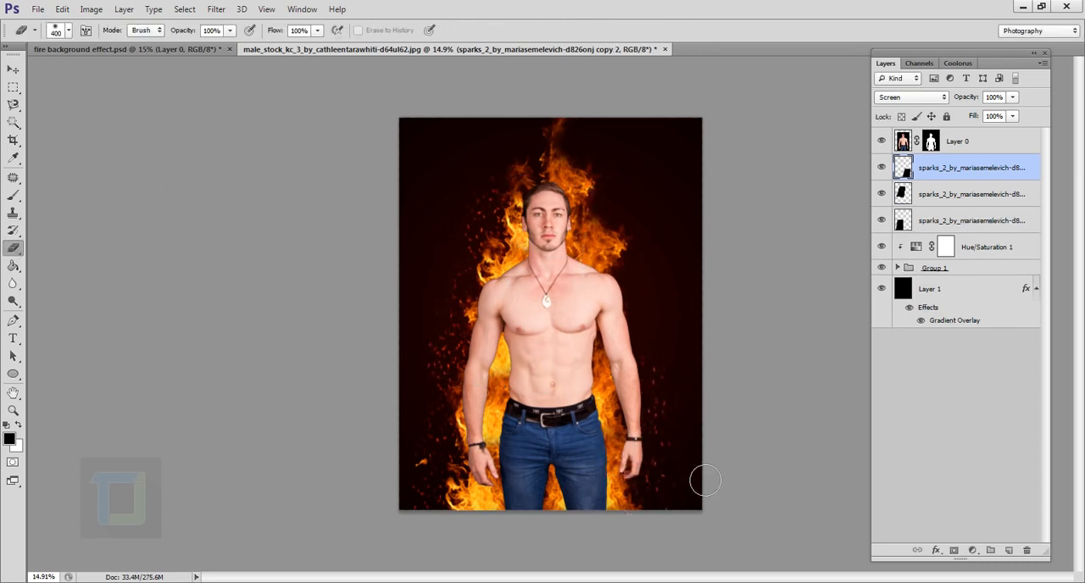
- Make two more sparks copies, placing one beside the arm on the right and the other around the flames above the head
{"action": "key", "text": "ctrl+j"}
{"action": "left_click", "coordinate": [13, 69]}
{"action": "mouse_move", "coordinate": [646, 415]}
{"action": "left_mouse_down"}
{"action": "mouse_move", "coordinate": [633, 305]}
{"action": "mouse_move", "coordinate": [631, 318]}
{"action": "left_mouse_up"}
{"action": "key", "text": "ctrl+j"}
{"action": "left_click_drag", "start_coordinate": [736, 308], "coordinate": [609, 193]}
- Apply a Blur filter to the topmost sparks copy
{"action": "left_click", "coordinate": [216, 9]}
{"action": "mouse_move", "coordinate": [242, 145]}
{"action": "left_click", "coordinate": [412, 235]}
{"action": "key", "text": "Return"}
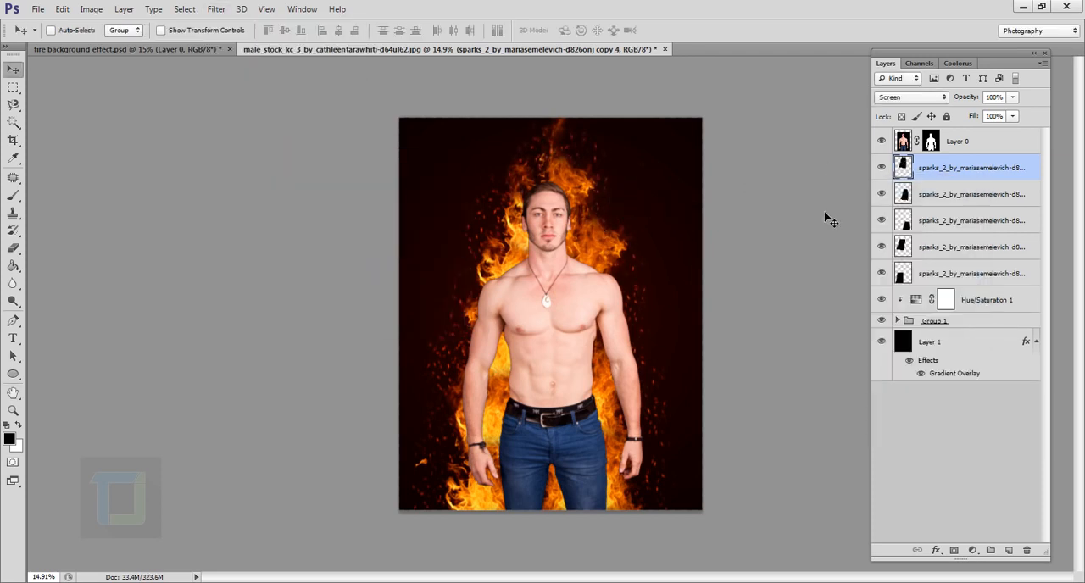
- Erase excess sparks from the rotated sparks copy on the upper-left side of the portrait
{"action": "left_click", "coordinate": [905, 195]}
{"action": "left_click", "coordinate": [904, 249]}
{"action": "left_click", "coordinate": [13, 247]}
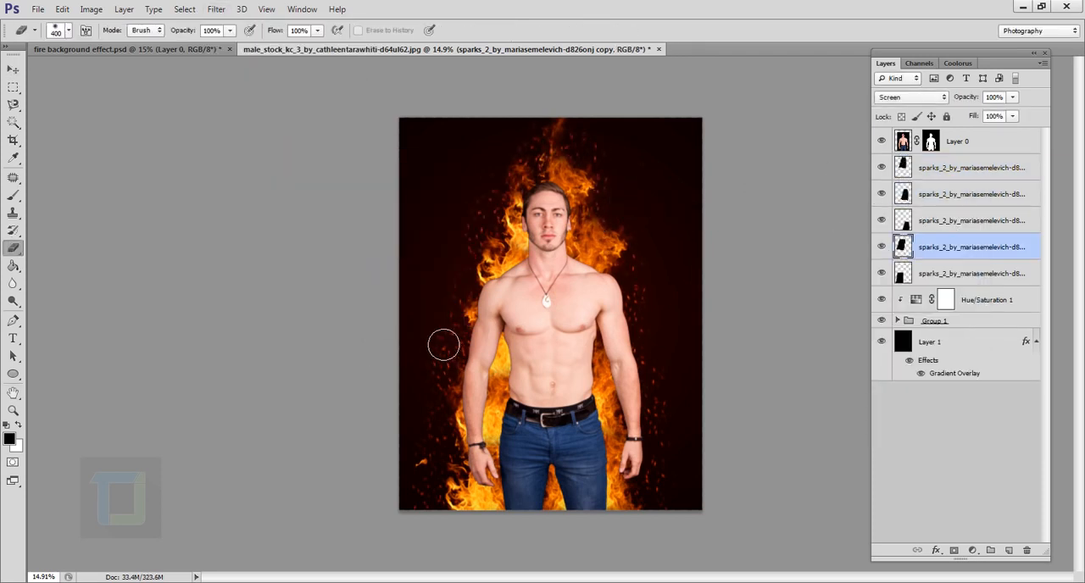
{"action": "scroll", "coordinate": [586, 308], "scroll_direction": "down", "scroll_amount": 1}
{"action": "scroll", "coordinate": [587, 307], "scroll_direction": "up", "scroll_amount": 1}
- Select all five sparks layers and group them together
{"action": "left_click", "coordinate": [945, 275]}
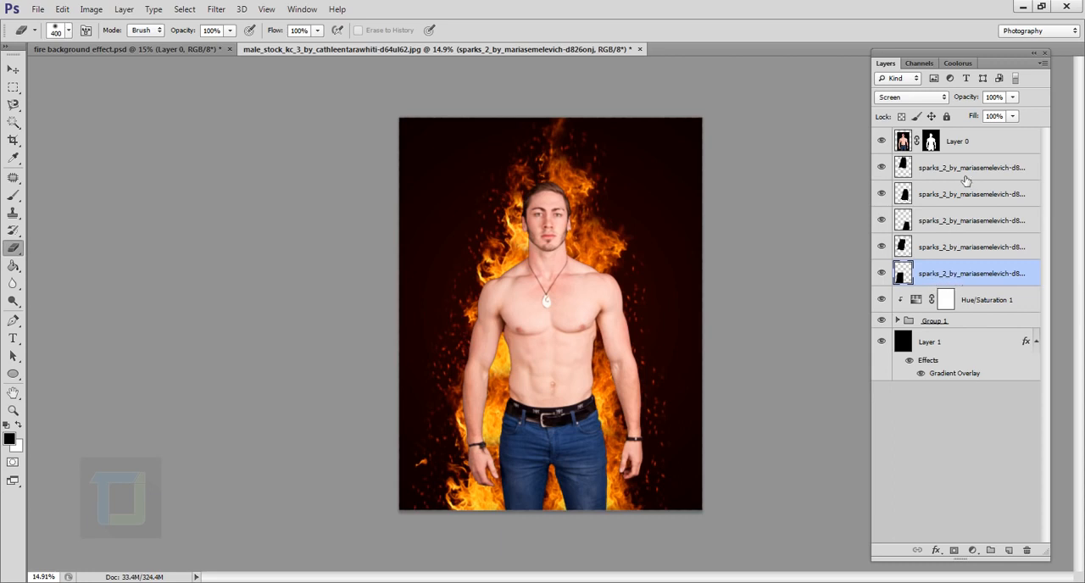
{"action": "key", "text": "shift"}
{"action": "left_click", "coordinate": [959, 173], "text": "shift"}
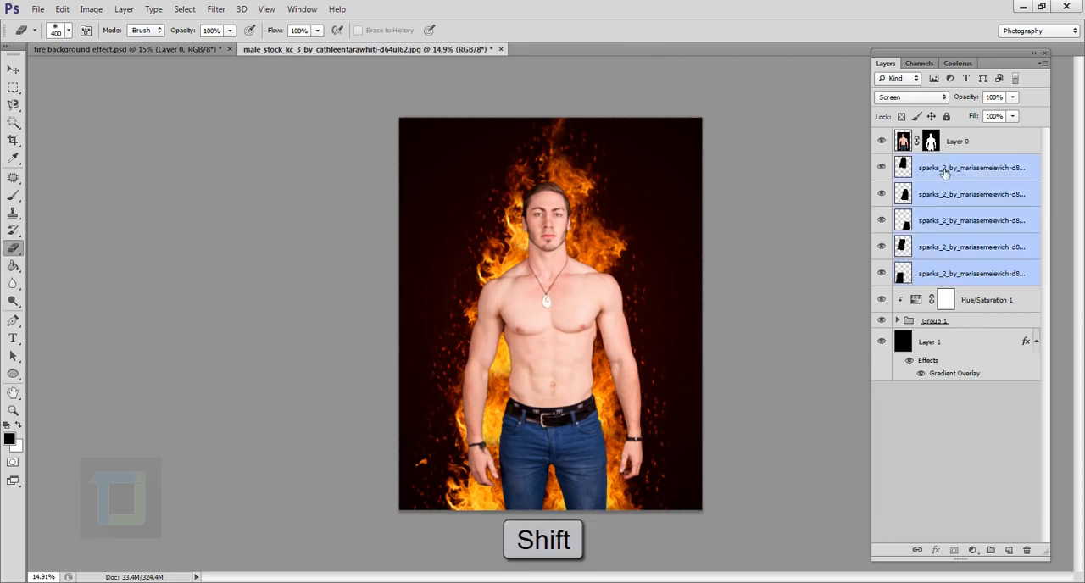
{"action": "key", "text": "ctrl+g"}
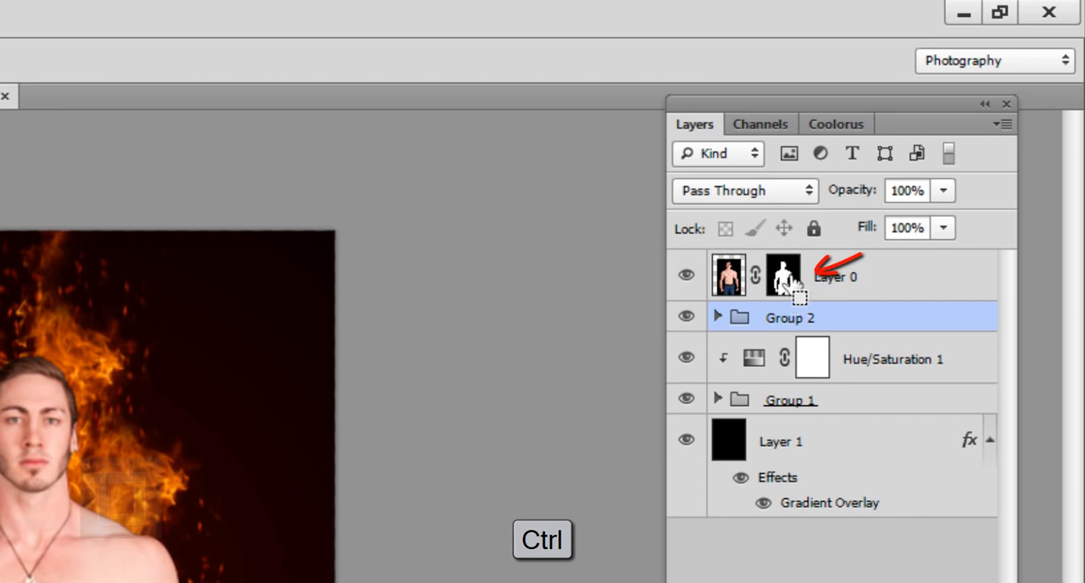
- Load the layer mask of the man's Layer 0 as a selection while keeping the sparks group active
{"action": "left_click", "coordinate": [794, 276], "text": "ctrl"}
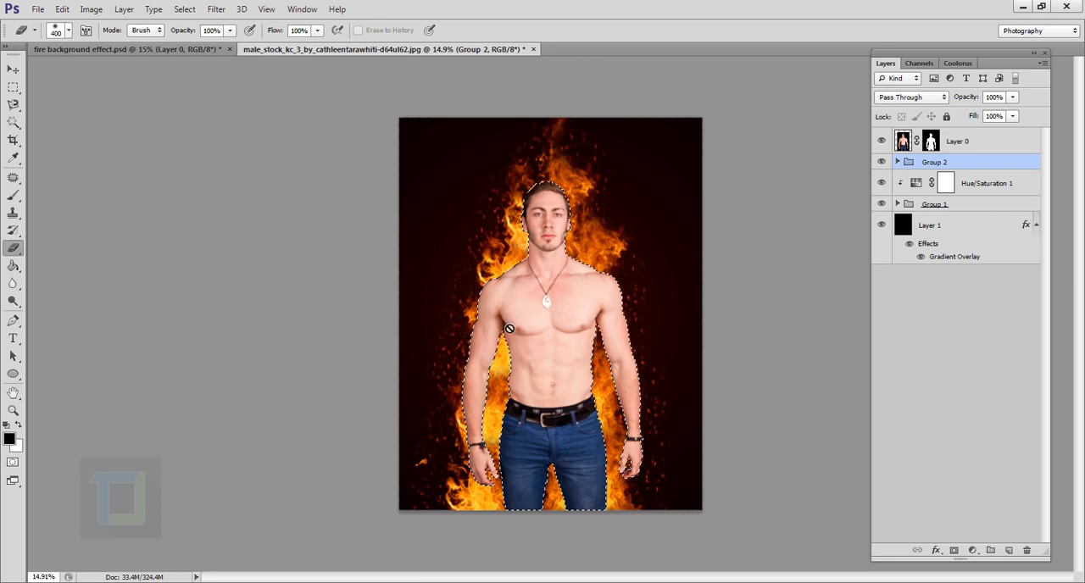
{"action": "scroll", "coordinate": [526, 315], "scroll_direction": "up", "scroll_amount": 3}
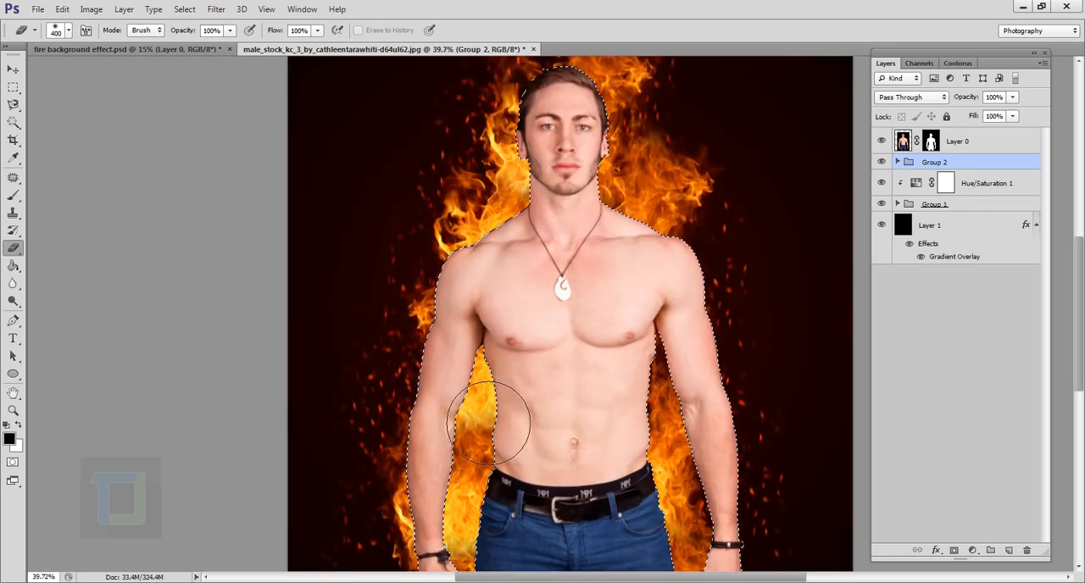
{"action": "scroll", "coordinate": [480, 415], "scroll_direction": "up", "scroll_amount": 2}
{"action": "scroll", "coordinate": [479, 416], "scroll_direction": "up", "scroll_amount": 4}
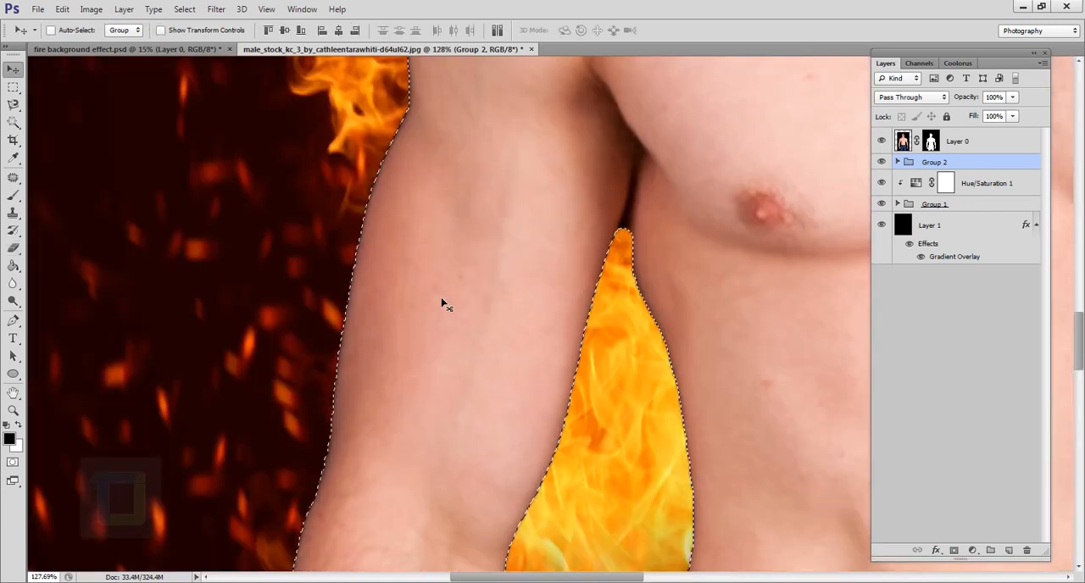
- Contract the man-shaped selection by 10 pixels
{"action": "left_click_drag", "start_coordinate": [436, 300], "coordinate": [552, 252]}
{"action": "key", "text": "v"}
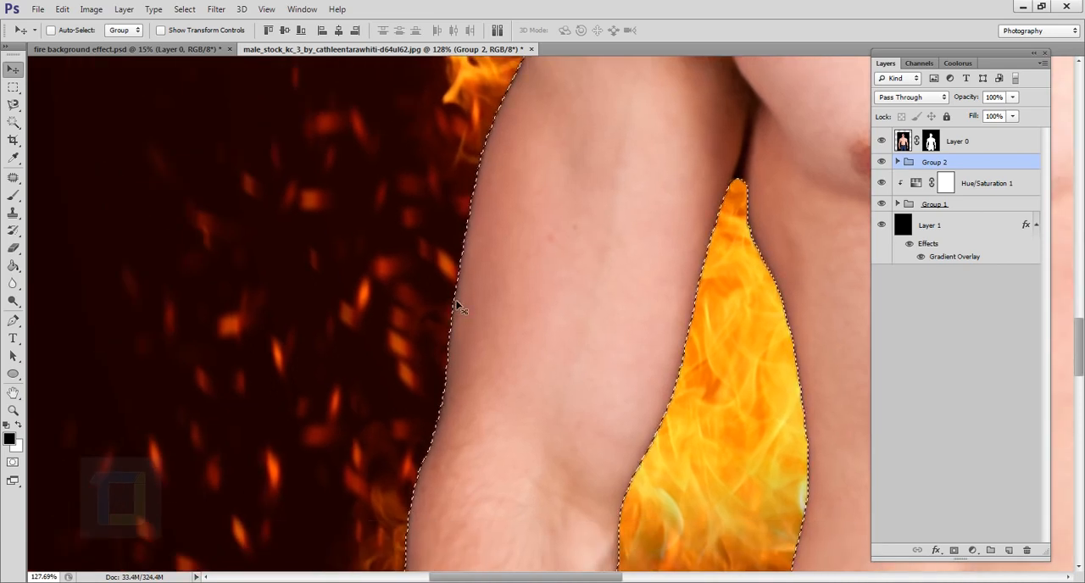
{"action": "left_click", "coordinate": [185, 10]}
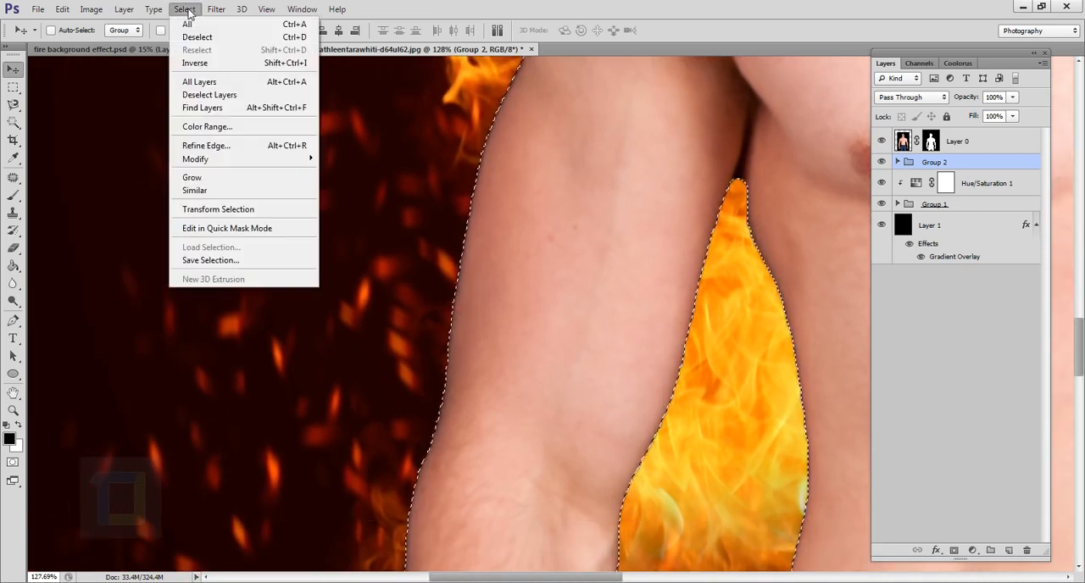
{"action": "mouse_move", "coordinate": [207, 161]}
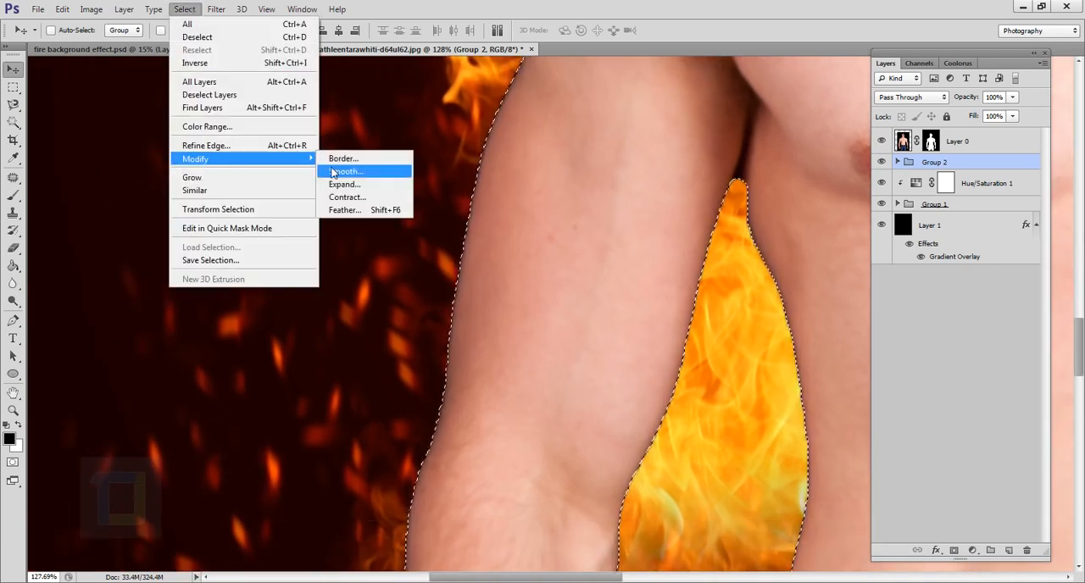
{"action": "left_click", "coordinate": [344, 197]}
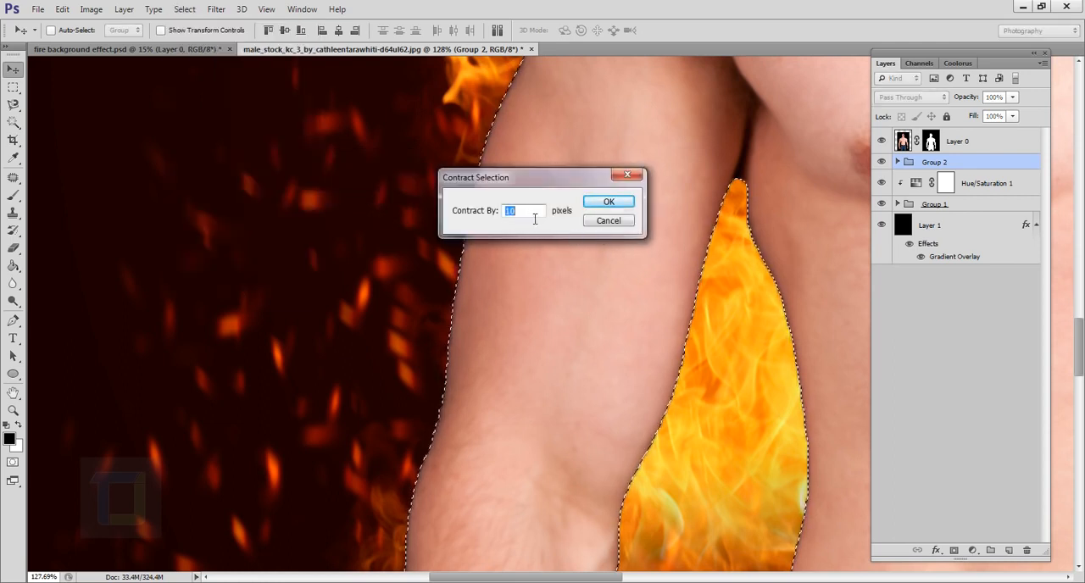
{"action": "left_click_drag", "start_coordinate": [532, 218], "coordinate": [505, 217]}
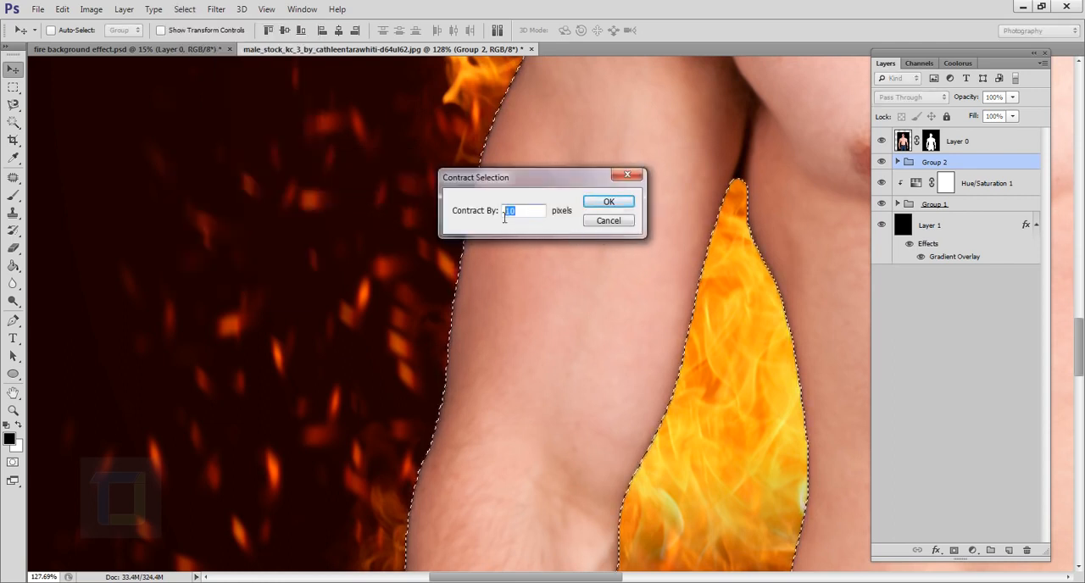
{"action": "left_click", "coordinate": [605, 204]}
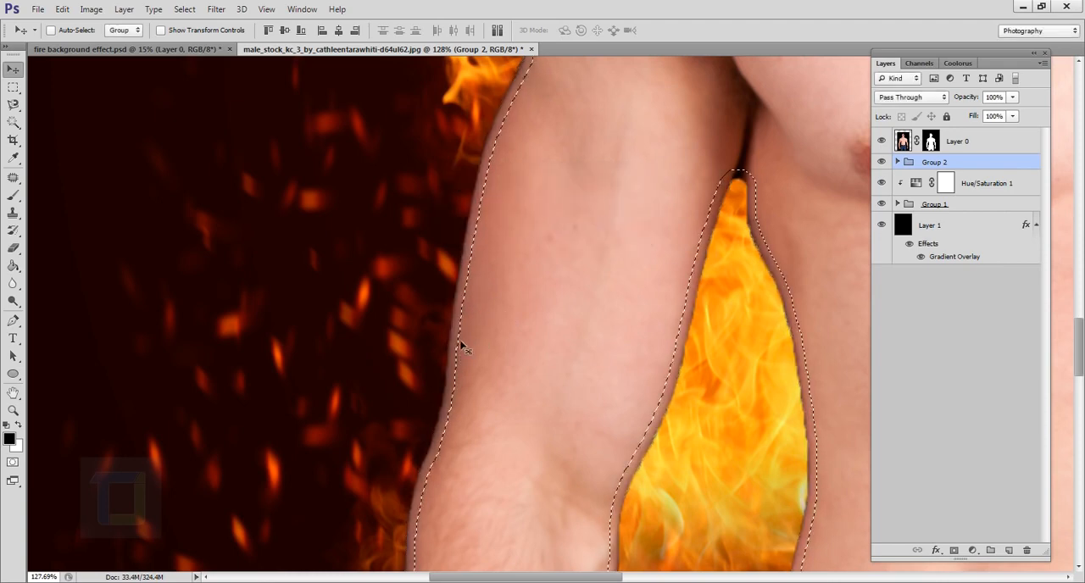
- Add a Hue/Saturation adjustment above Layer 0 masked by the selection, with Lightness -100 and Overlay blending
{"action": "scroll", "coordinate": [461, 345], "scroll_direction": "down", "scroll_amount": 6}
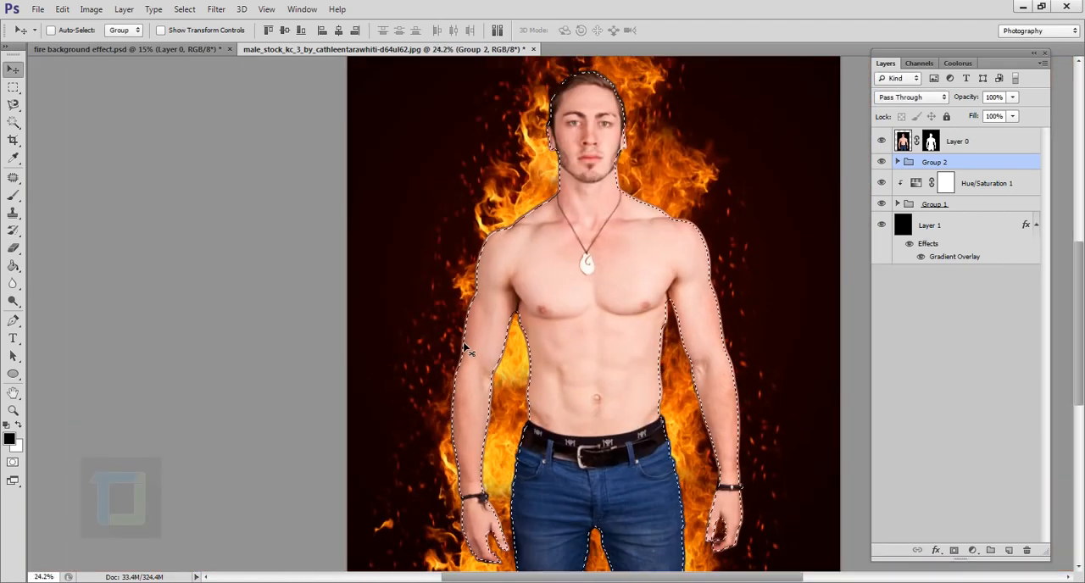
{"action": "left_click", "coordinate": [981, 148]}
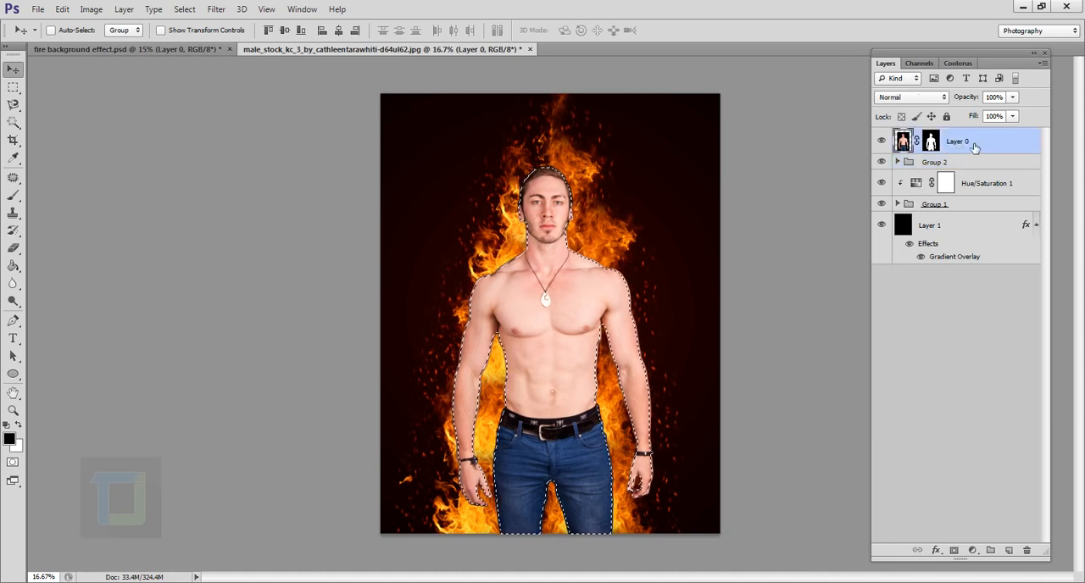
{"action": "left_click", "coordinate": [972, 550]}
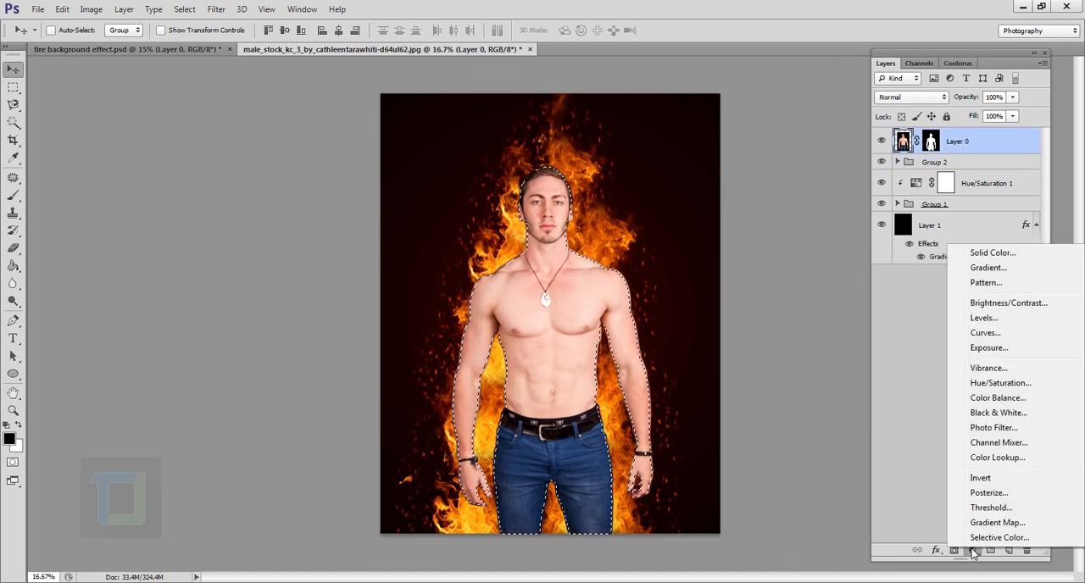
{"action": "left_click", "coordinate": [993, 383]}
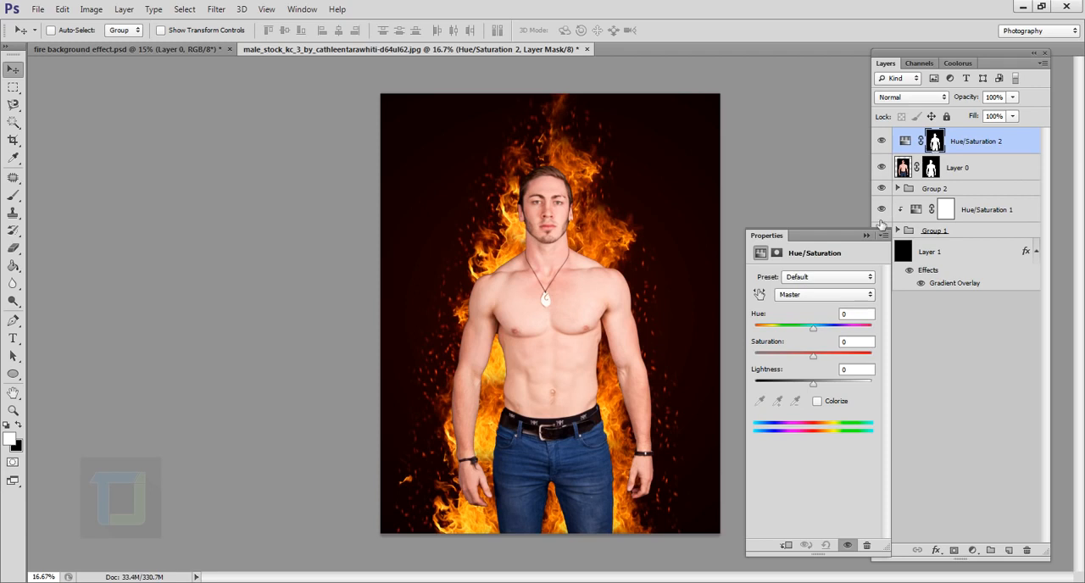
{"action": "left_click_drag", "start_coordinate": [814, 387], "coordinate": [709, 385]}
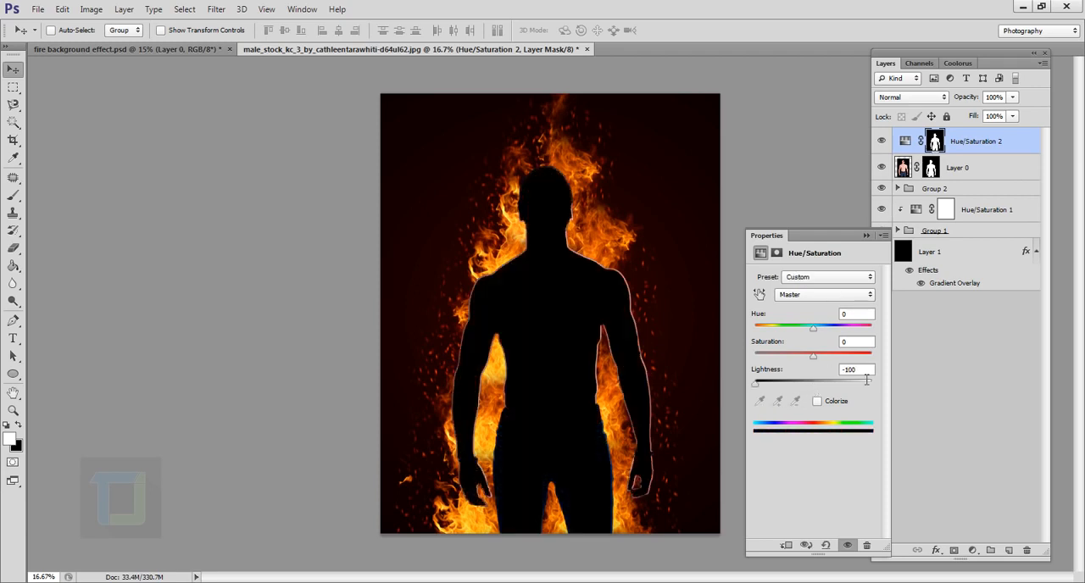
{"action": "left_click", "coordinate": [872, 232]}
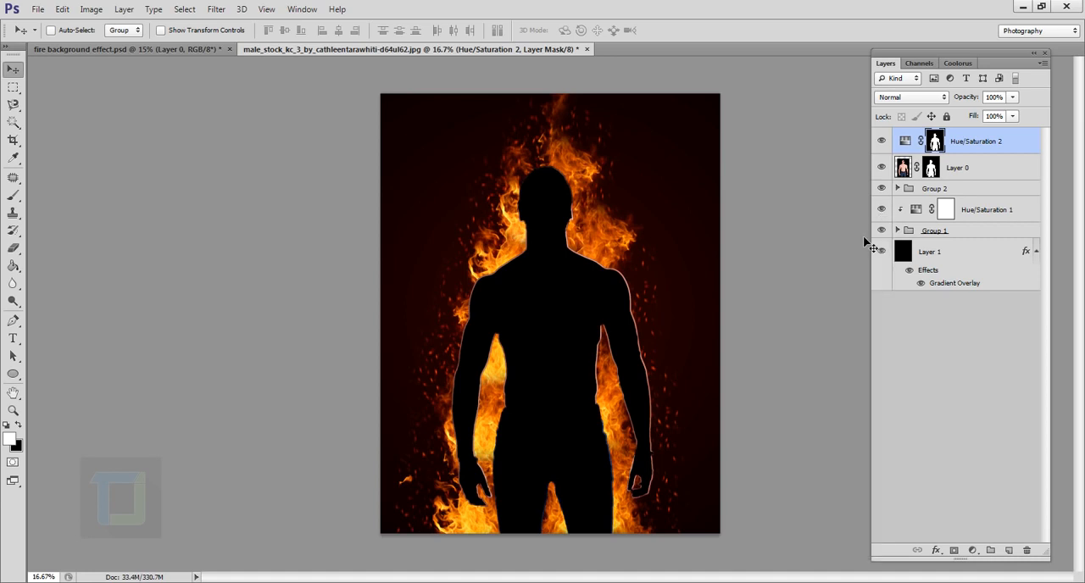
{"action": "left_click", "coordinate": [913, 100]}
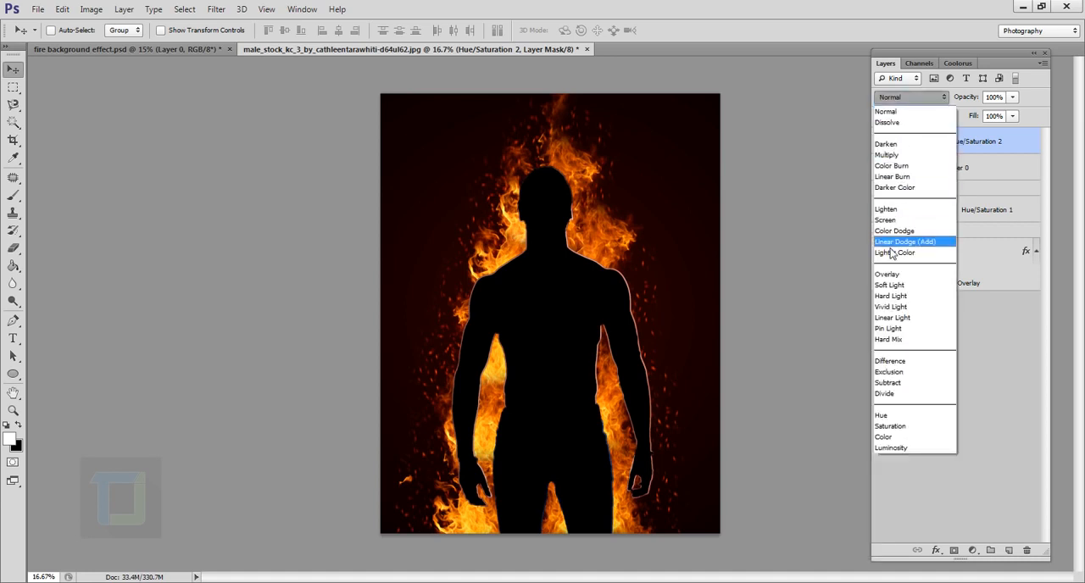
{"action": "left_click", "coordinate": [898, 275]}
- Soften the mask of the upper Hue/Saturation adjustment with a Gaussian Blur of 15.5 pixels radius
{"action": "scroll", "coordinate": [676, 374], "scroll_direction": "up", "scroll_amount": 4}
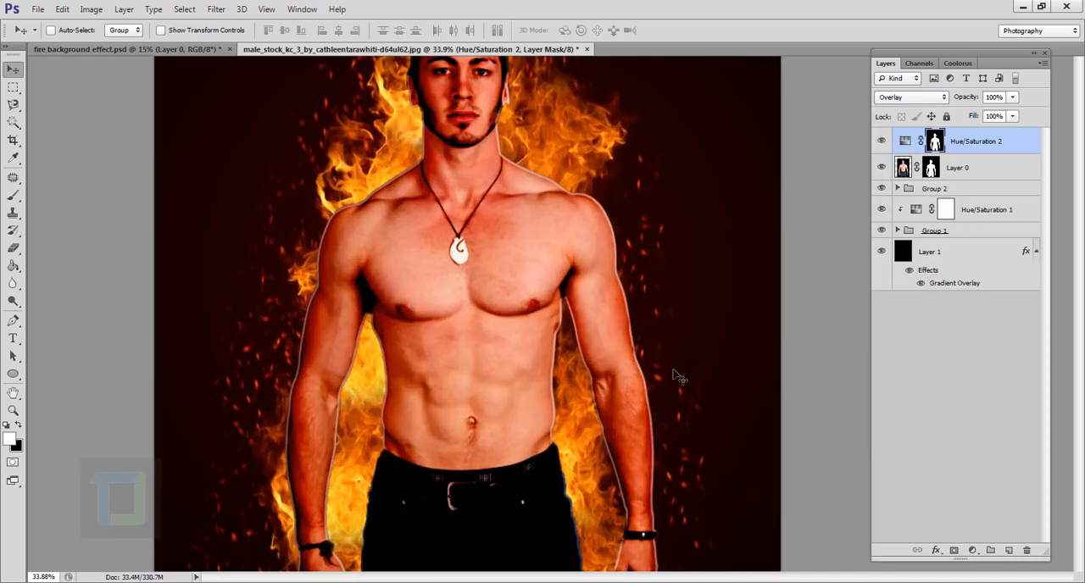
{"action": "scroll", "coordinate": [617, 325], "scroll_direction": "up", "scroll_amount": 3}
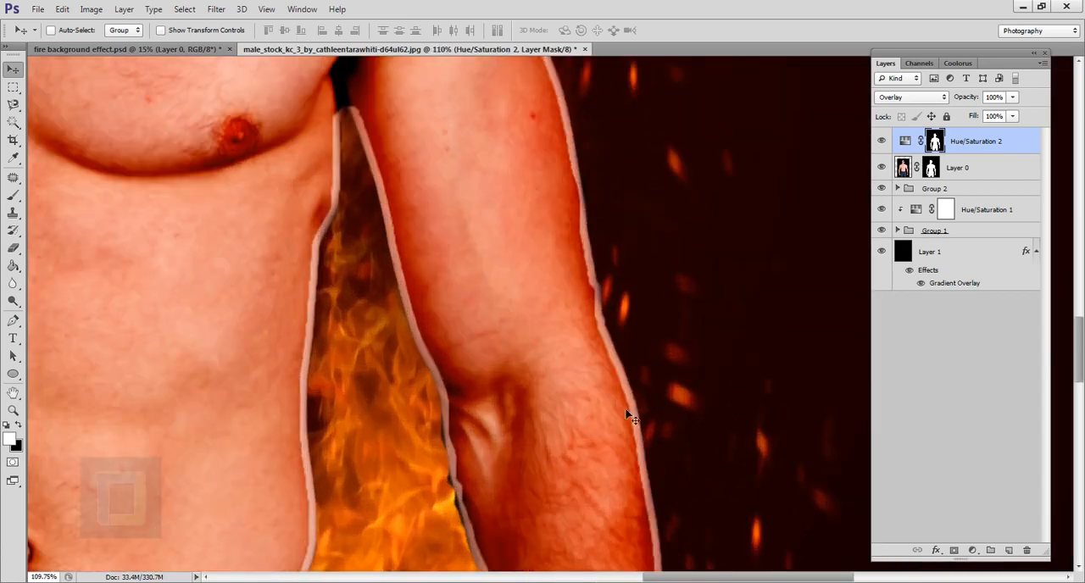
{"action": "left_click_drag", "start_coordinate": [608, 390], "coordinate": [603, 360]}
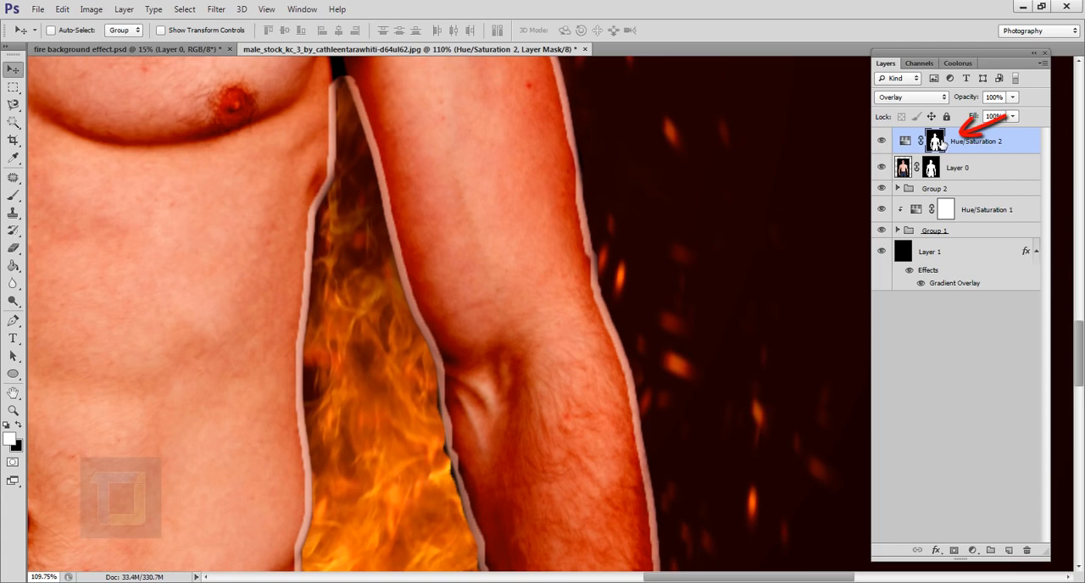
{"action": "left_click", "coordinate": [216, 9]}
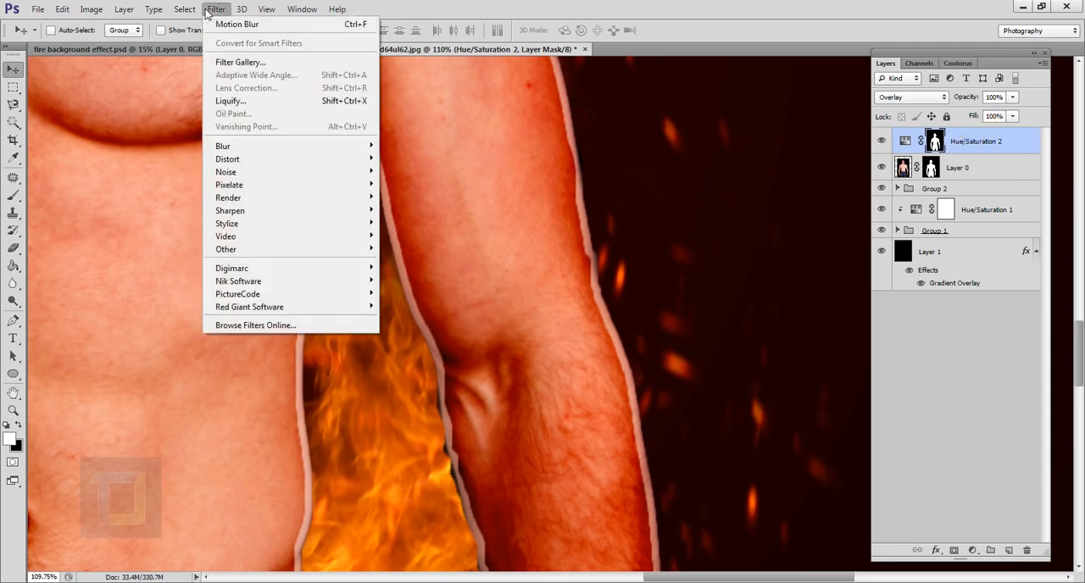
{"action": "mouse_move", "coordinate": [251, 150]}
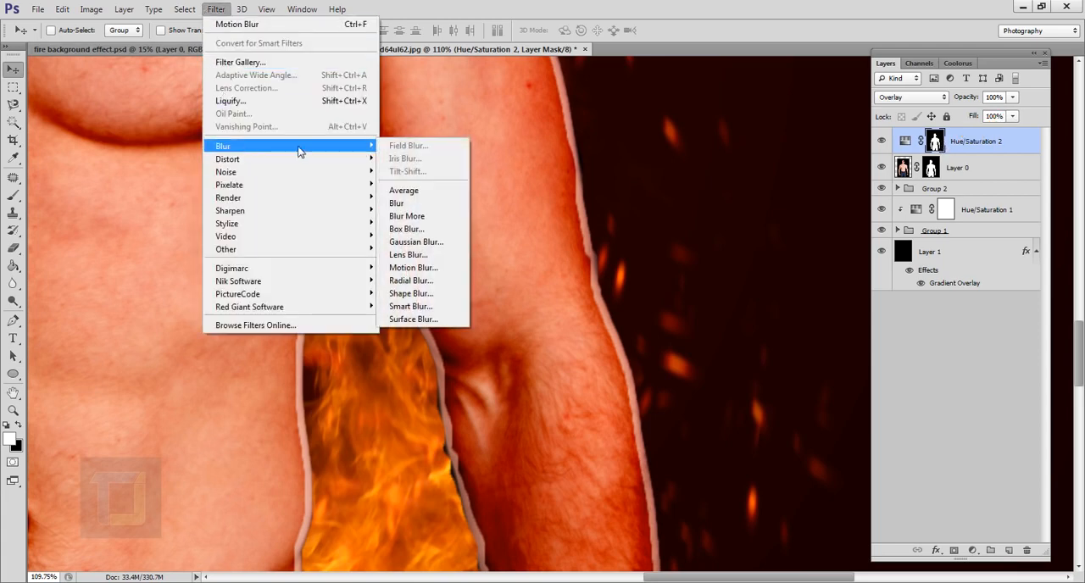
{"action": "left_click", "coordinate": [432, 243]}
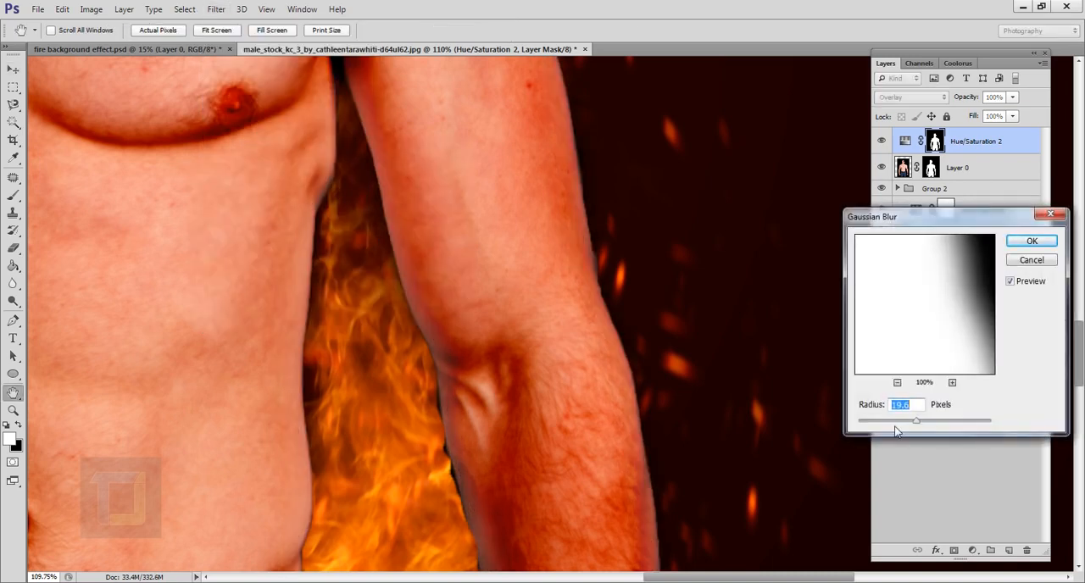
{"action": "left_click", "coordinate": [1010, 282]}
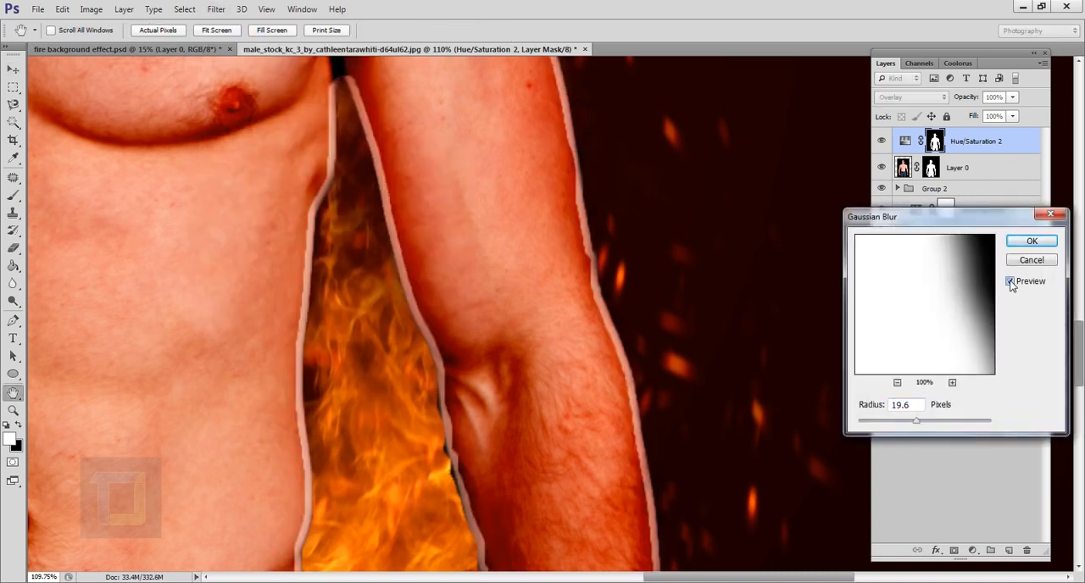
{"action": "left_click", "coordinate": [1010, 282]}
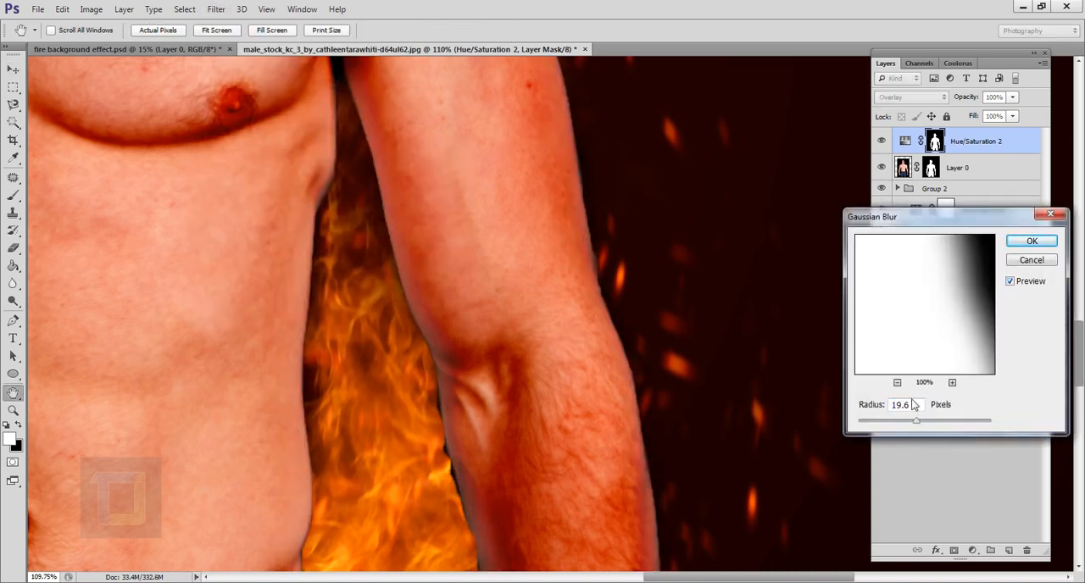
{"action": "left_click_drag", "start_coordinate": [911, 424], "coordinate": [909, 424]}
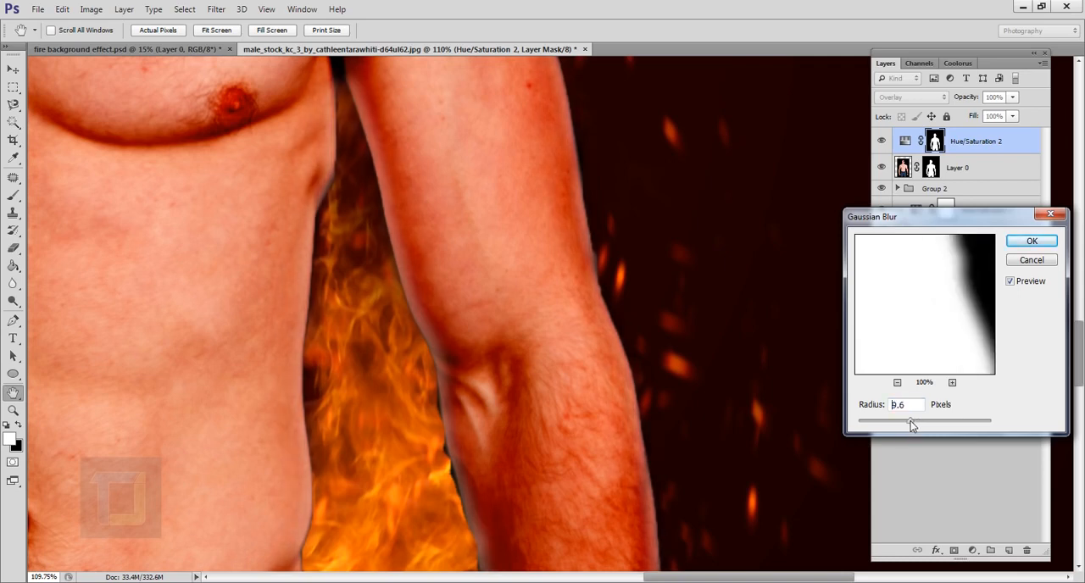
{"action": "left_click_drag", "start_coordinate": [914, 425], "coordinate": [915, 426]}
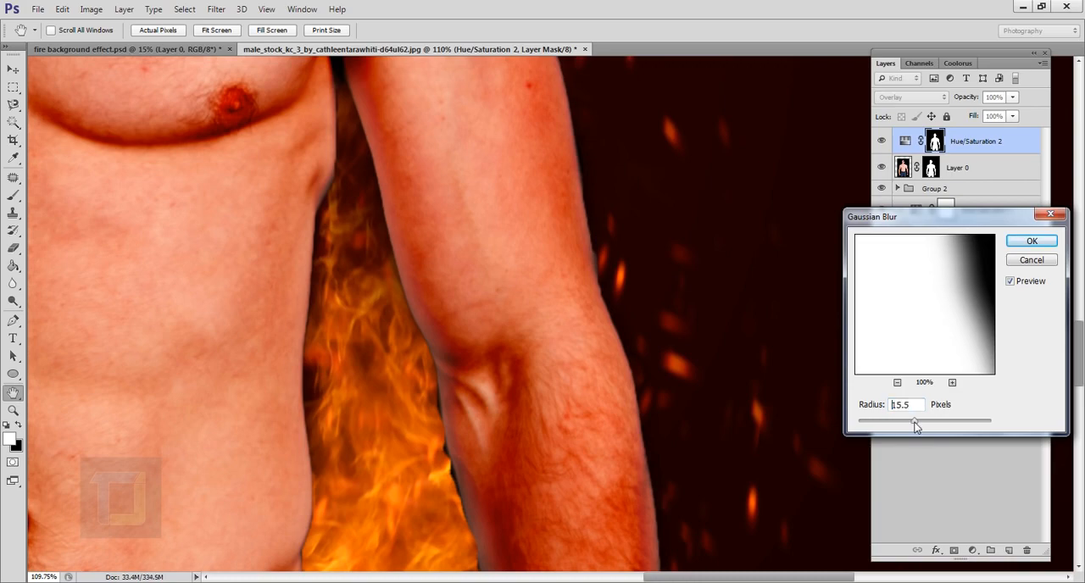
{"action": "left_click", "coordinate": [1032, 243]}
- Compare the whole portrait with the upper Hue/Saturation adjustment hidden and shown
{"action": "key", "text": "ctrl+0"}
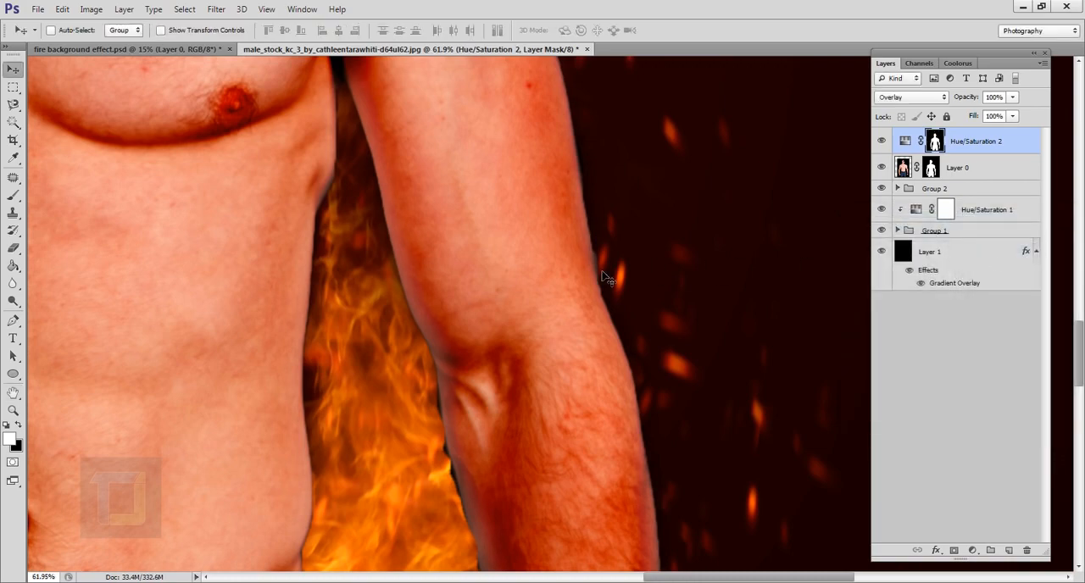
{"action": "scroll", "coordinate": [604, 275], "scroll_direction": "down", "scroll_amount": 1}
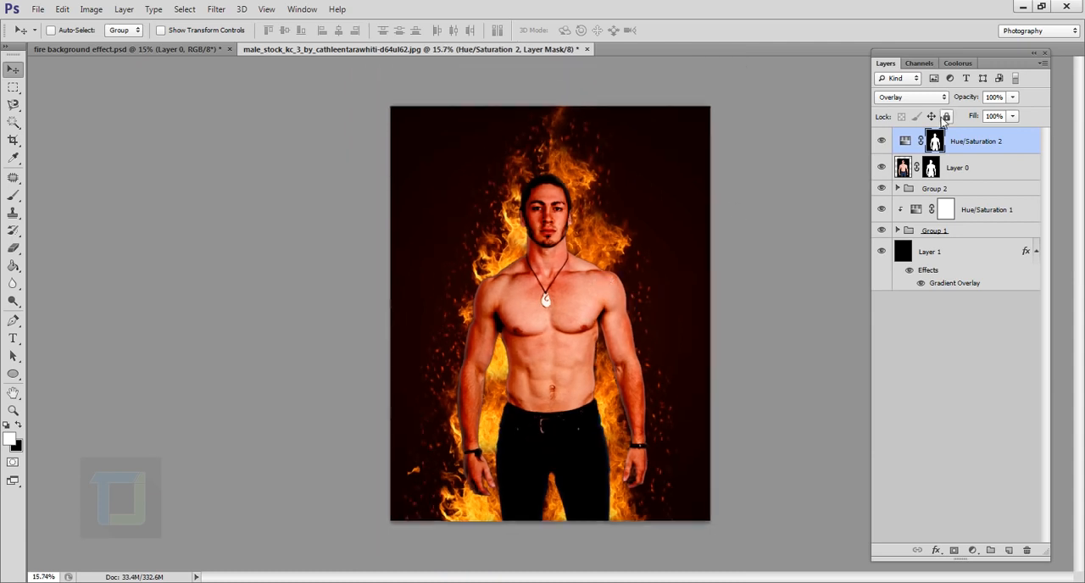
{"action": "left_click", "coordinate": [882, 140]}
{"action": "left_click", "coordinate": [882, 141]}
{"action": "scroll", "coordinate": [749, 275], "scroll_direction": "up", "scroll_amount": 1}
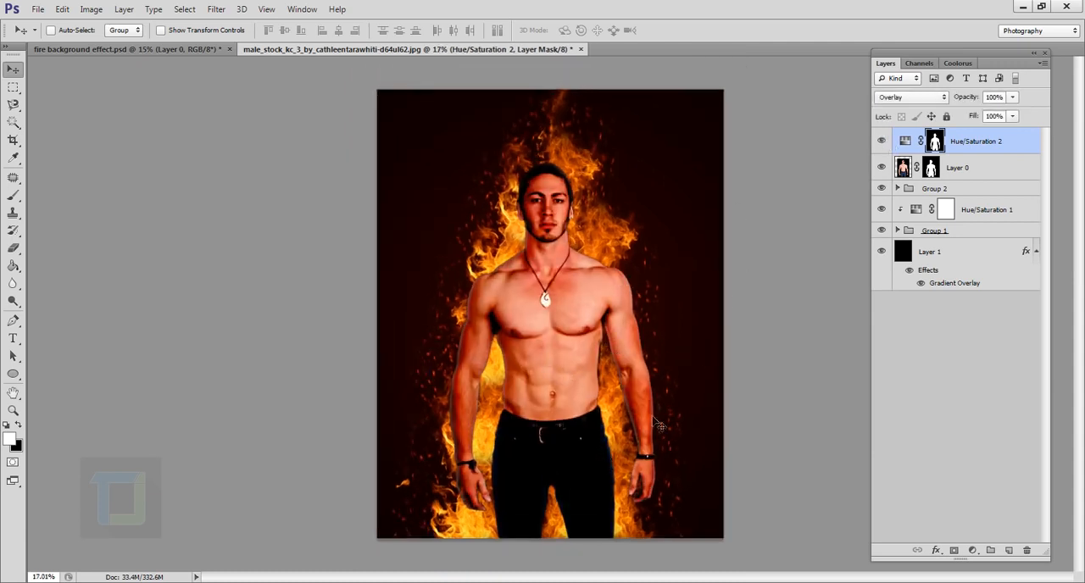
- Enable an Inner Glow layer style on the man's Layer 0
{"action": "left_click", "coordinate": [960, 170]}
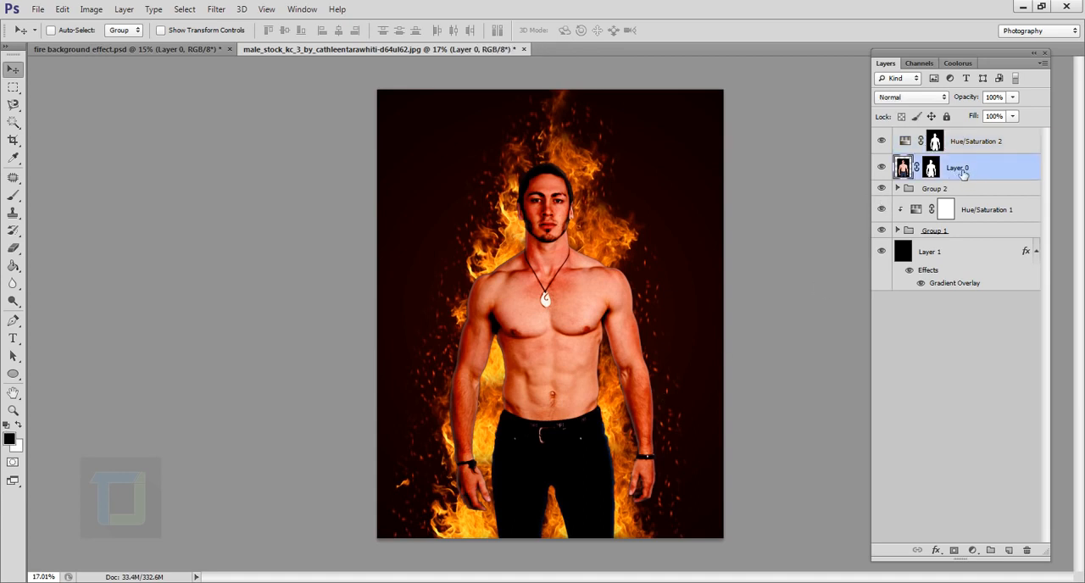
{"action": "left_click", "coordinate": [883, 168]}
{"action": "left_click", "coordinate": [882, 167]}
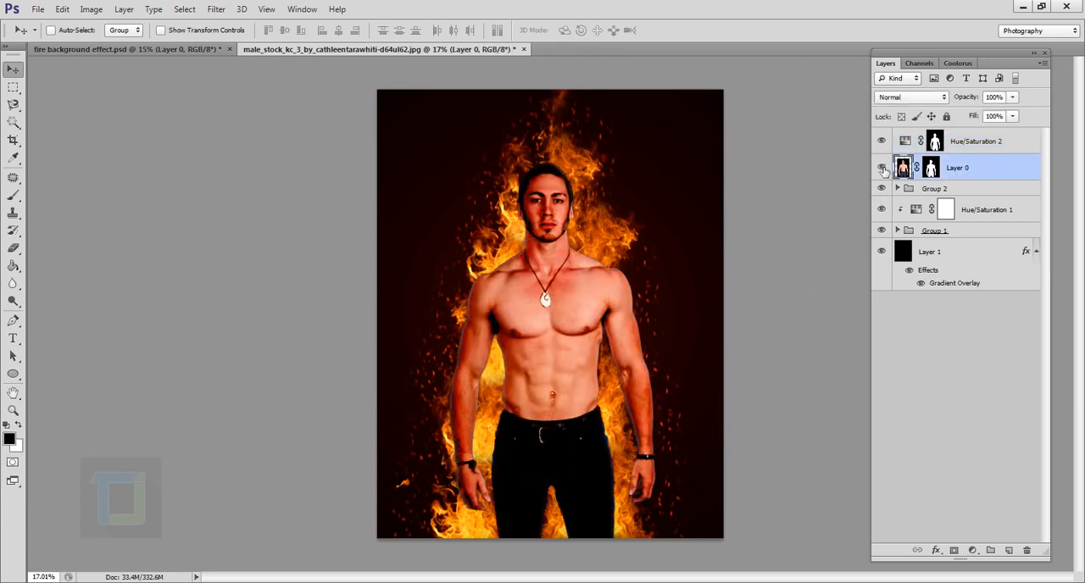
{"action": "double_click", "coordinate": [1019, 170]}
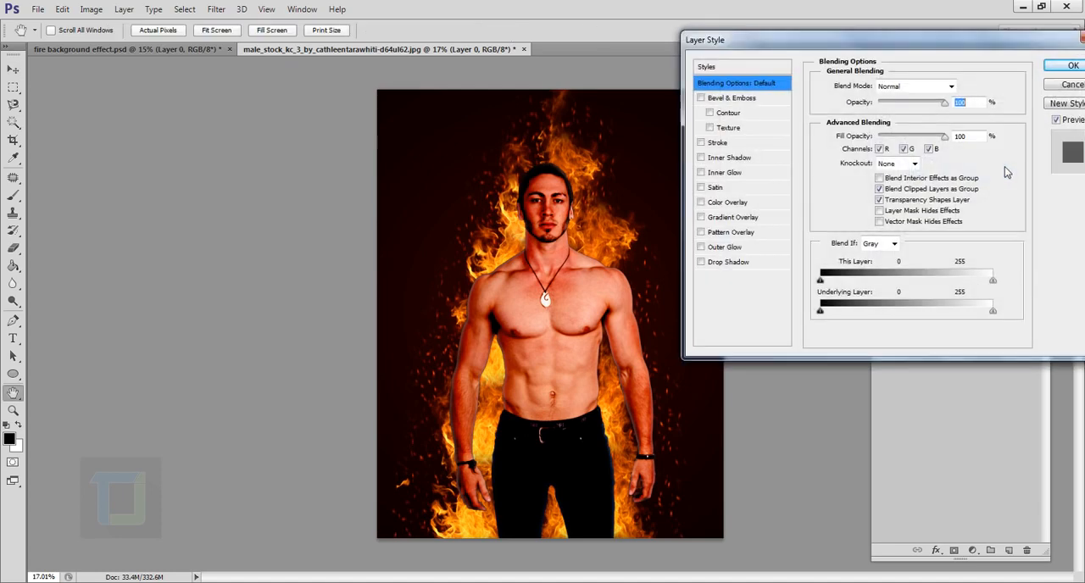
{"action": "left_click", "coordinate": [717, 174]}
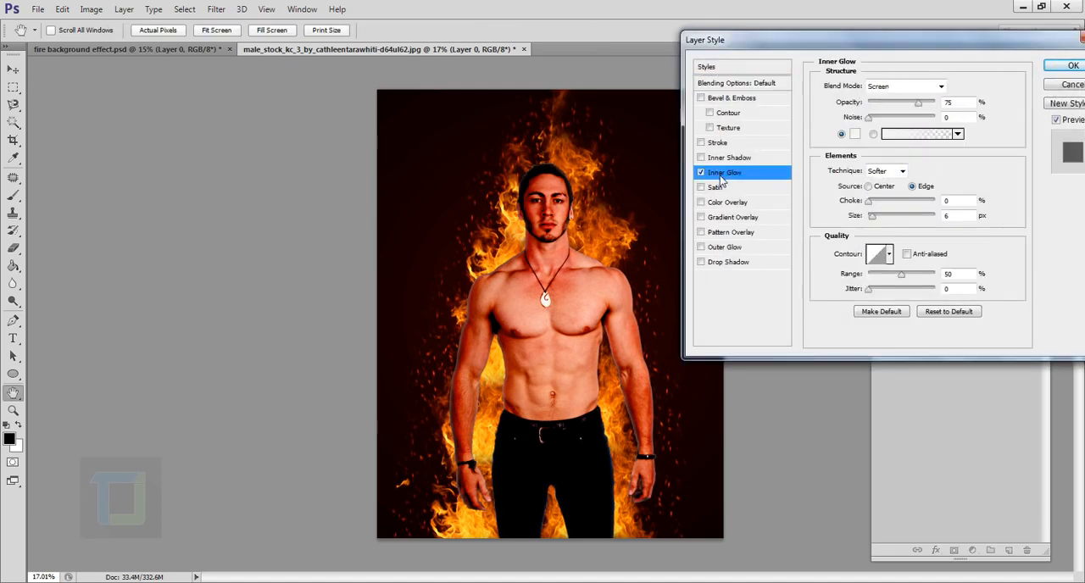
- Set the Inner Glow color to a bright orange matching the flames
{"action": "left_click", "coordinate": [855, 134]}
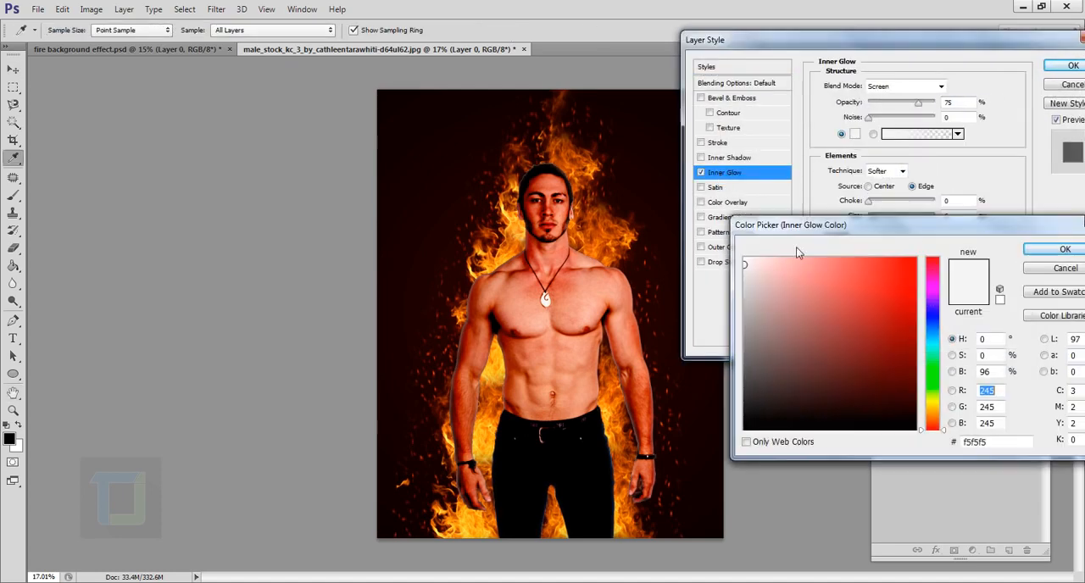
{"action": "left_click_drag", "start_coordinate": [936, 423], "coordinate": [937, 430]}
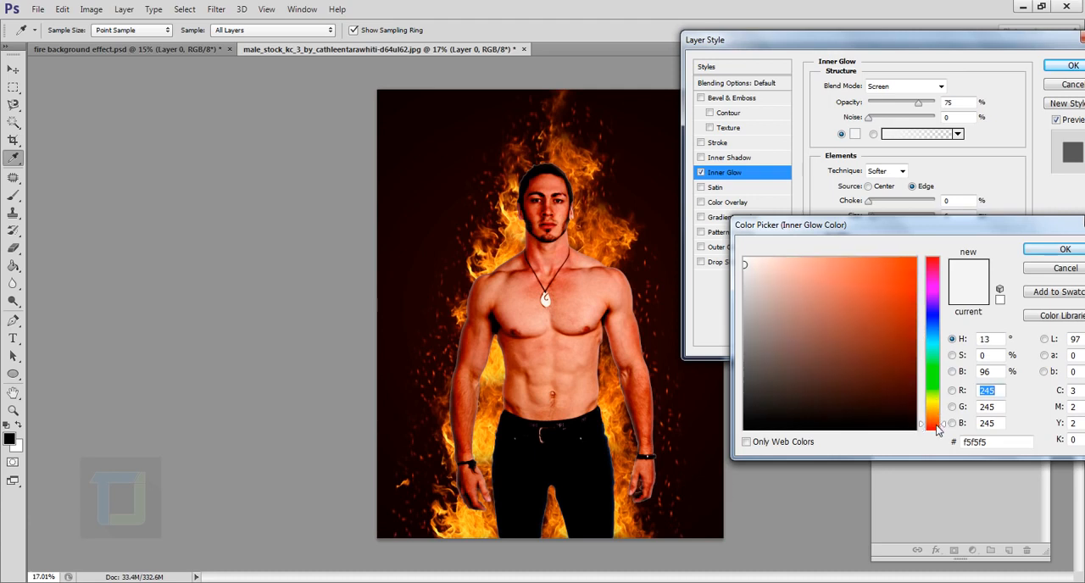
{"action": "left_click_drag", "start_coordinate": [896, 339], "coordinate": [911, 310]}
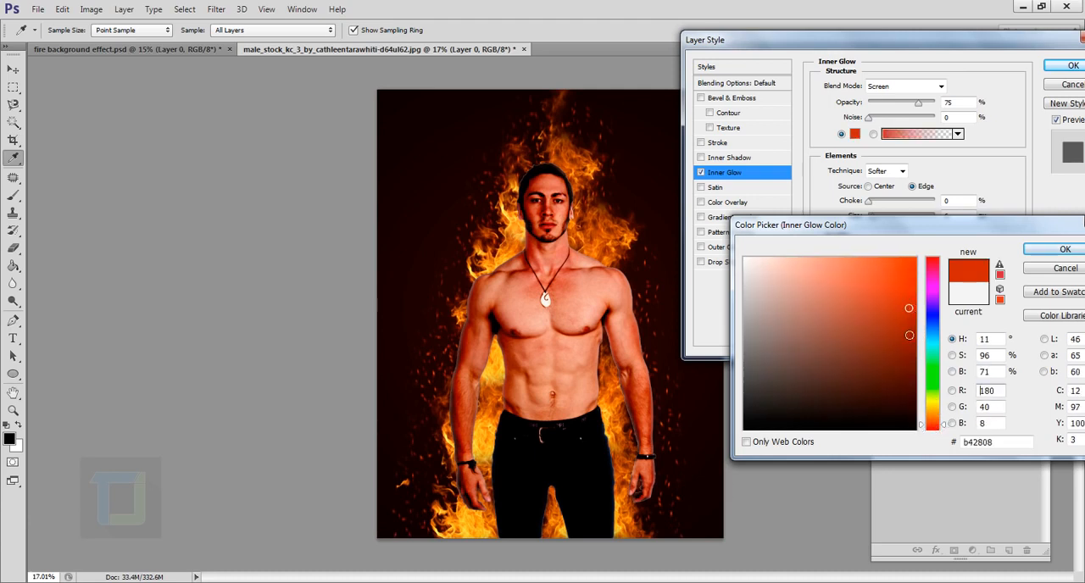
{"action": "left_click_drag", "start_coordinate": [937, 420], "coordinate": [936, 413]}
{"action": "left_click", "coordinate": [906, 290]}
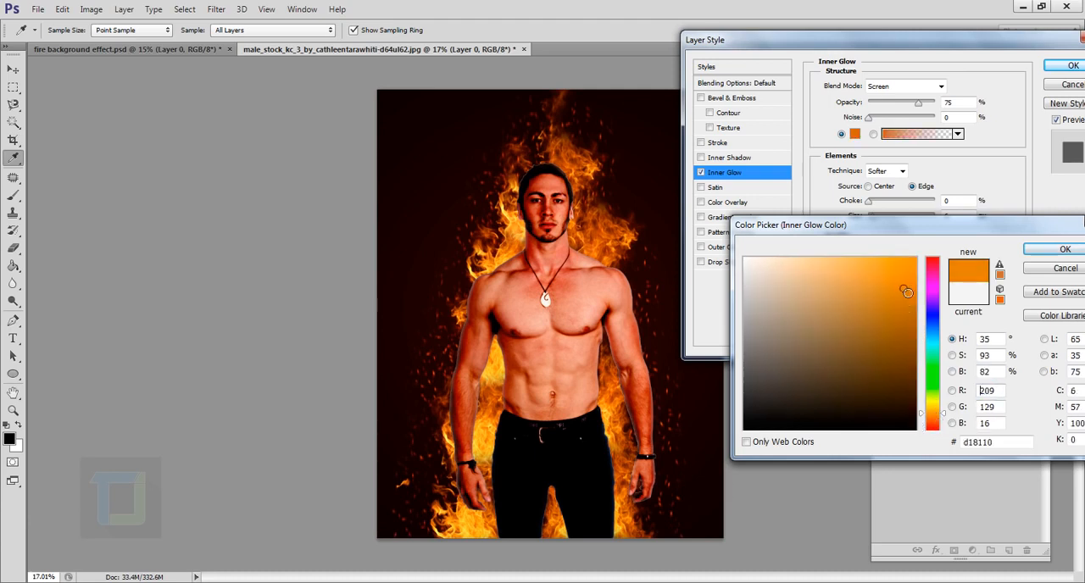
{"action": "left_click", "coordinate": [1064, 249]}
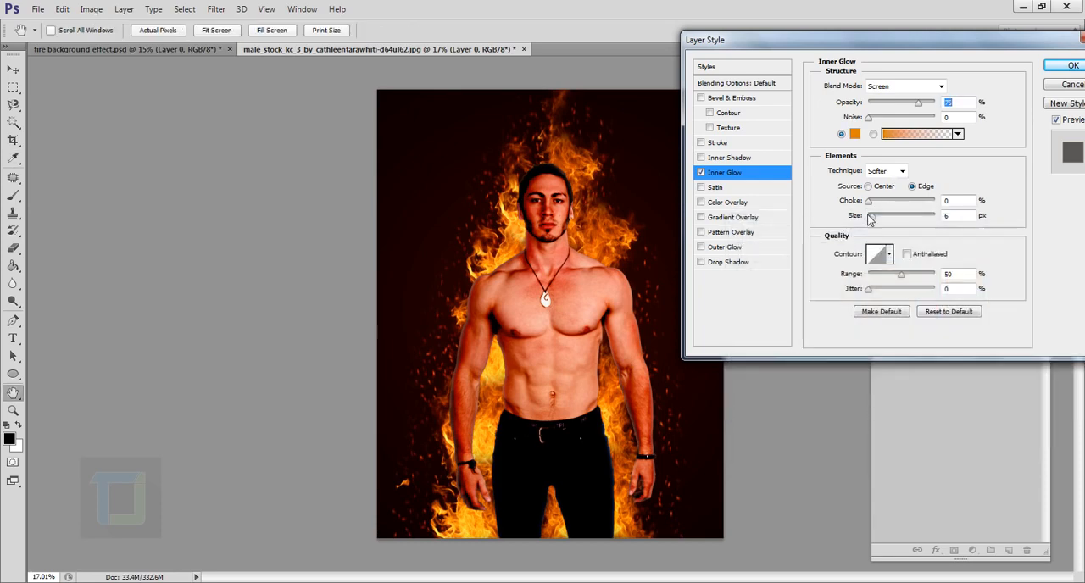
- Give the man's Inner Glow a size of 81 px and an opacity of 77%, and apply the layer style
{"action": "left_click_drag", "start_coordinate": [872, 218], "coordinate": [894, 219]}
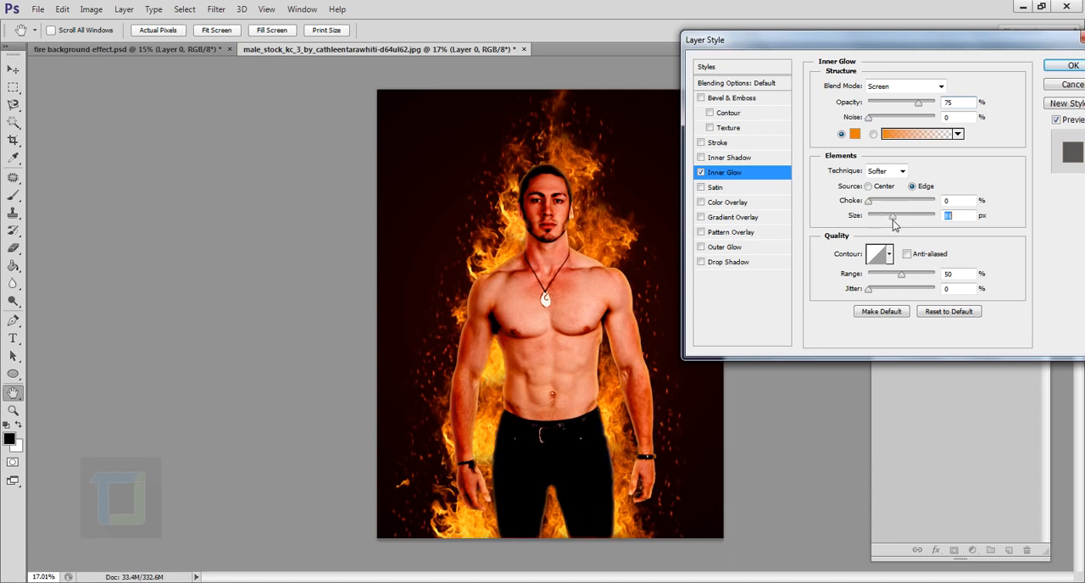
{"action": "mouse_move", "coordinate": [918, 103]}
{"action": "left_mouse_down"}
{"action": "mouse_move", "coordinate": [936, 102]}
{"action": "mouse_move", "coordinate": [920, 114]}
{"action": "left_mouse_up"}
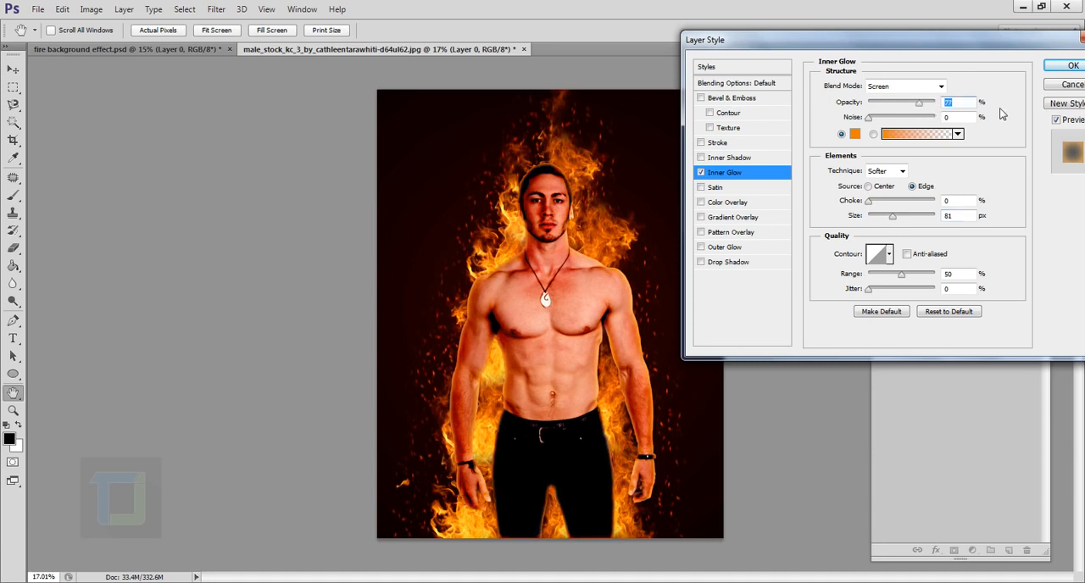
{"action": "left_click", "coordinate": [1059, 67]}
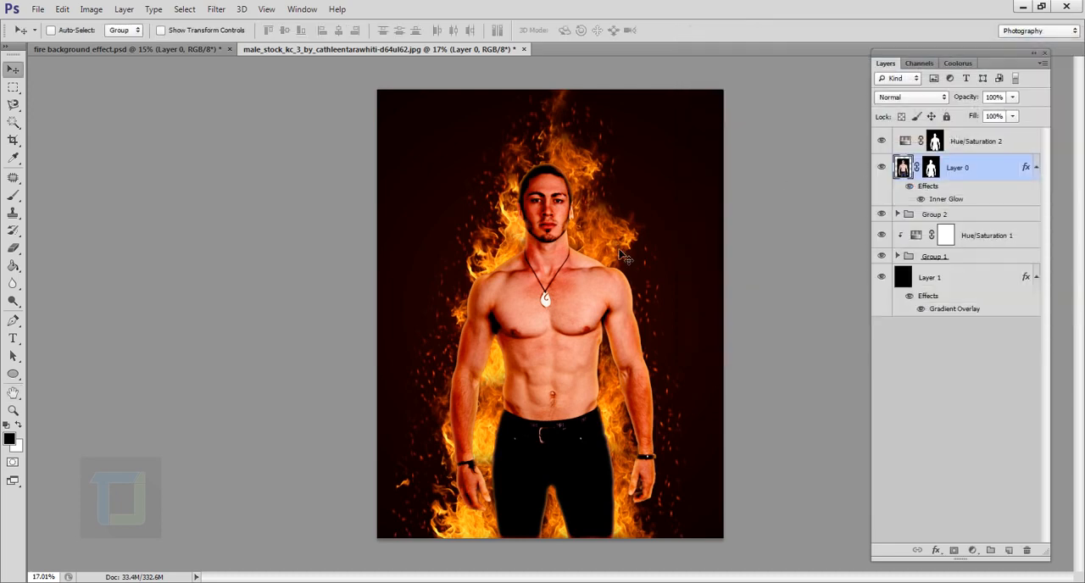
- Convert the Inner Glow effect on Layer 0 into a separate layer and compare the image with it hidden and shown
{"action": "scroll", "coordinate": [598, 253], "scroll_direction": "up", "scroll_amount": 5}
{"action": "left_click_drag", "start_coordinate": [513, 148], "coordinate": [528, 371]}
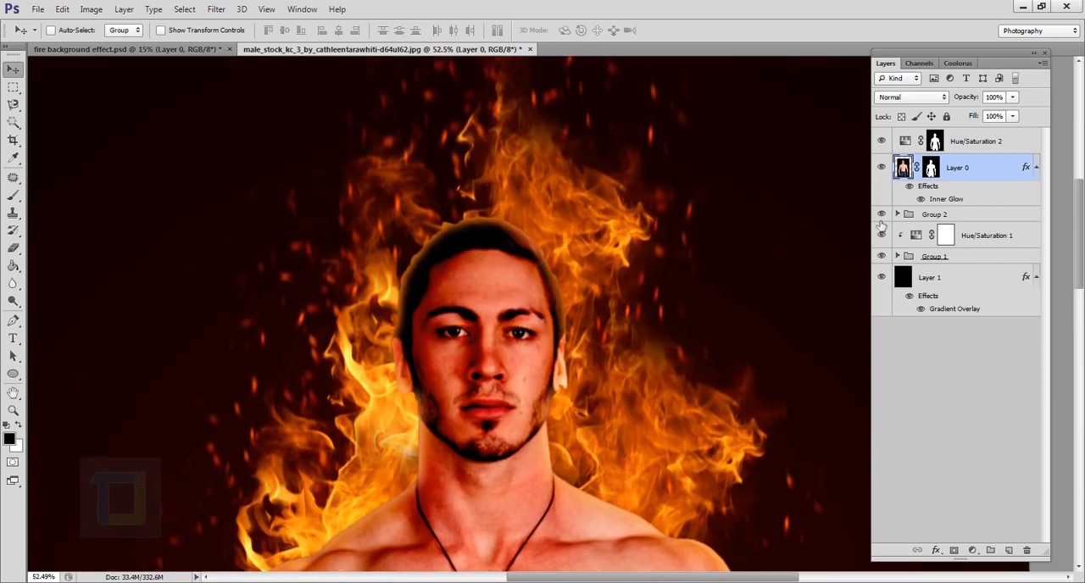
{"action": "right_click", "coordinate": [1028, 171]}
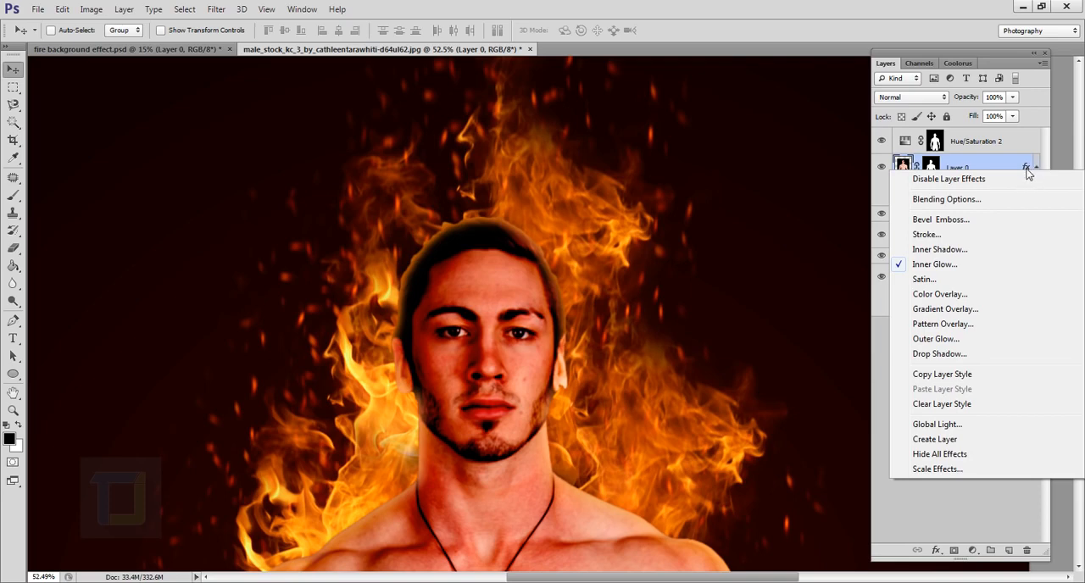
{"action": "left_click", "coordinate": [949, 439]}
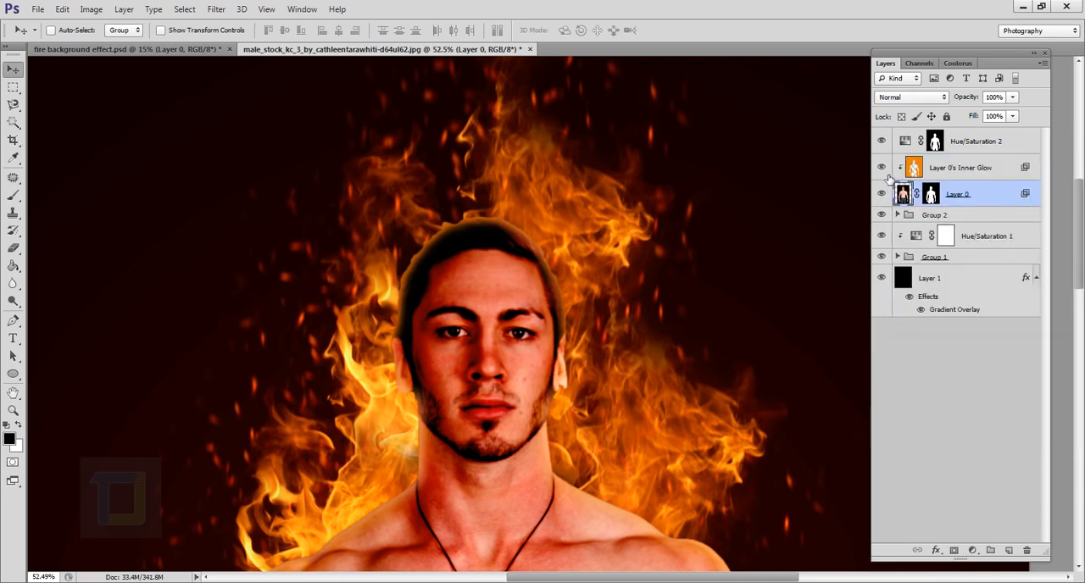
{"action": "left_click", "coordinate": [882, 168]}
{"action": "left_click", "coordinate": [882, 167]}
- Erase the orange glow around the man's head and neck on the separated Inner Glow layer, and compare with the layer hidden and shown
{"action": "left_click", "coordinate": [985, 169]}
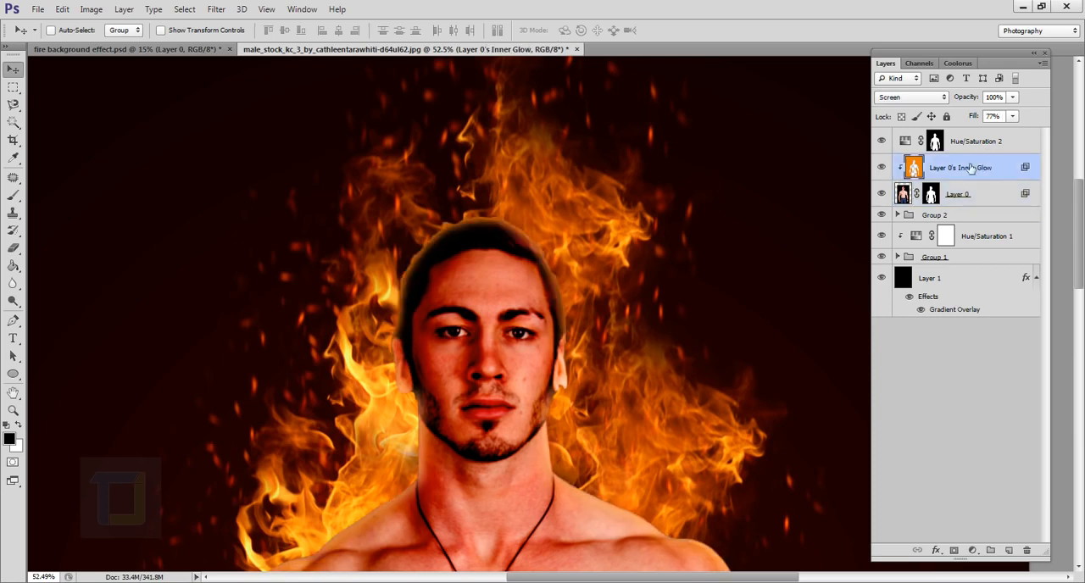
{"action": "left_click", "coordinate": [882, 167]}
{"action": "left_click", "coordinate": [882, 168]}
{"action": "left_click", "coordinate": [13, 247]}
{"action": "mouse_move", "coordinate": [407, 332]}
{"action": "left_mouse_down"}
{"action": "mouse_move", "coordinate": [566, 360]}
{"action": "mouse_move", "coordinate": [575, 430]}
{"action": "mouse_move", "coordinate": [453, 450]}
{"action": "mouse_move", "coordinate": [550, 471]}
{"action": "left_mouse_up"}
{"action": "scroll", "coordinate": [546, 466], "scroll_direction": "down", "scroll_amount": 5}
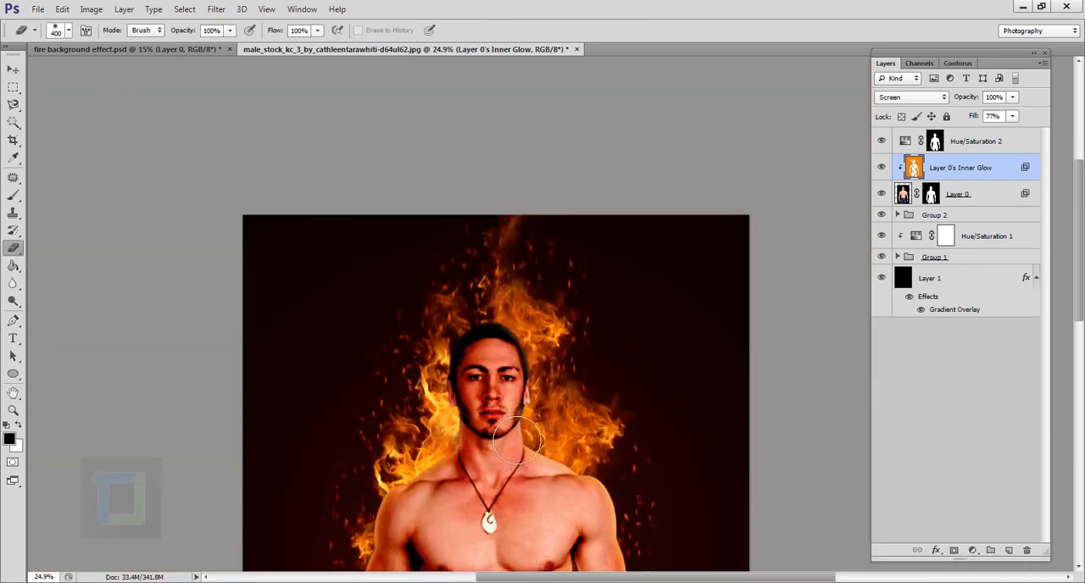
{"action": "scroll", "coordinate": [533, 445], "scroll_direction": "up", "scroll_amount": 2}
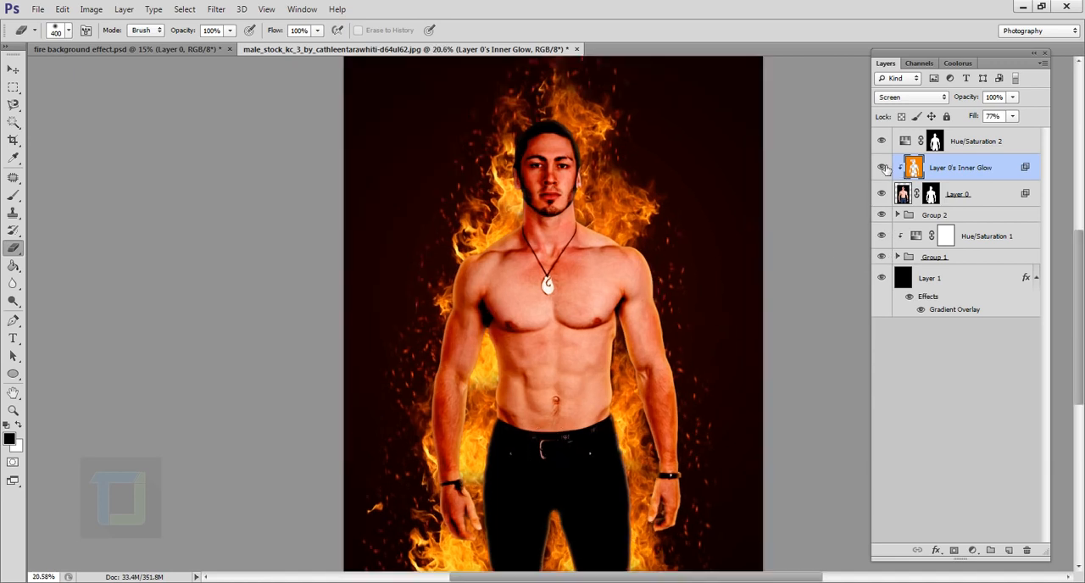
{"action": "left_click", "coordinate": [882, 167]}
{"action": "left_click", "coordinate": [882, 167]}
{"action": "scroll", "coordinate": [579, 355], "scroll_direction": "down", "scroll_amount": 1}
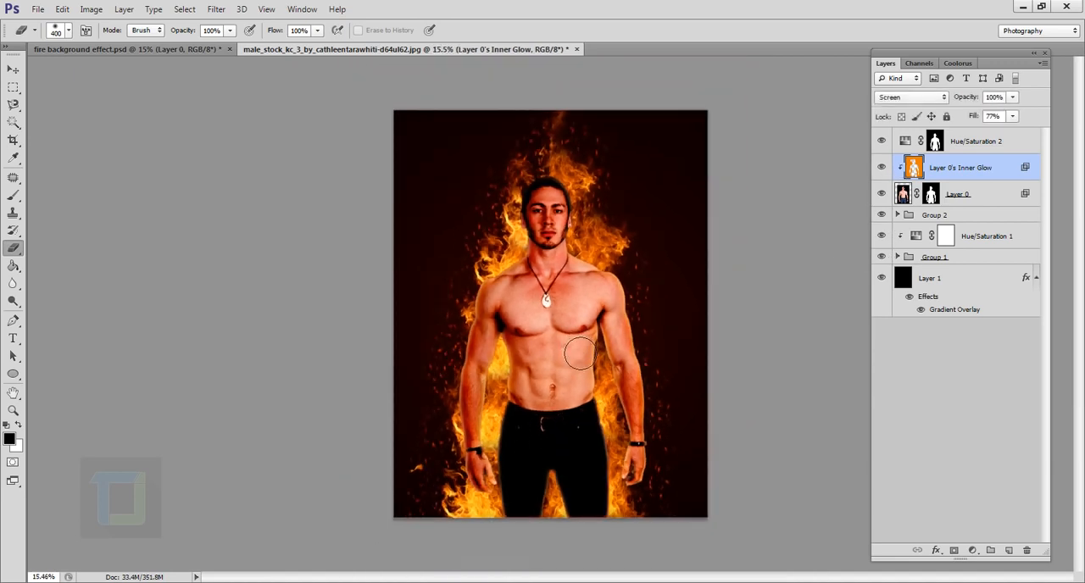
- Make the Hue/Saturation 2 adjustment a clipping mask on the man's layers
{"action": "left_click", "coordinate": [977, 142]}
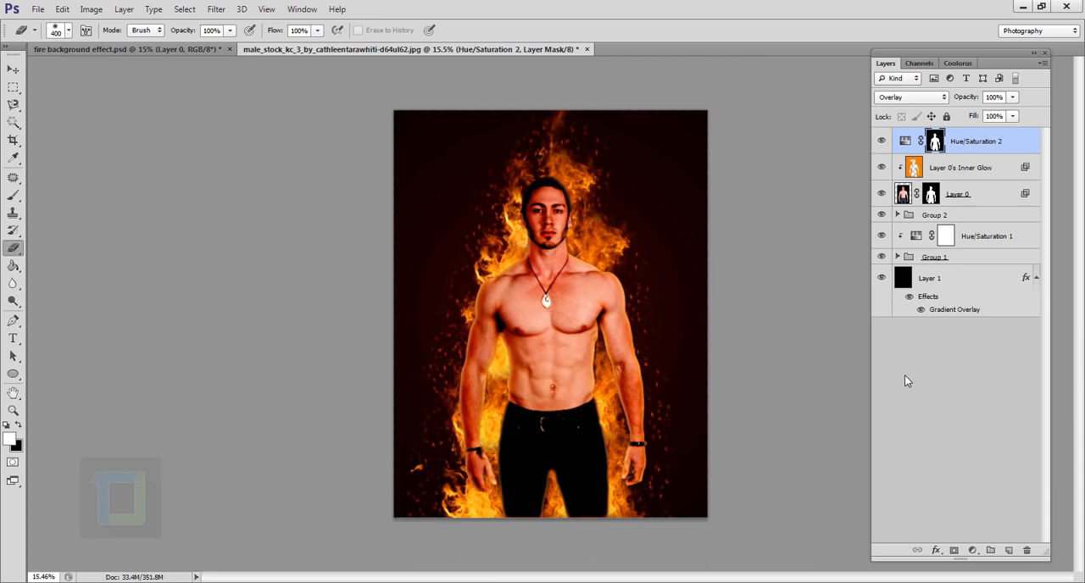
{"action": "right_click", "coordinate": [996, 145]}
{"action": "left_click", "coordinate": [855, 229]}
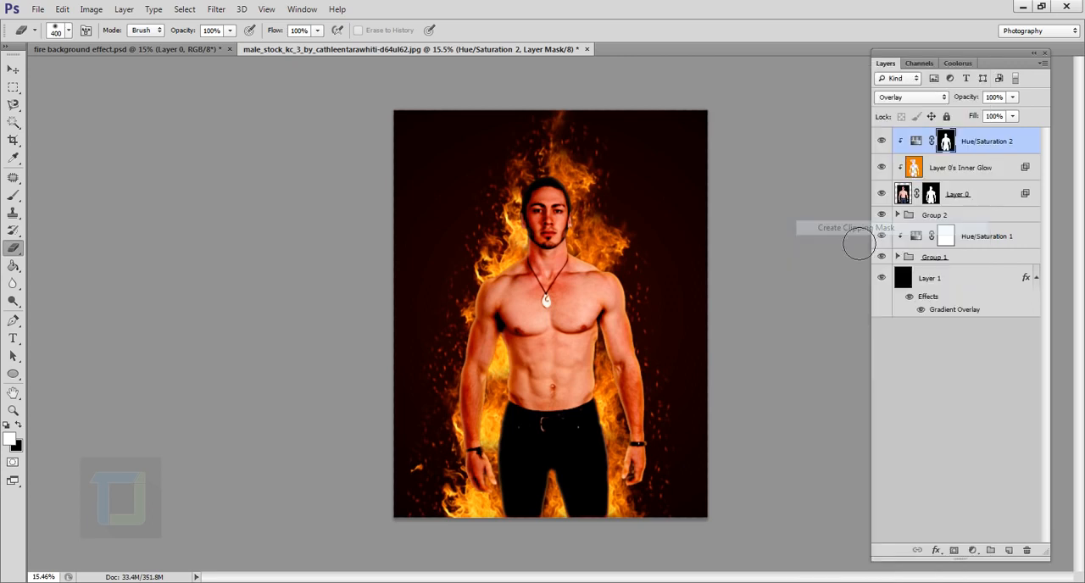
{"action": "mouse_move", "coordinate": [882, 170]}
{"action": "left_mouse_down"}
{"action": "mouse_move", "coordinate": [887, 150]}
{"action": "mouse_move", "coordinate": [884, 168]}
{"action": "left_mouse_up"}
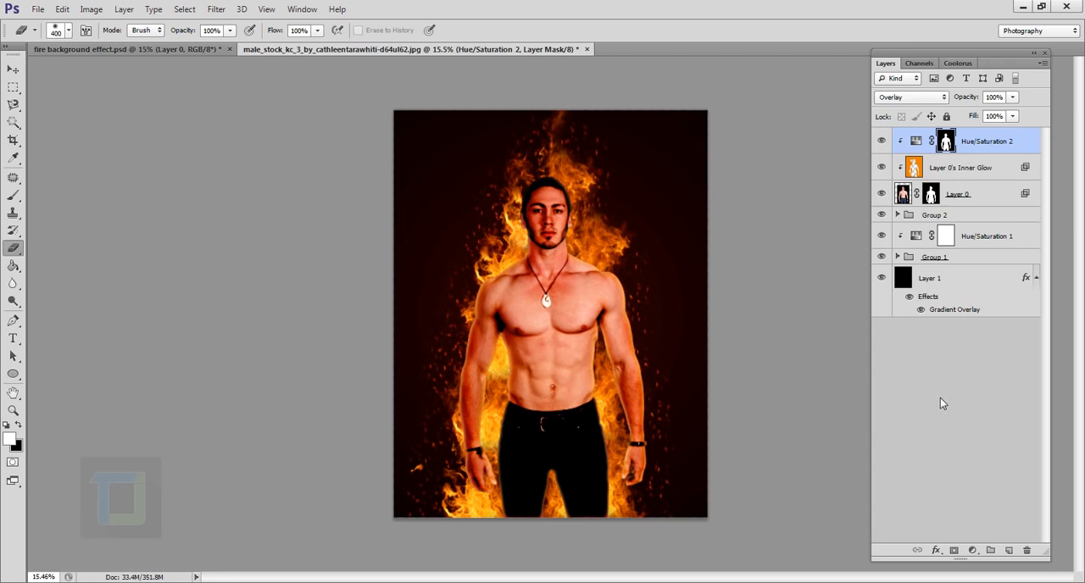
- Add a Color Balance adjustment above Hue/Saturation 2 and clip it to the man's layers
{"action": "left_click", "coordinate": [974, 552]}
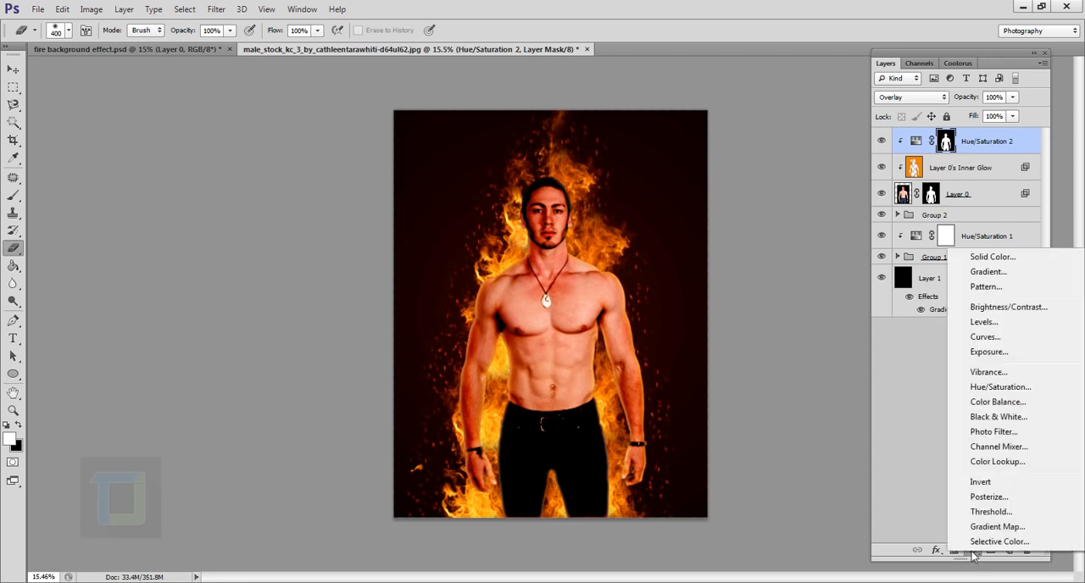
{"action": "left_click", "coordinate": [997, 404]}
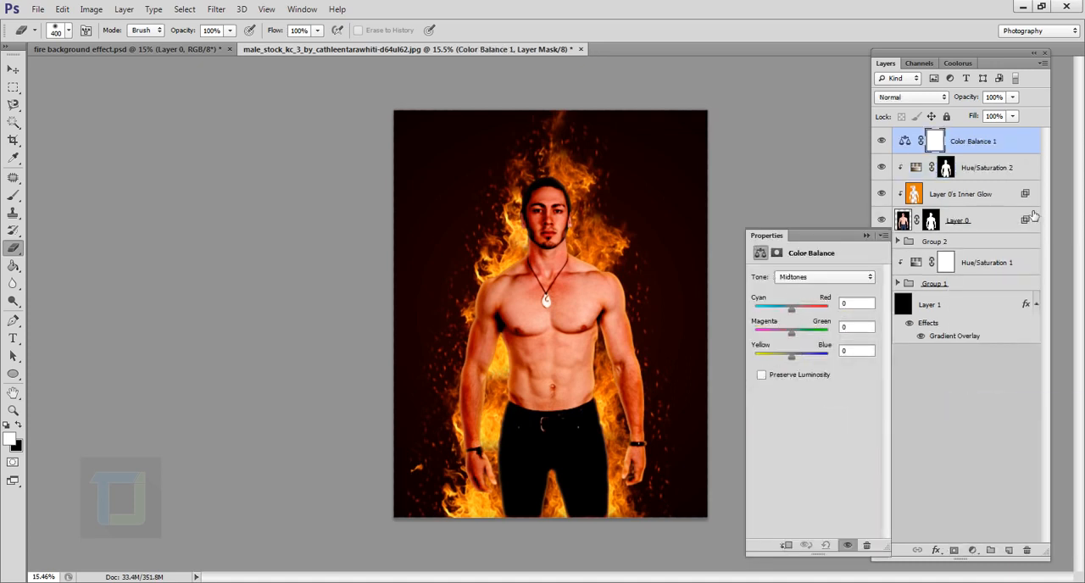
{"action": "right_click", "coordinate": [998, 142]}
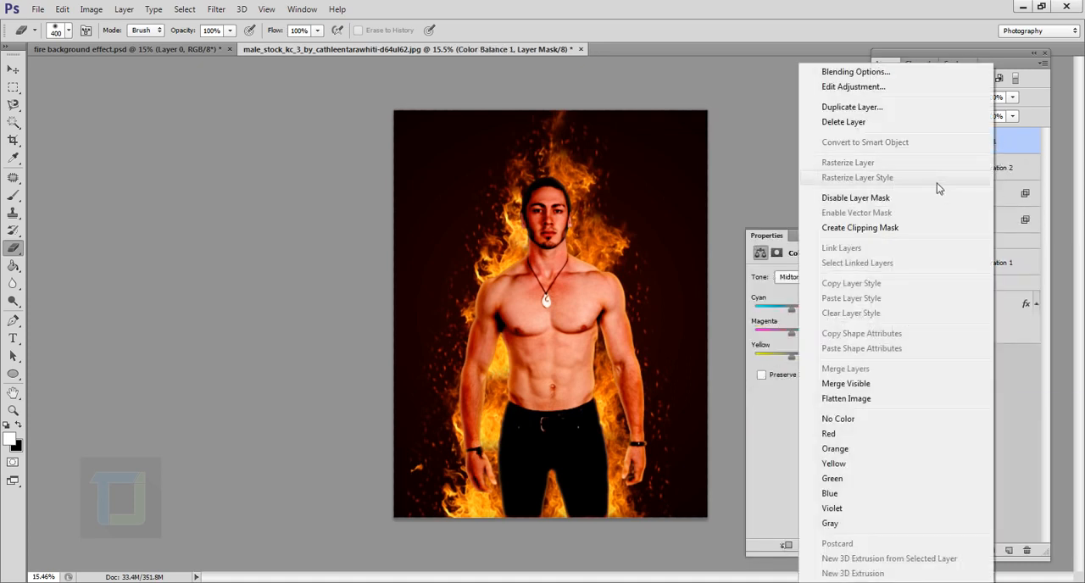
{"action": "left_click", "coordinate": [852, 232]}
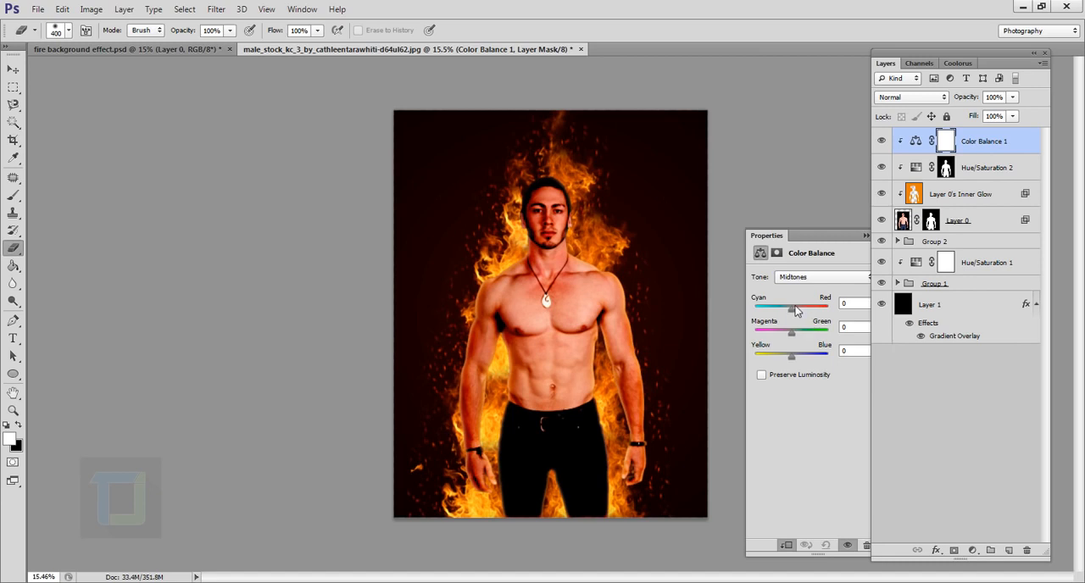
- Shift the Color Balance midtones to +43 red and the highlights to -24 toward yellow
{"action": "left_click_drag", "start_coordinate": [793, 310], "coordinate": [808, 312]}
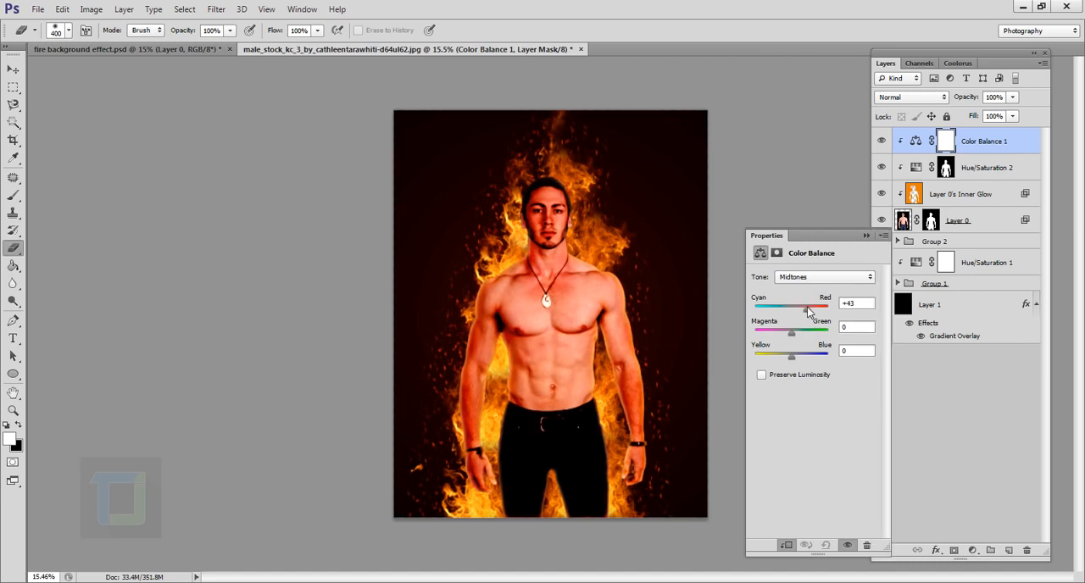
{"action": "left_click", "coordinate": [808, 278]}
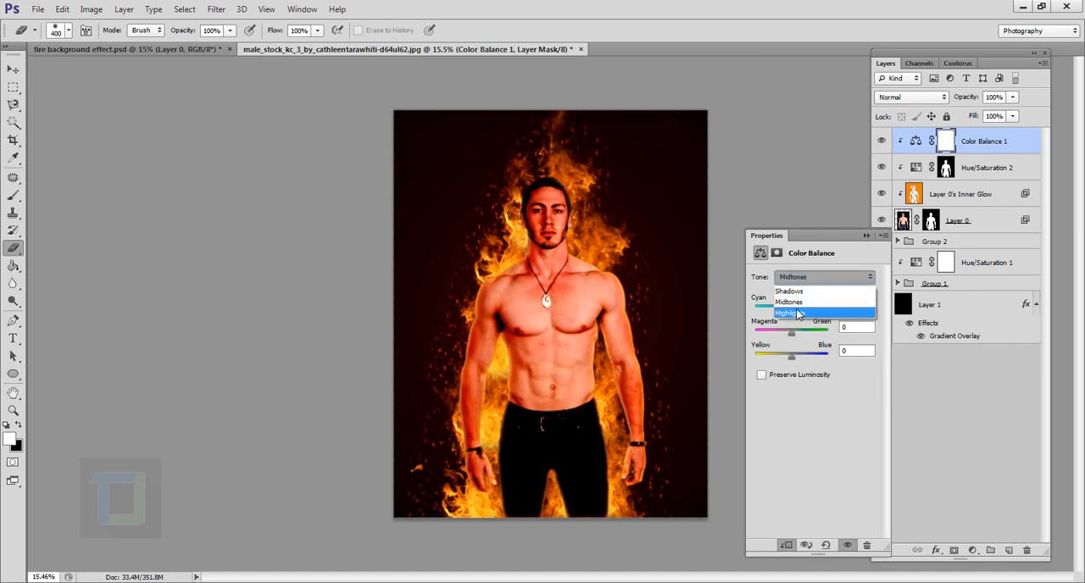
{"action": "left_click", "coordinate": [797, 314]}
{"action": "left_click_drag", "start_coordinate": [791, 354], "coordinate": [782, 359]}
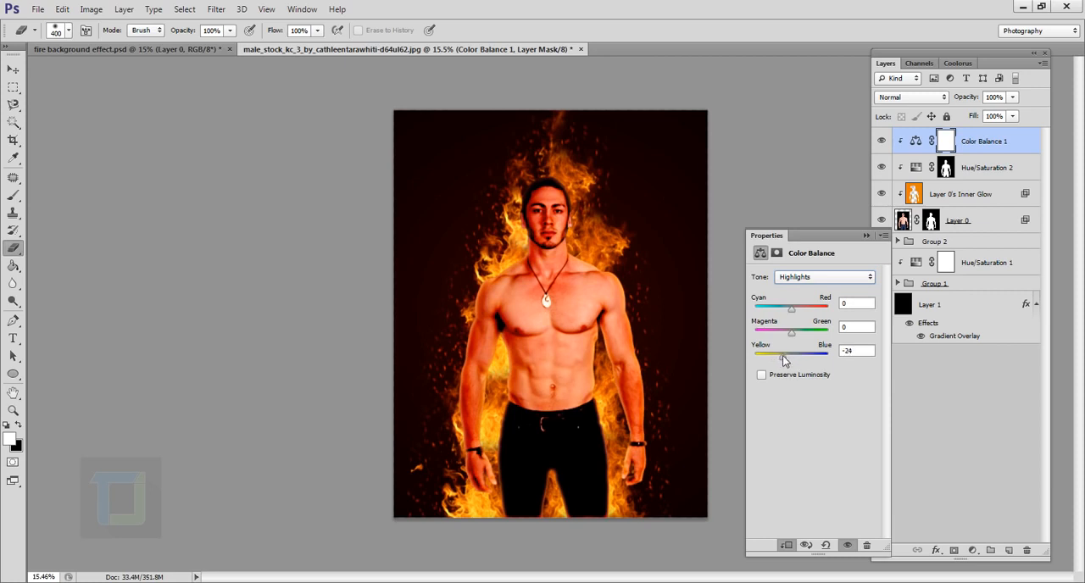
{"action": "left_click", "coordinate": [865, 236]}
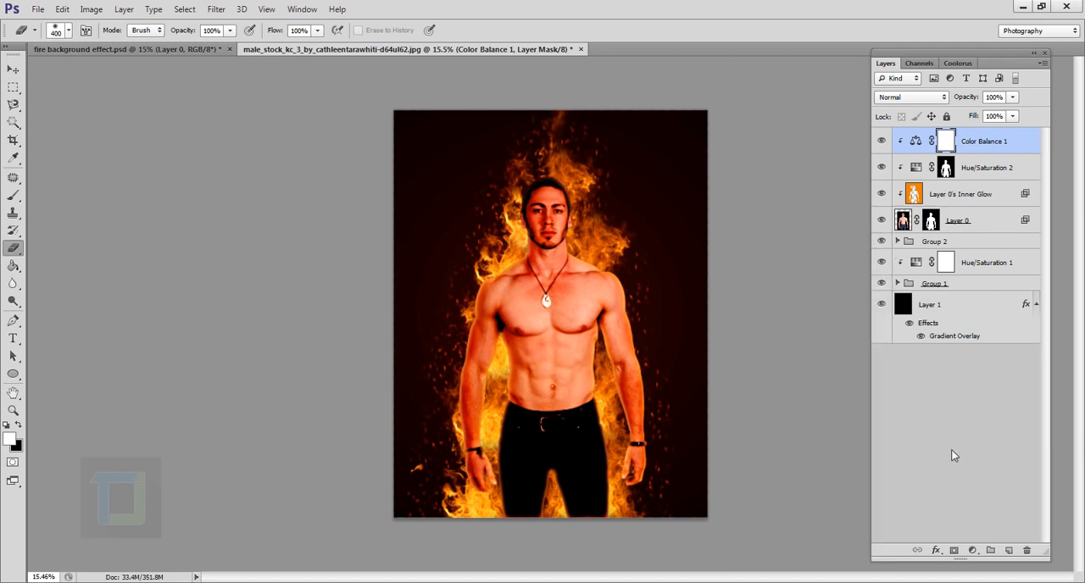
- Add a Solid Color fill layer in orange #d17b0b above the Color Balance adjustment
{"action": "left_click", "coordinate": [972, 551]}
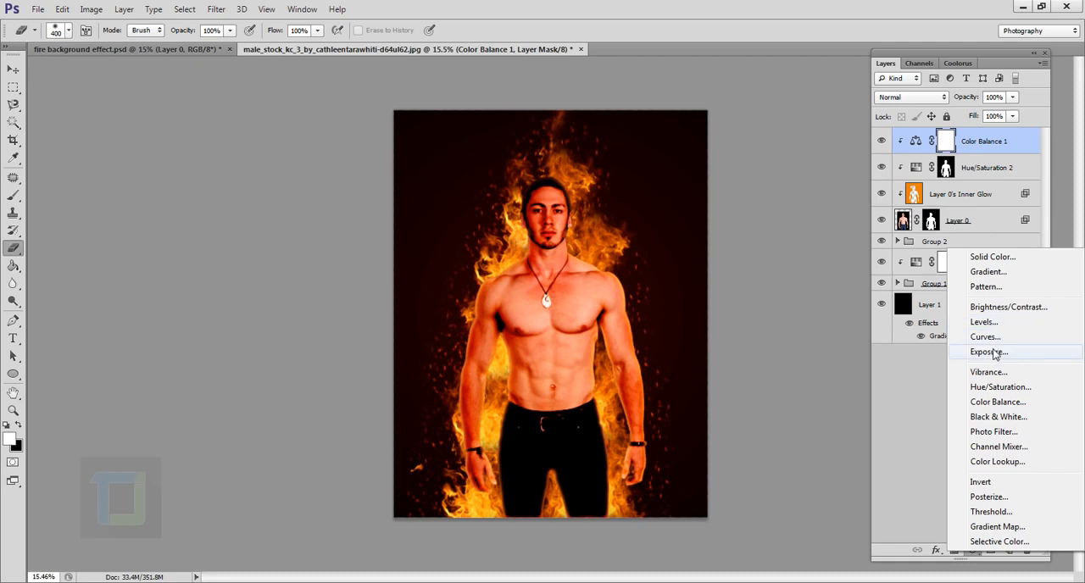
{"action": "left_click", "coordinate": [992, 256]}
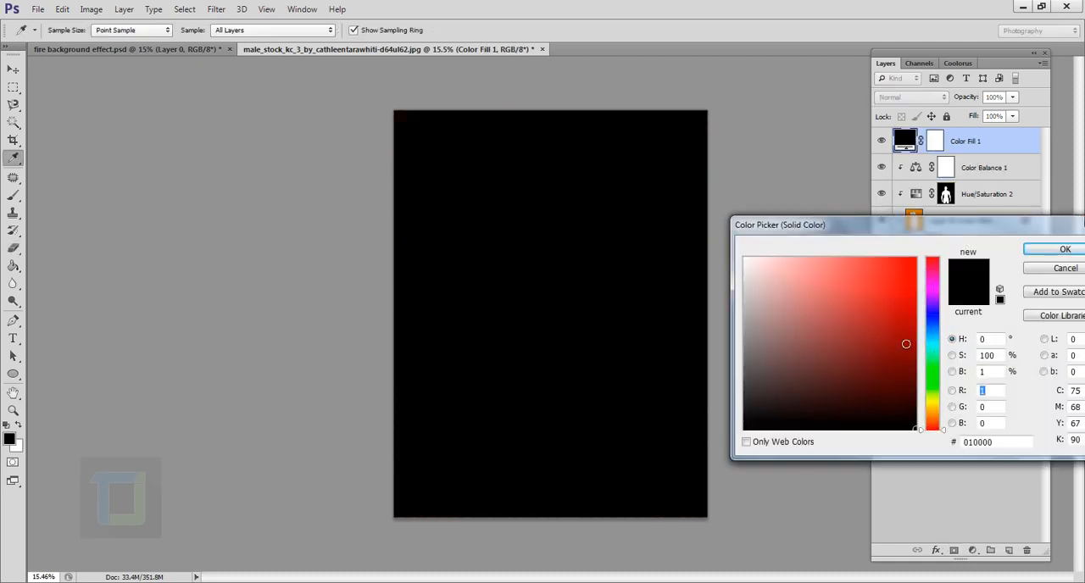
{"action": "left_click_drag", "start_coordinate": [929, 419], "coordinate": [933, 416]}
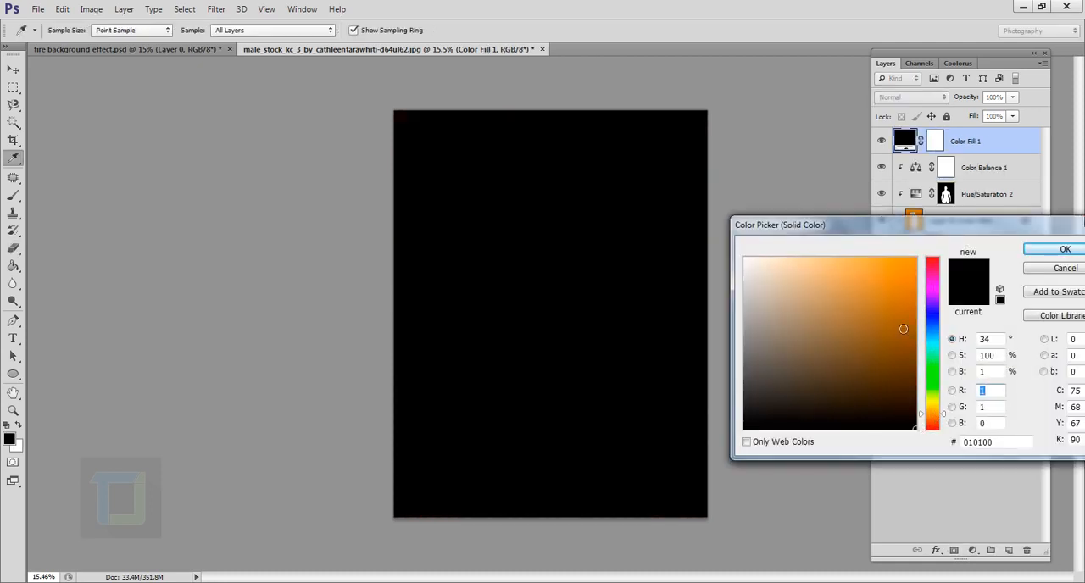
{"action": "left_click_drag", "start_coordinate": [903, 328], "coordinate": [906, 288]}
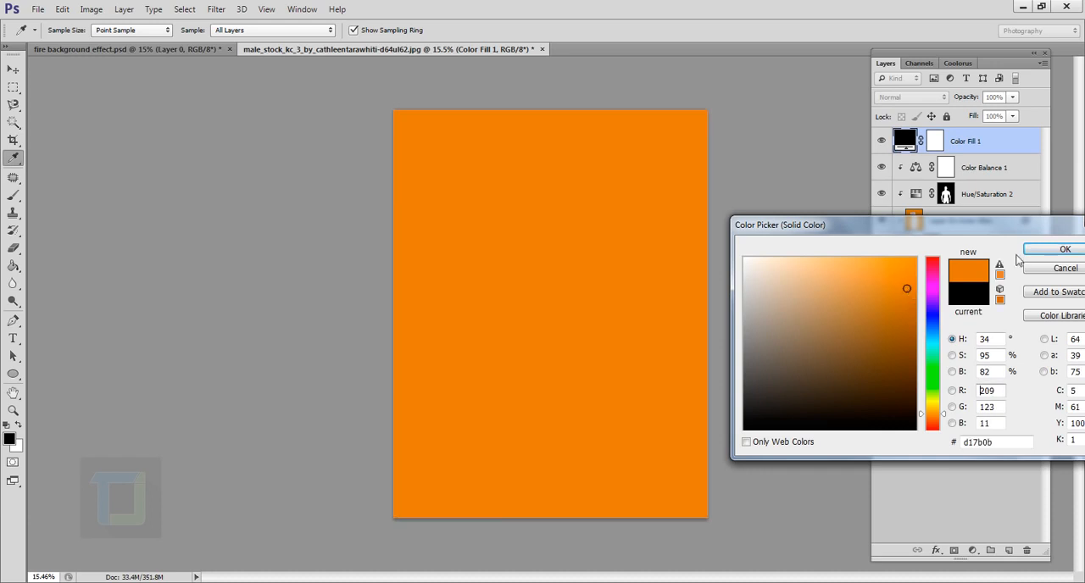
{"action": "left_click", "coordinate": [1064, 249]}
- Blend the orange fill layer as Soft Light at 30% opacity and clip it to the man's layers
{"action": "left_click", "coordinate": [909, 97]}
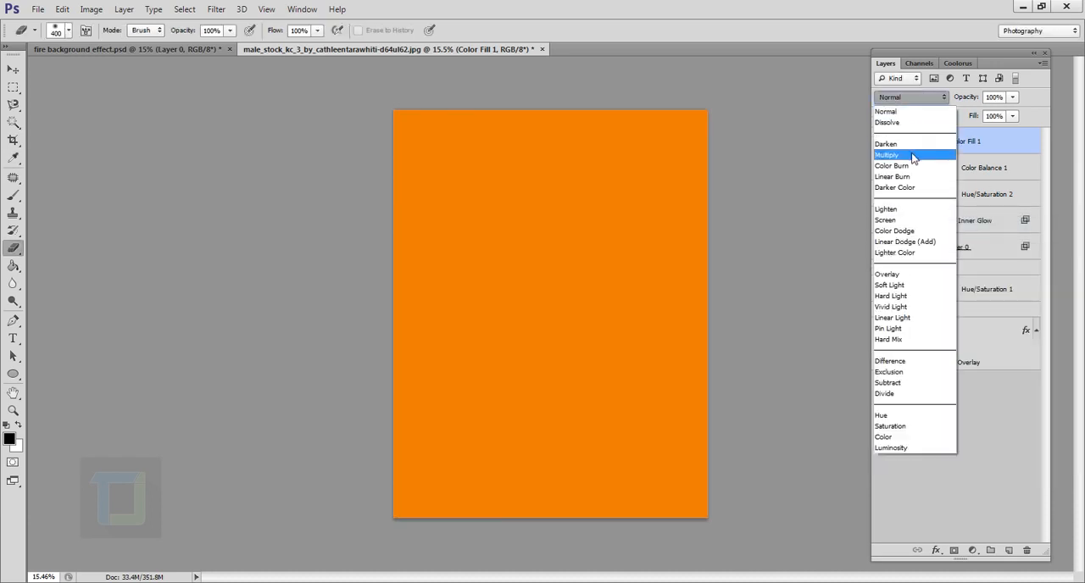
{"action": "left_click", "coordinate": [902, 287]}
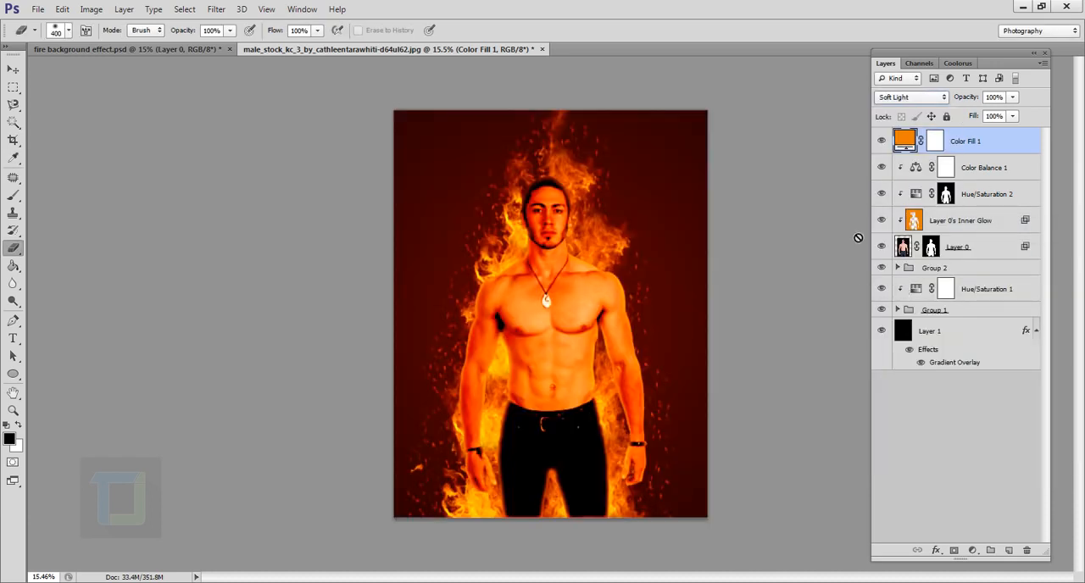
{"action": "left_click", "coordinate": [1012, 98]}
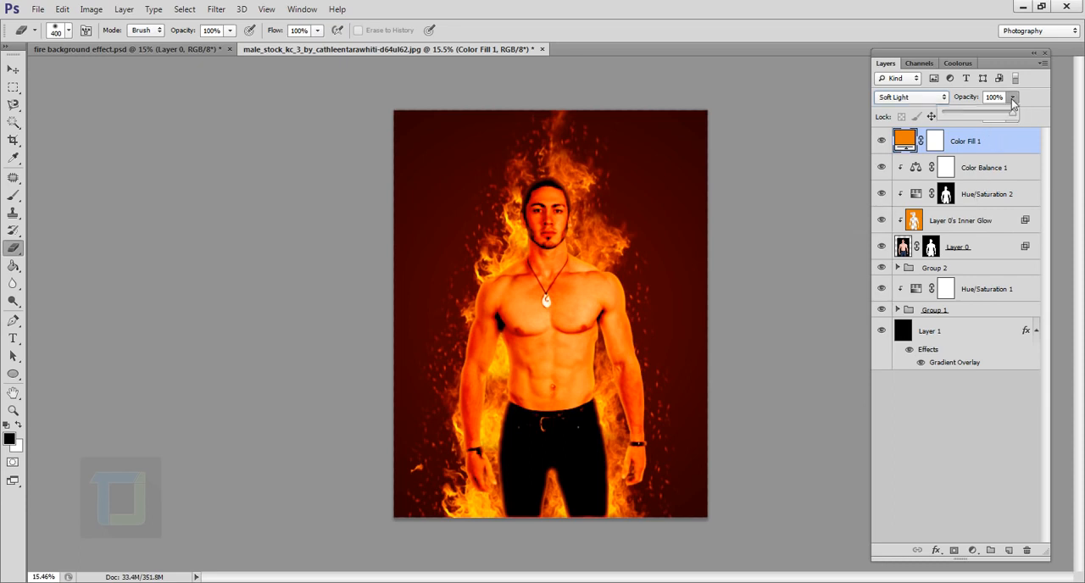
{"action": "mouse_move", "coordinate": [969, 114]}
{"action": "left_mouse_down"}
{"action": "mouse_move", "coordinate": [944, 113]}
{"action": "mouse_move", "coordinate": [966, 118]}
{"action": "left_mouse_up"}
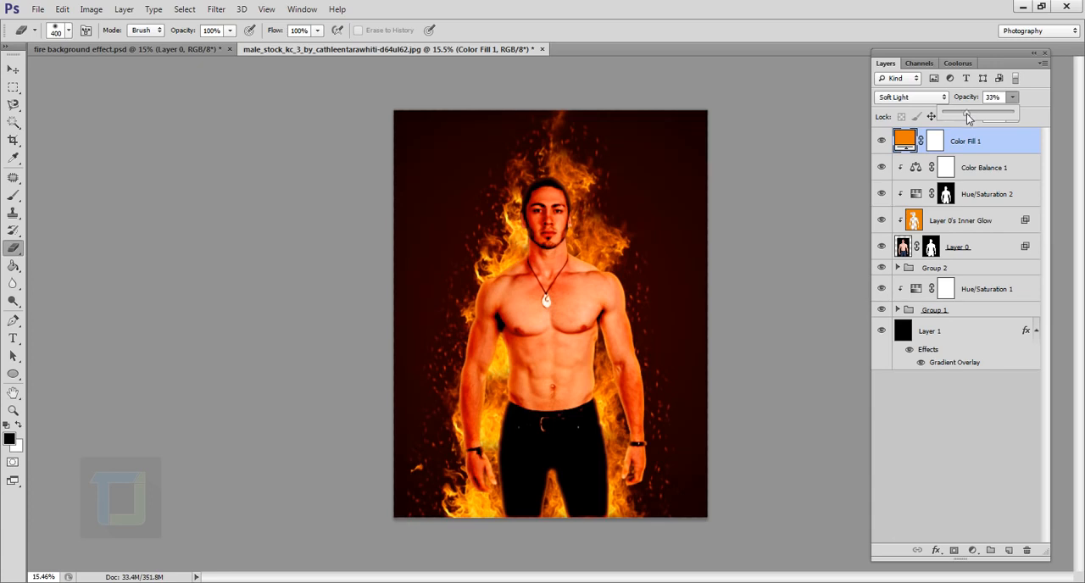
{"action": "left_click", "coordinate": [886, 142]}
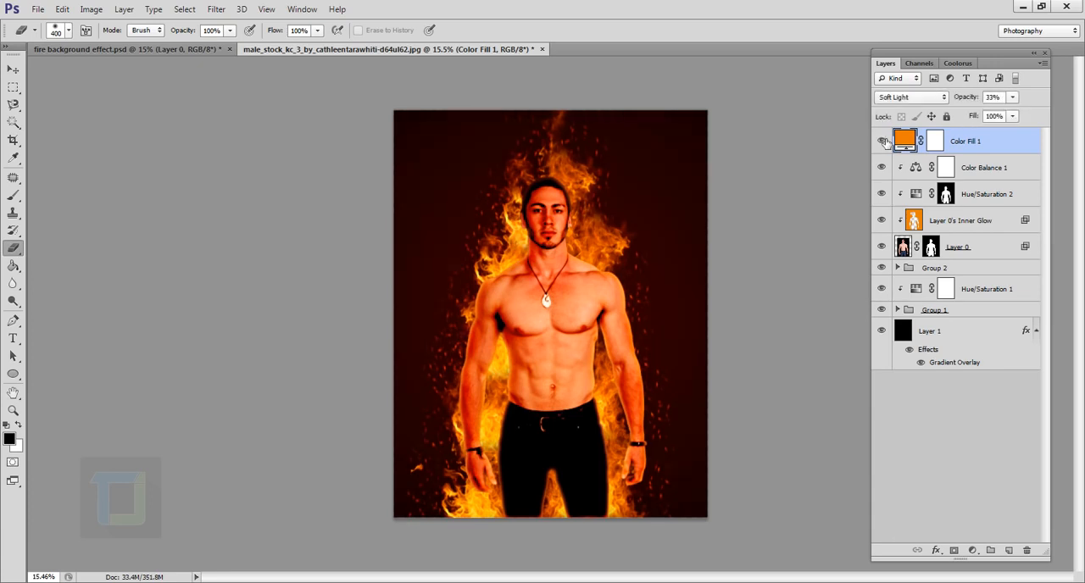
{"action": "right_click", "coordinate": [999, 147]}
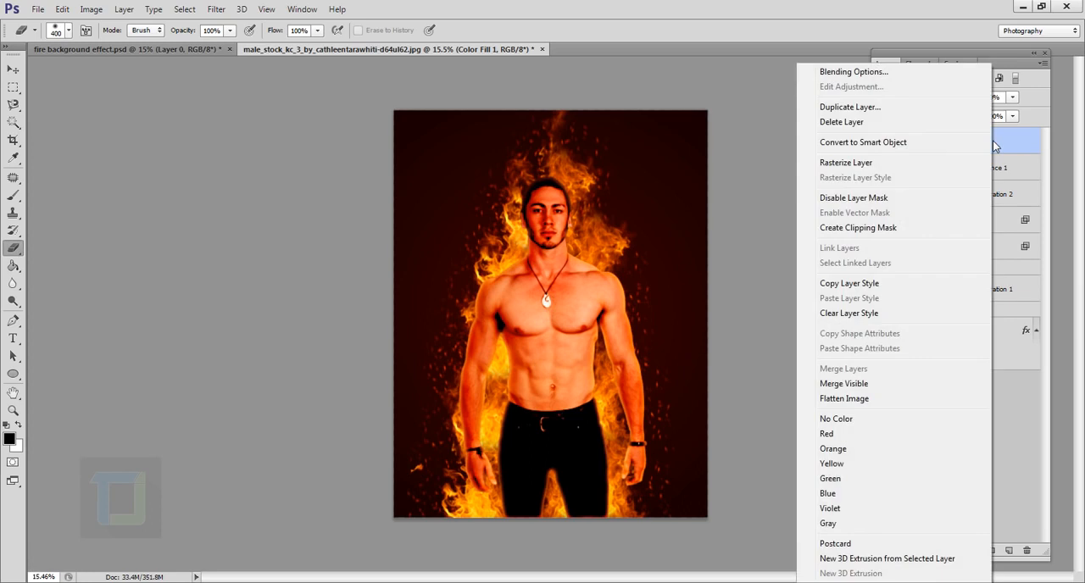
{"action": "left_click", "coordinate": [846, 228]}
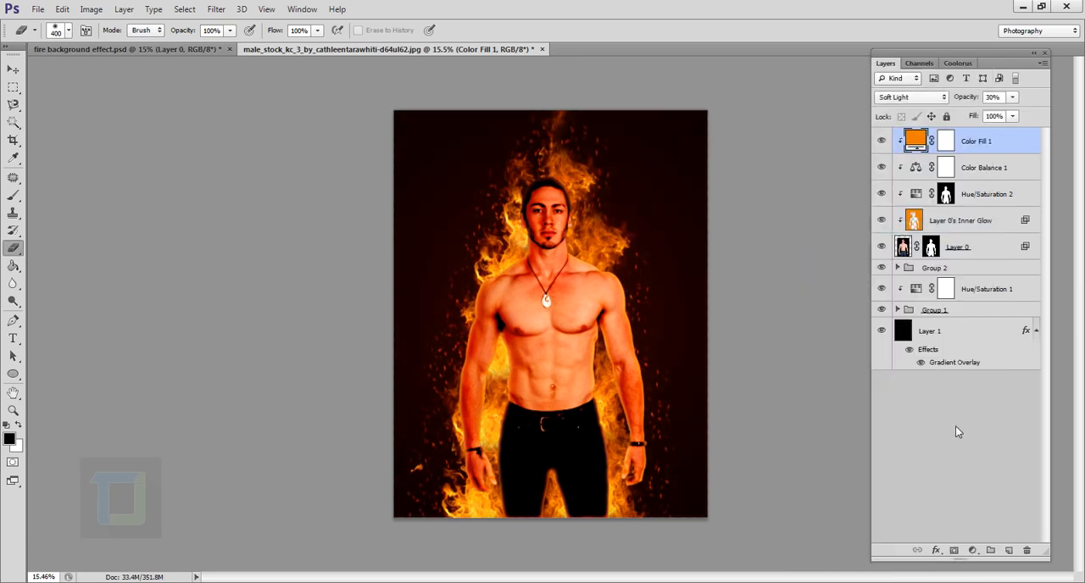
- Check Group 1's effect by hiding and showing it, and duplicate the group to intensify the flames
{"action": "left_click", "coordinate": [900, 311]}
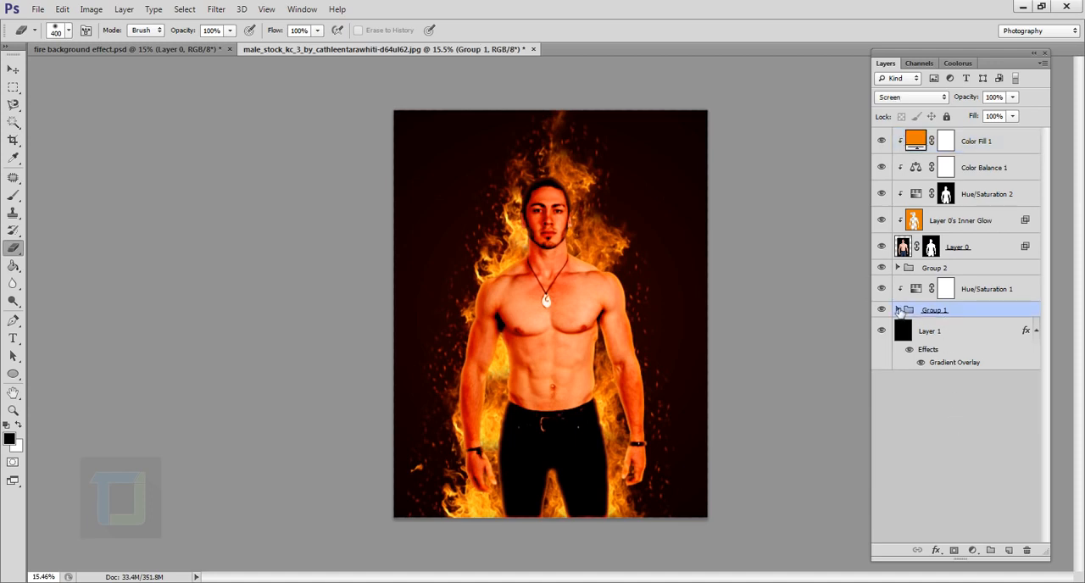
{"action": "left_click", "coordinate": [884, 311]}
{"action": "left_click", "coordinate": [884, 311]}
{"action": "key", "text": "ctrl+j"}
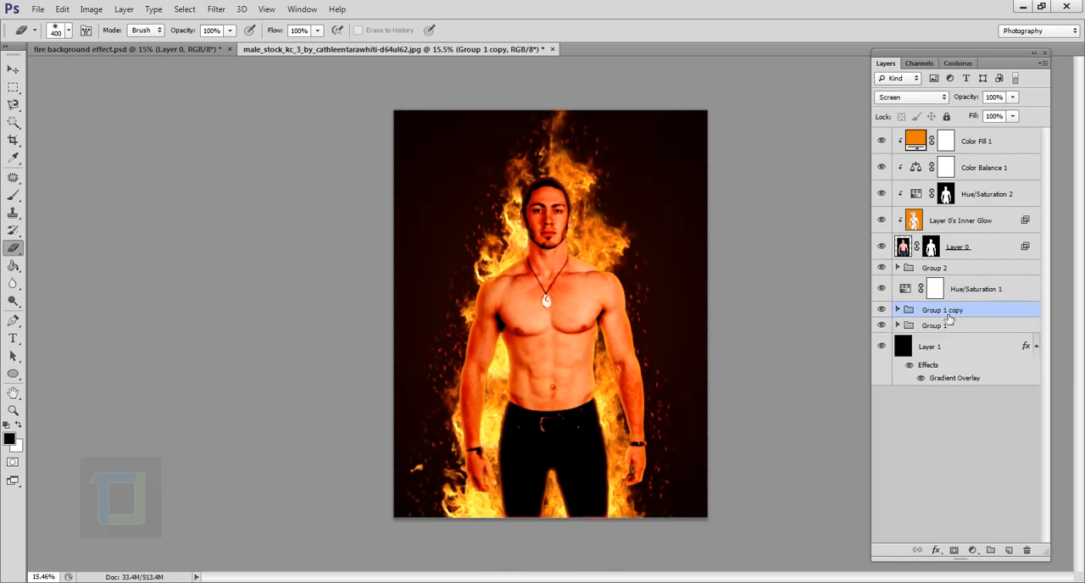
- Move Group 1 copy to the top of the layer stack and clip the Hue/Saturation 1 adjustment to Group 1
{"action": "left_click_drag", "start_coordinate": [956, 316], "coordinate": [967, 135]}
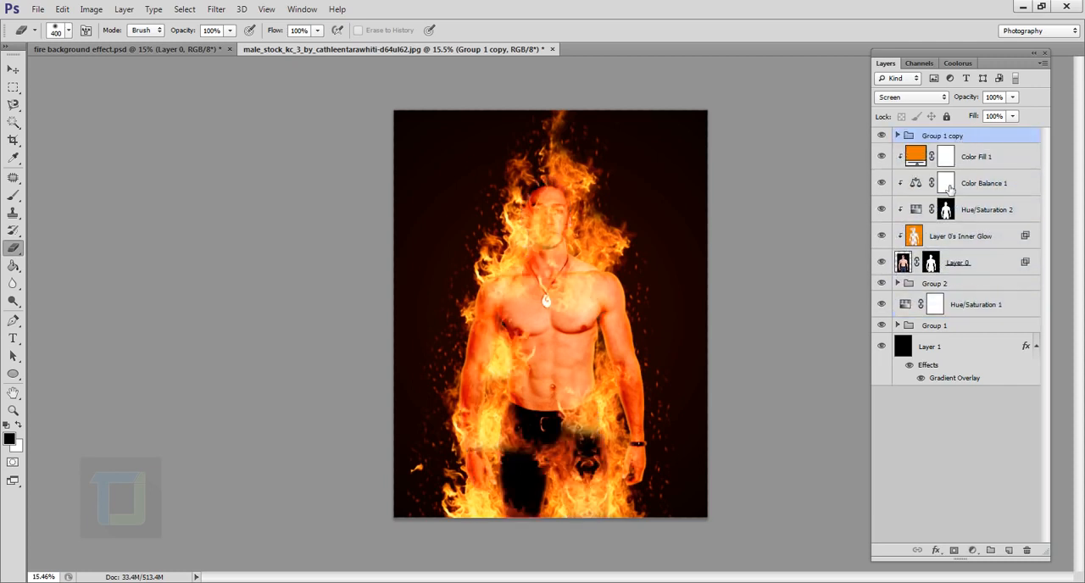
{"action": "left_click", "coordinate": [970, 304]}
{"action": "key", "text": "x"}
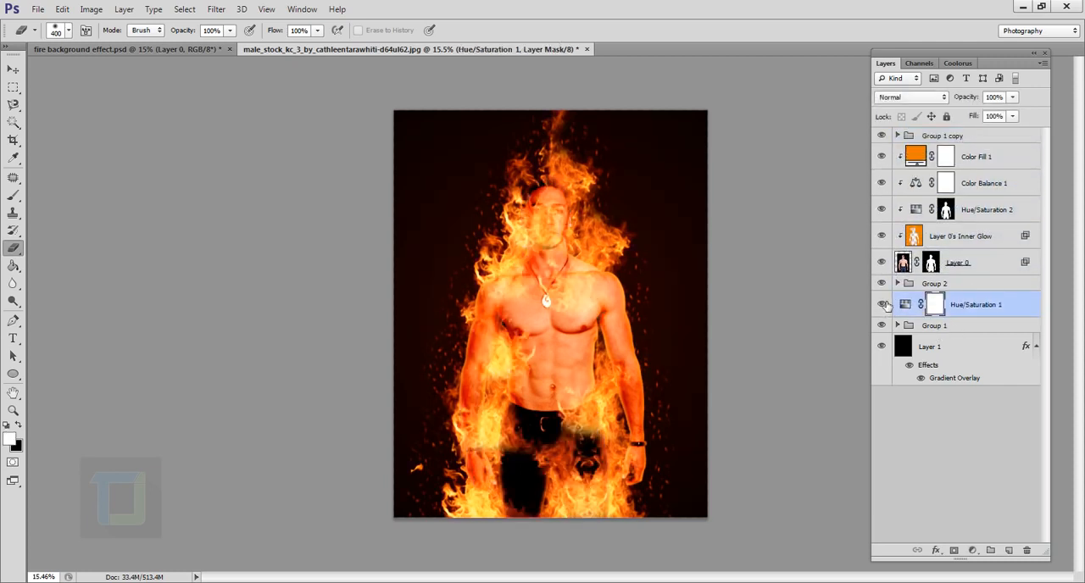
{"action": "right_click", "coordinate": [993, 307]}
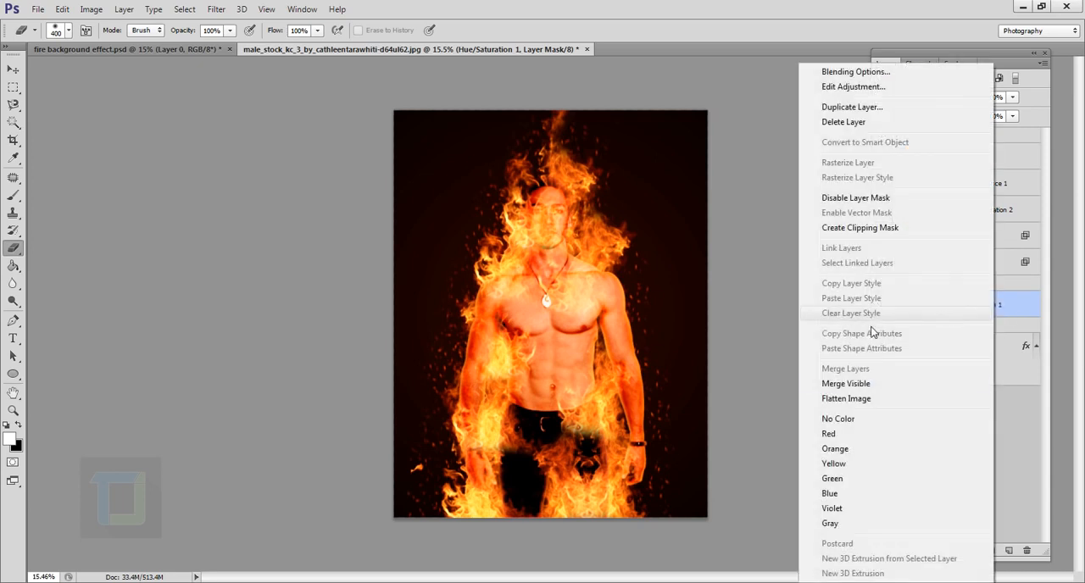
{"action": "left_click", "coordinate": [860, 228]}
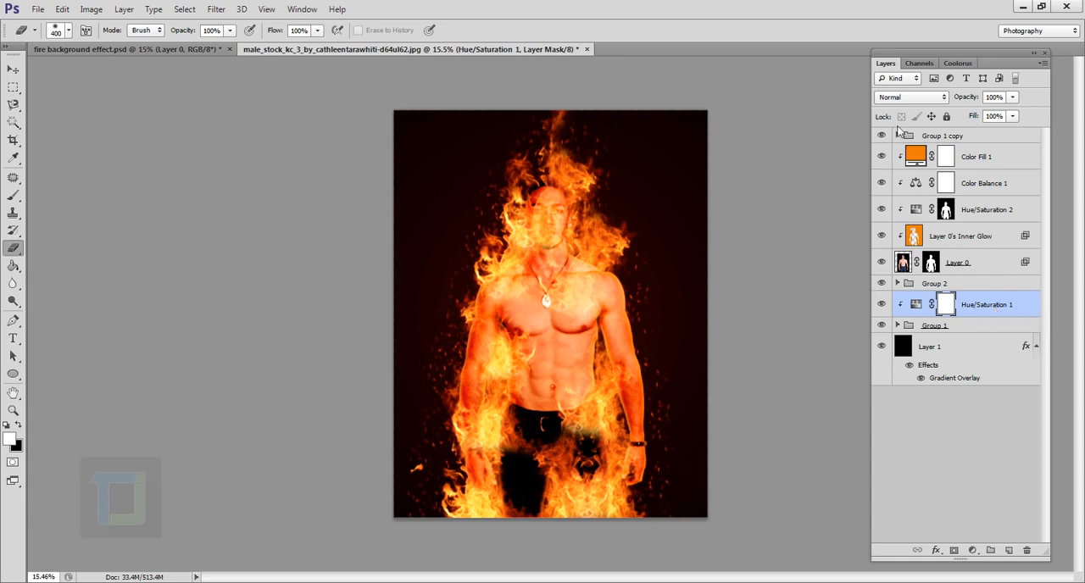
- Compare the image with and without Group 1 copy, and add a layer mask to that group
{"action": "left_click", "coordinate": [944, 136]}
{"action": "left_click", "coordinate": [881, 136]}
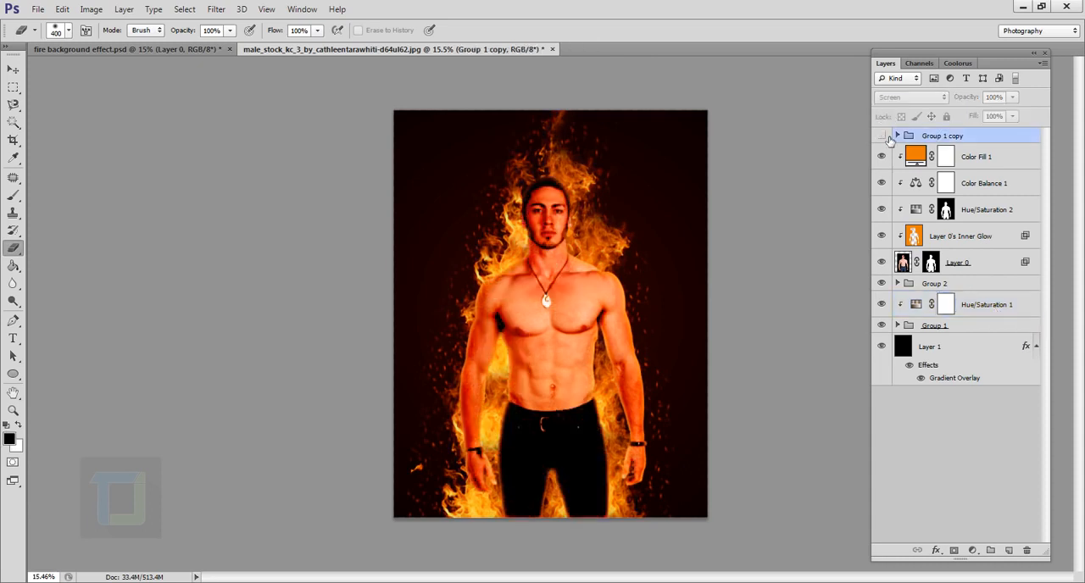
{"action": "left_click", "coordinate": [882, 135]}
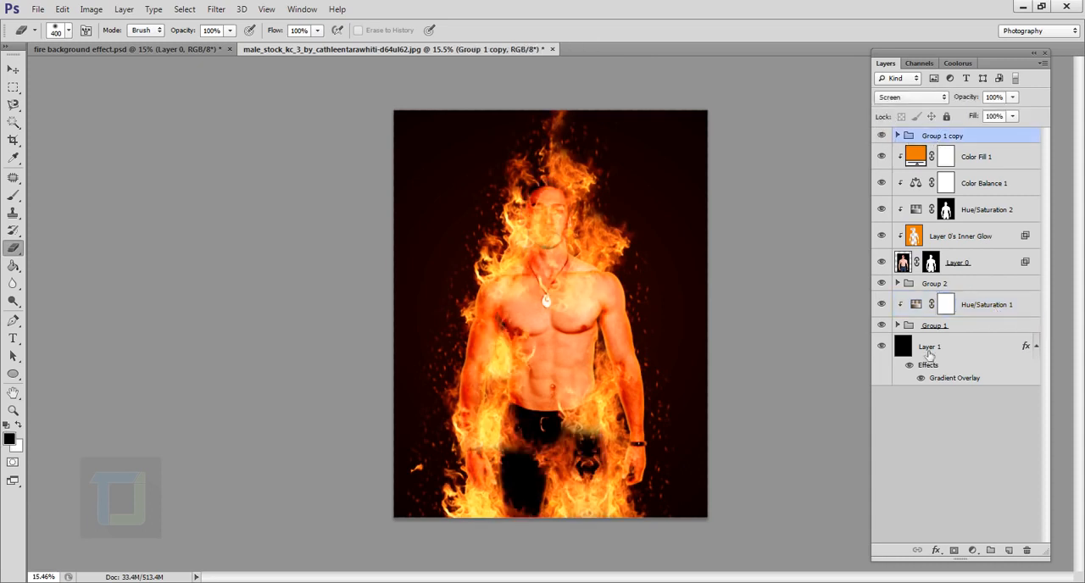
{"action": "left_click", "coordinate": [954, 551]}
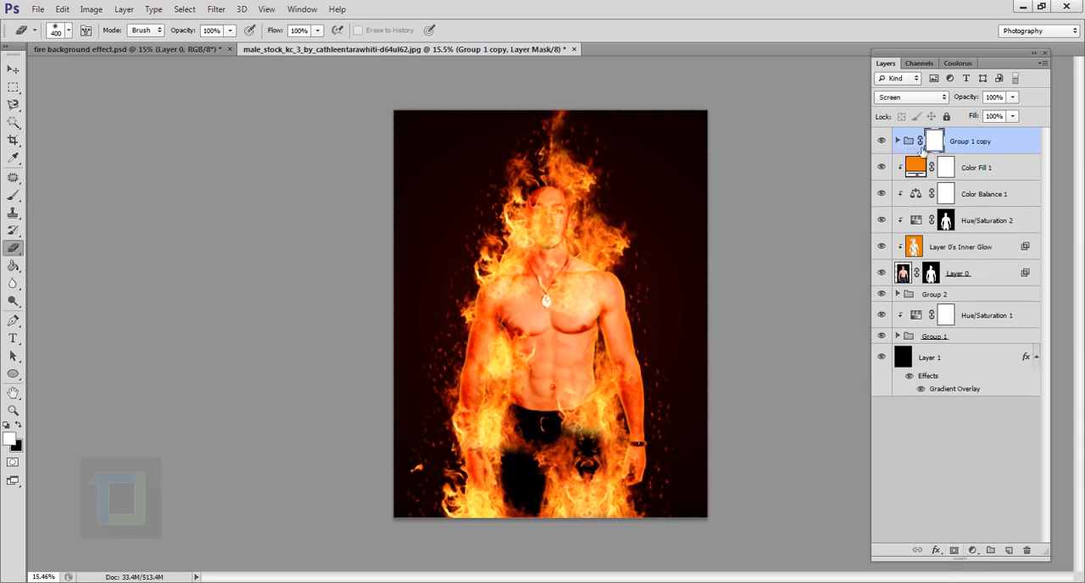
- Paint a black dab over the chest on Group 1 copy's mask with a soft 900 px brush at 0% hardness and 44% opacity
{"action": "left_click", "coordinate": [13, 197]}
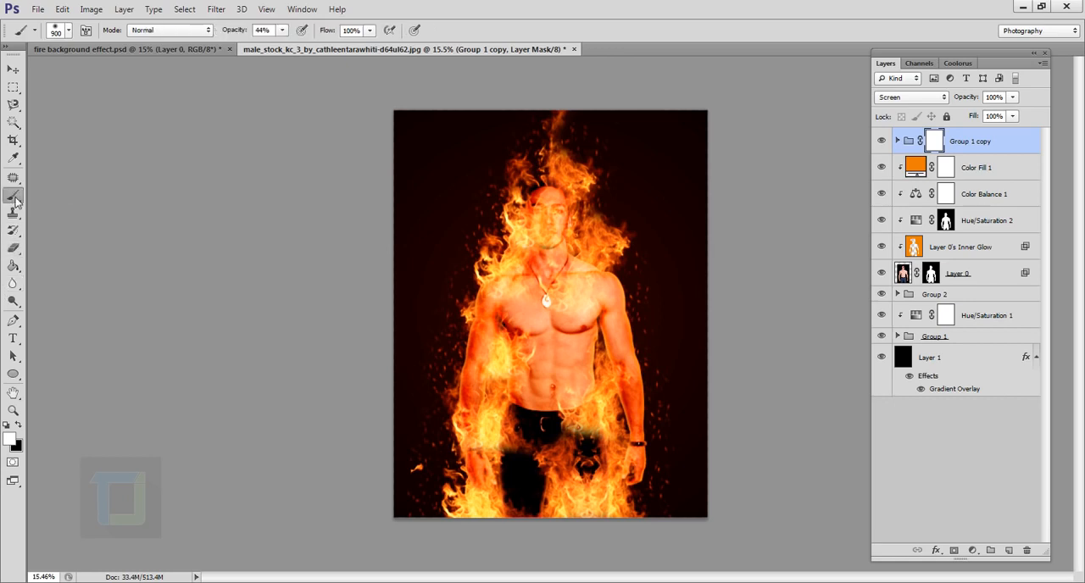
{"action": "left_click", "coordinate": [17, 426]}
{"action": "scroll", "coordinate": [608, 369], "scroll_direction": "up", "scroll_amount": 2}
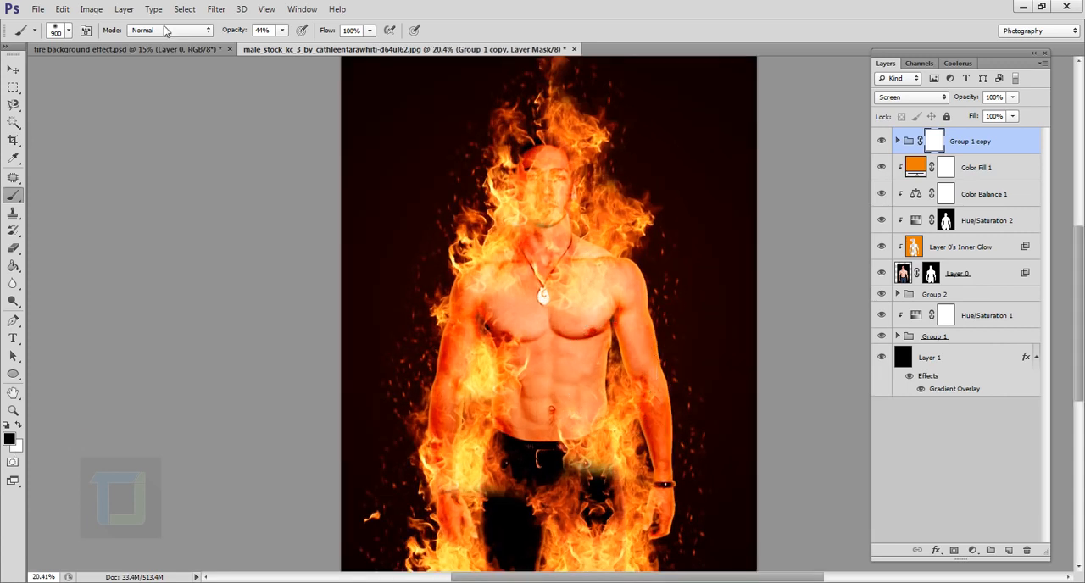
{"action": "left_click", "coordinate": [68, 32]}
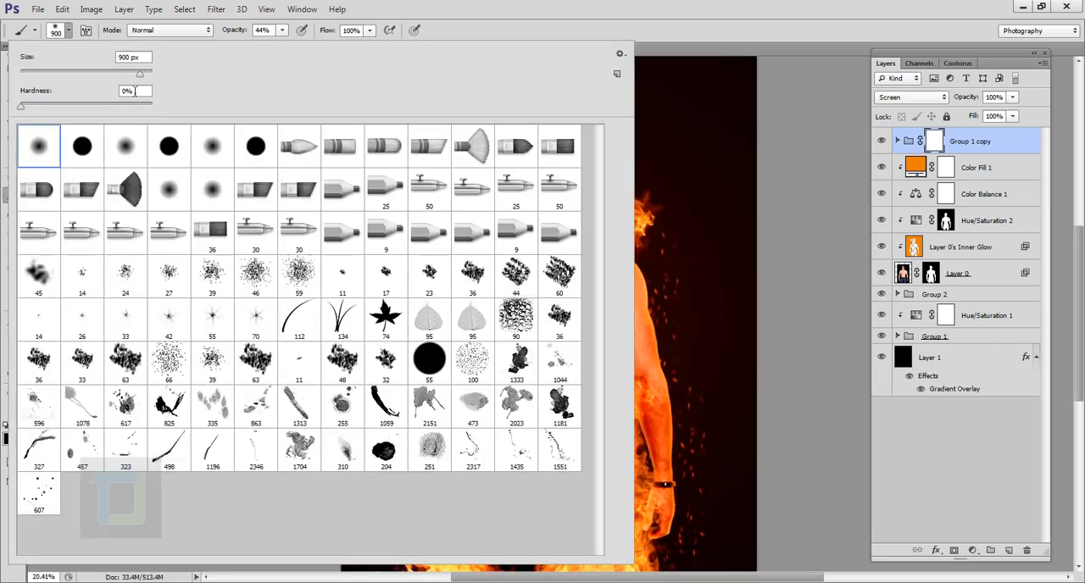
{"action": "left_click", "coordinate": [142, 94]}
{"action": "left_click", "coordinate": [606, 4]}
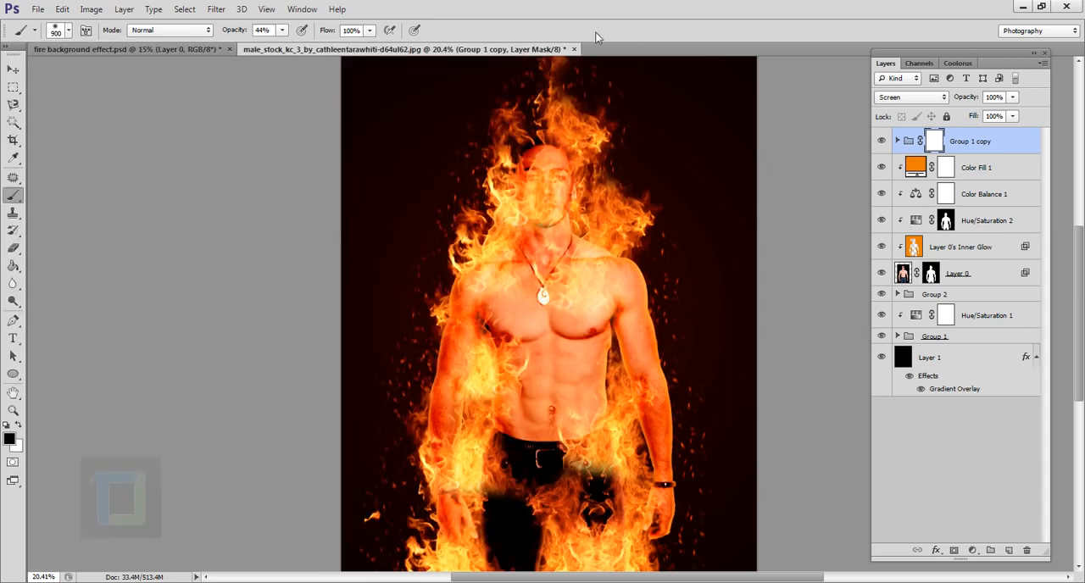
{"action": "left_click", "coordinate": [587, 337]}
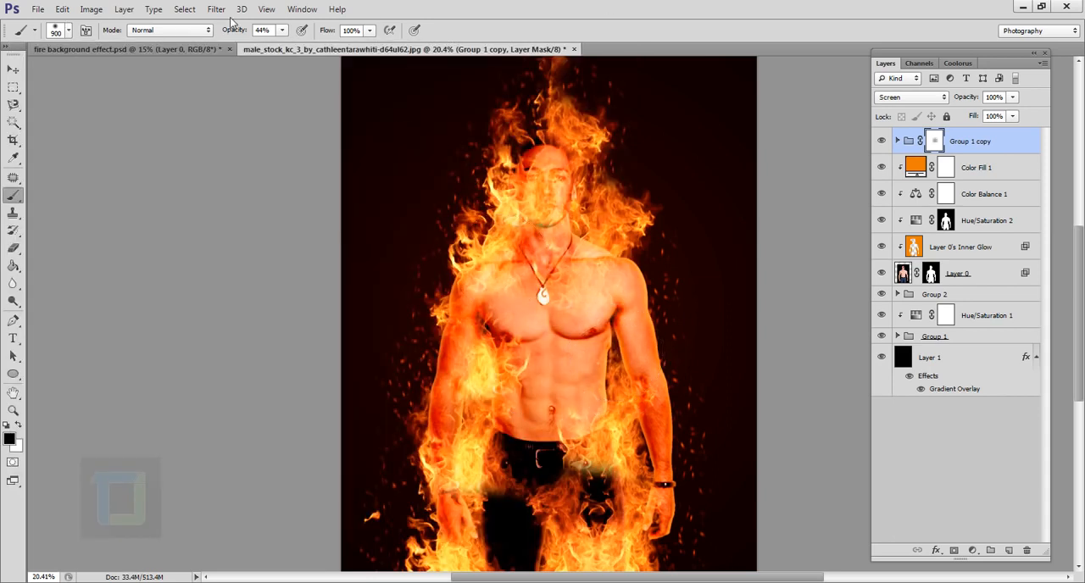
- Raise the brush opacity to 100% and mask the flames off the man's chest and face
{"action": "left_click", "coordinate": [282, 31]}
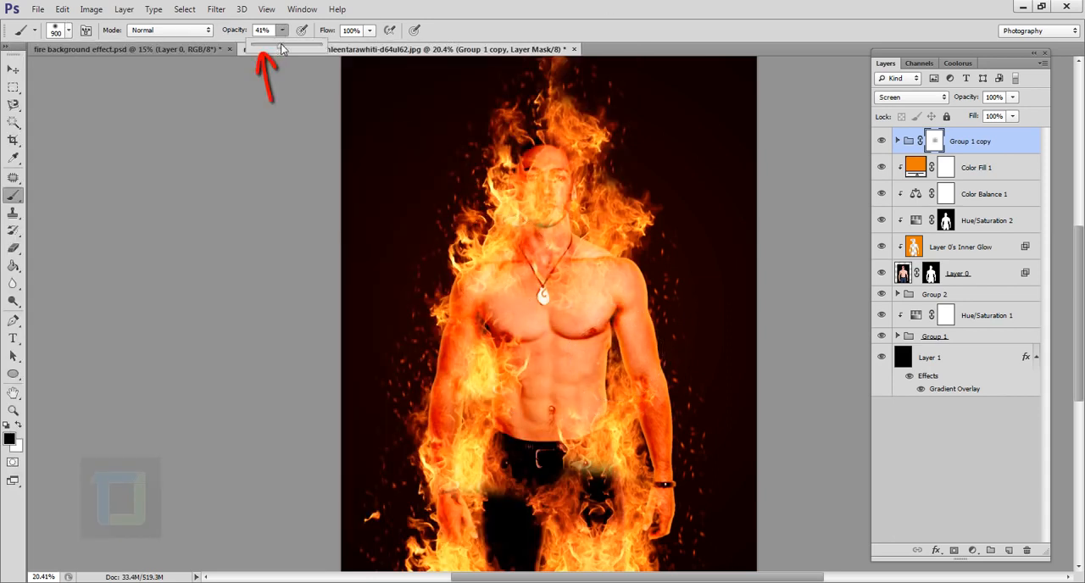
{"action": "left_click_drag", "start_coordinate": [281, 48], "coordinate": [324, 48]}
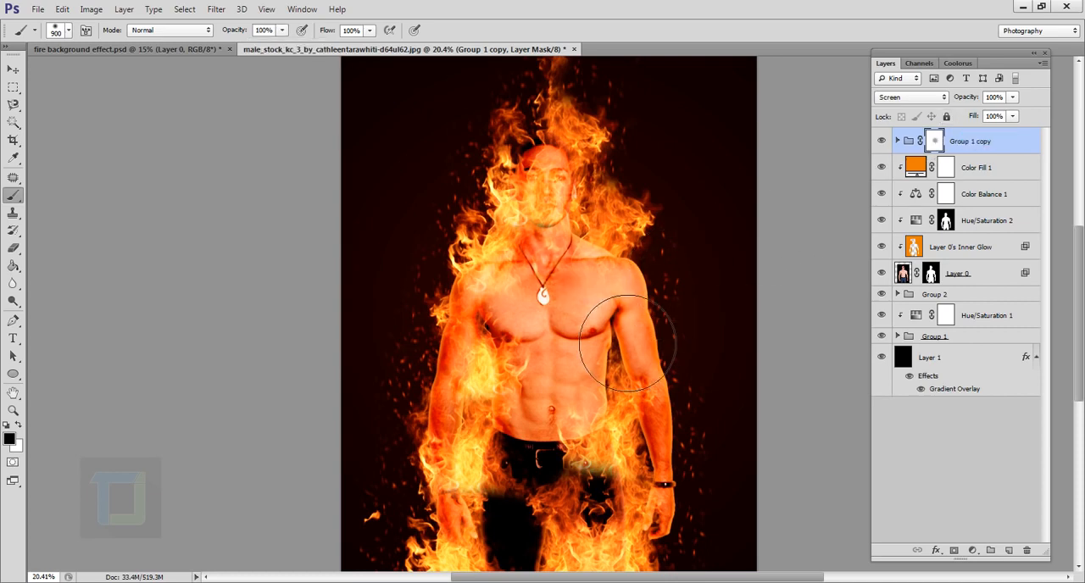
{"action": "mouse_move", "coordinate": [627, 344]}
{"action": "left_mouse_down"}
{"action": "mouse_move", "coordinate": [593, 339]}
{"action": "mouse_move", "coordinate": [585, 360]}
{"action": "mouse_move", "coordinate": [606, 286]}
{"action": "mouse_move", "coordinate": [604, 300]}
{"action": "left_mouse_up"}
{"action": "scroll", "coordinate": [592, 353], "scroll_direction": "down", "scroll_amount": 2}
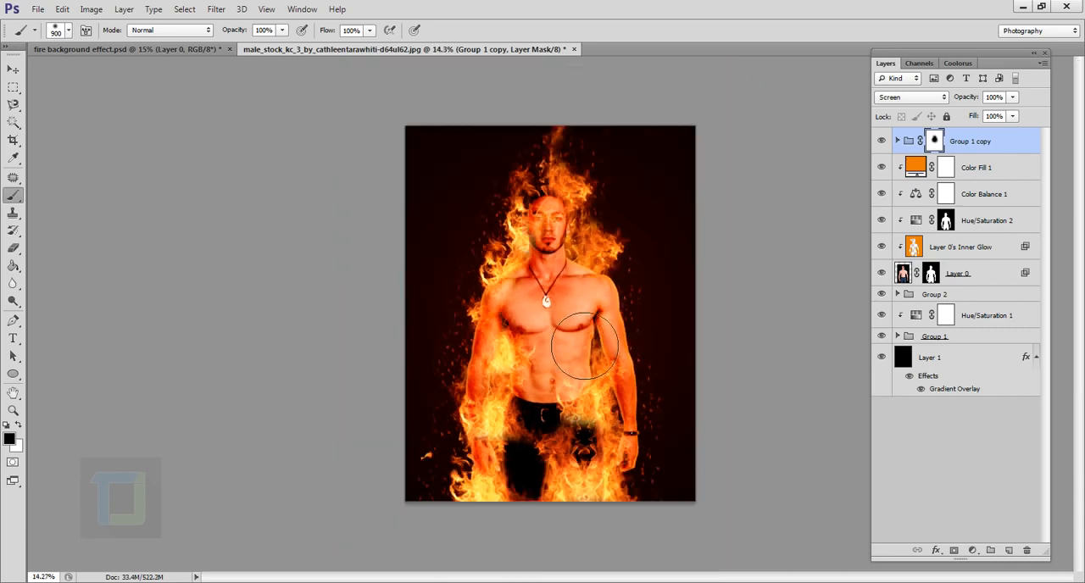
- Mask the flames off the man's abdomen and waist in black, and paint them back over his legs in white
{"action": "mouse_move", "coordinate": [585, 346]}
{"action": "left_mouse_down"}
{"action": "mouse_move", "coordinate": [580, 412]}
{"action": "mouse_move", "coordinate": [593, 423]}
{"action": "mouse_move", "coordinate": [614, 526]}
{"action": "mouse_move", "coordinate": [578, 515]}
{"action": "mouse_move", "coordinate": [593, 546]}
{"action": "left_mouse_up"}
{"action": "scroll", "coordinate": [625, 530], "scroll_direction": "up", "scroll_amount": 2}
{"action": "scroll", "coordinate": [625, 533], "scroll_direction": "down", "scroll_amount": 2}
{"action": "scroll", "coordinate": [645, 555], "scroll_direction": "up", "scroll_amount": 2}
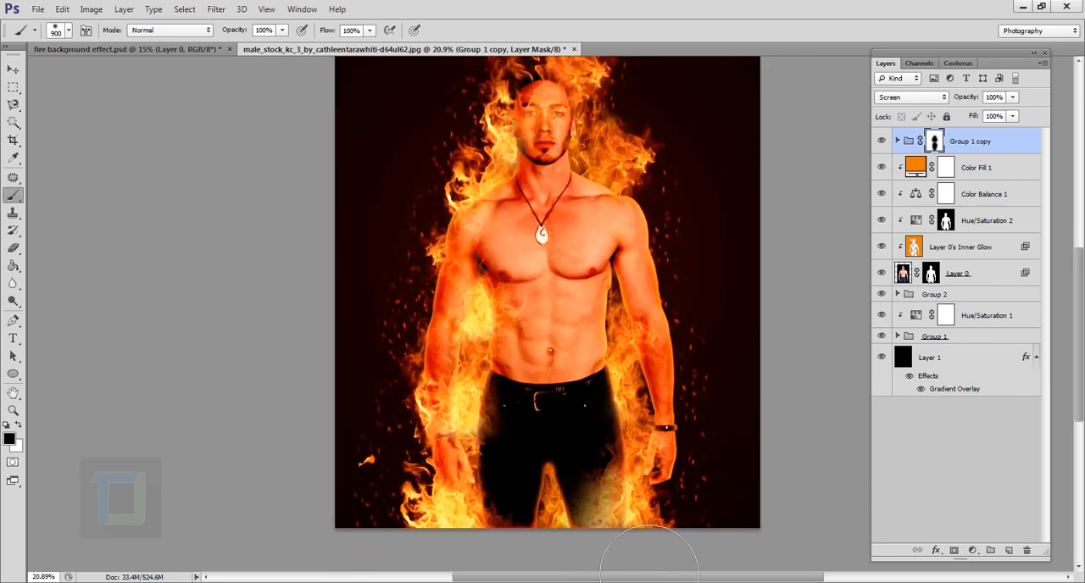
{"action": "key", "text": "x"}
{"action": "mouse_move", "coordinate": [634, 576]}
{"action": "left_mouse_down"}
{"action": "mouse_move", "coordinate": [653, 538]}
{"action": "mouse_move", "coordinate": [640, 513]}
{"action": "mouse_move", "coordinate": [654, 484]}
{"action": "left_mouse_up"}
{"action": "scroll", "coordinate": [562, 552], "scroll_direction": "down", "scroll_amount": 2}
{"action": "key", "text": "x"}
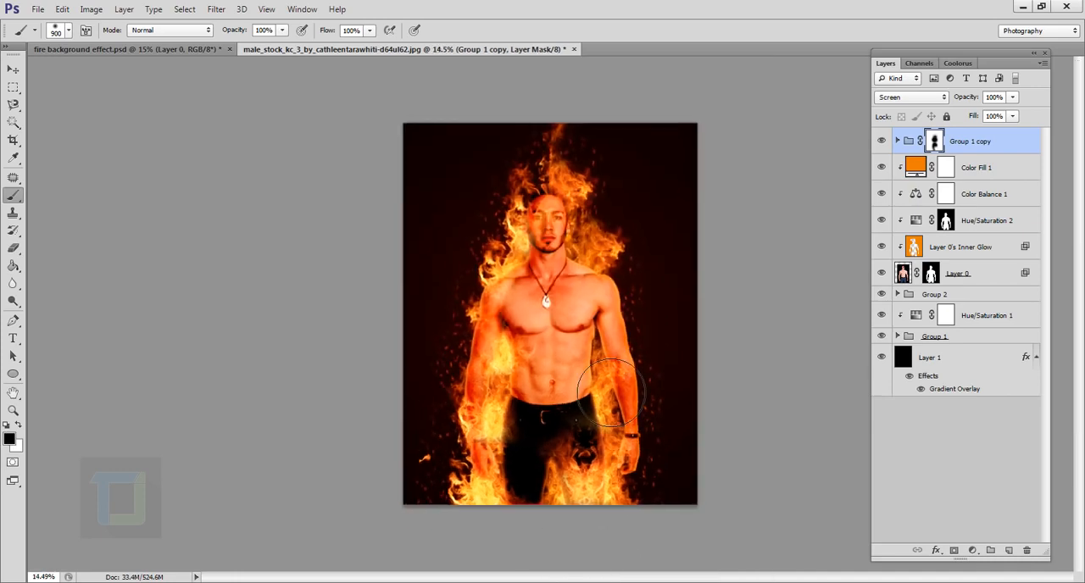
- Try painting white on the mask to bring flames back over the torso, and hide them again with black
{"action": "left_click", "coordinate": [18, 425]}
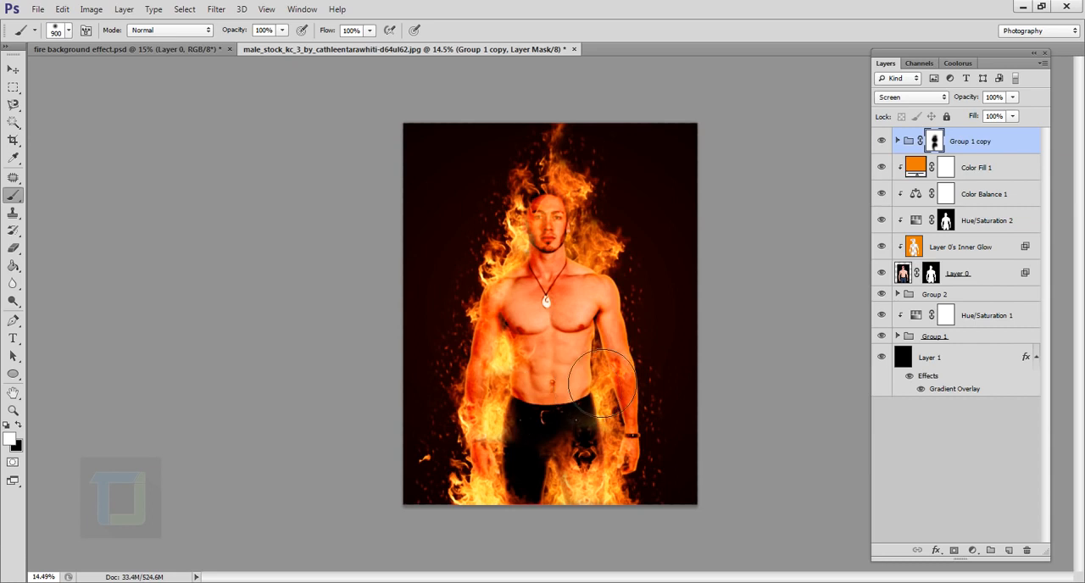
{"action": "mouse_move", "coordinate": [580, 384]}
{"action": "left_mouse_down"}
{"action": "mouse_move", "coordinate": [544, 392]}
{"action": "mouse_move", "coordinate": [605, 356]}
{"action": "mouse_move", "coordinate": [590, 358]}
{"action": "mouse_move", "coordinate": [591, 369]}
{"action": "left_mouse_up"}
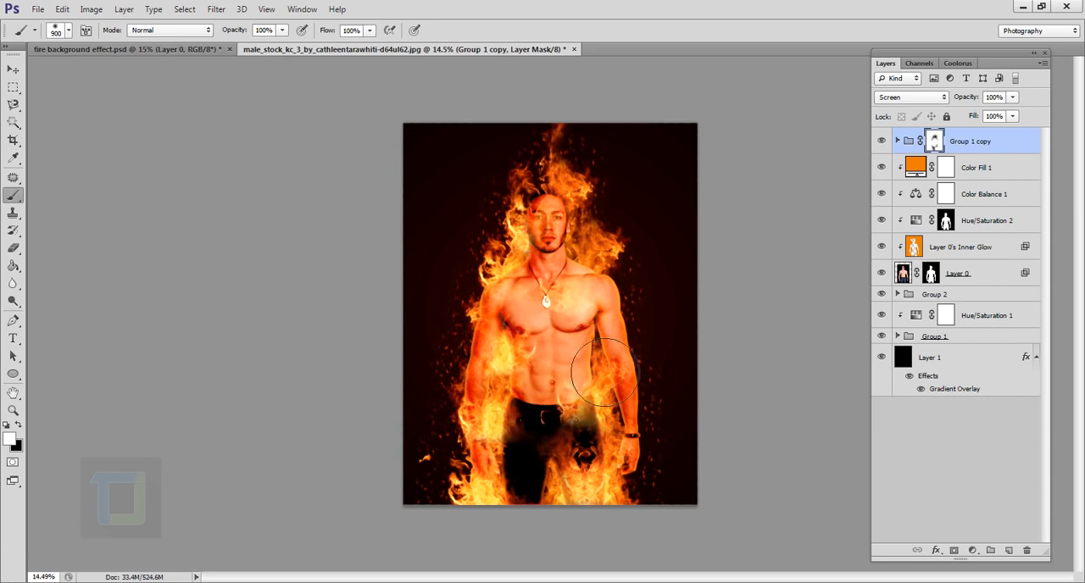
{"action": "left_click", "coordinate": [17, 425]}
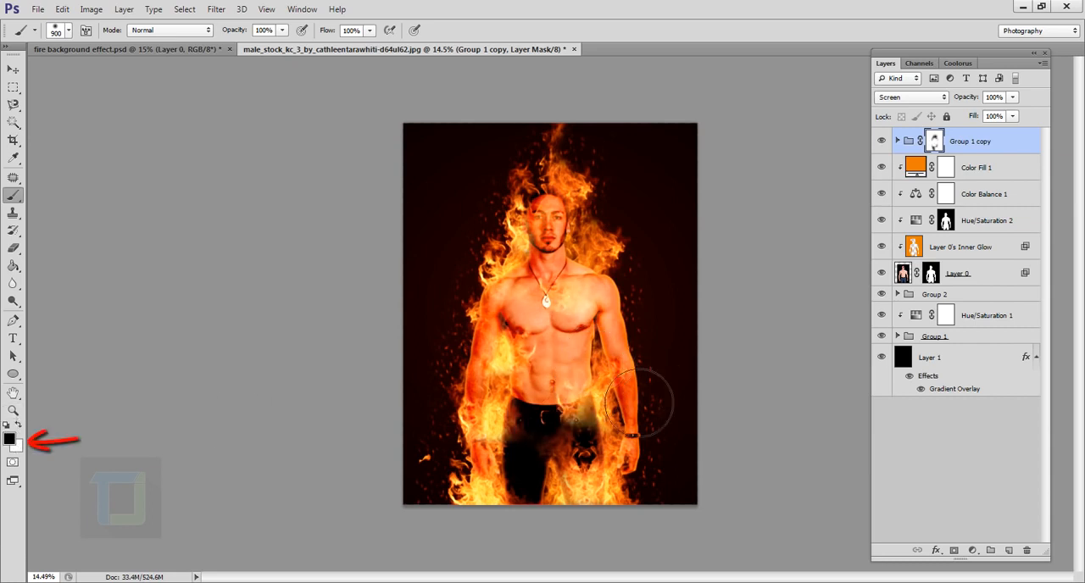
{"action": "mouse_move", "coordinate": [636, 358]}
{"action": "left_mouse_down"}
{"action": "mouse_move", "coordinate": [608, 345]}
{"action": "mouse_move", "coordinate": [620, 398]}
{"action": "mouse_move", "coordinate": [581, 407]}
{"action": "mouse_move", "coordinate": [612, 396]}
{"action": "mouse_move", "coordinate": [579, 387]}
{"action": "left_mouse_up"}
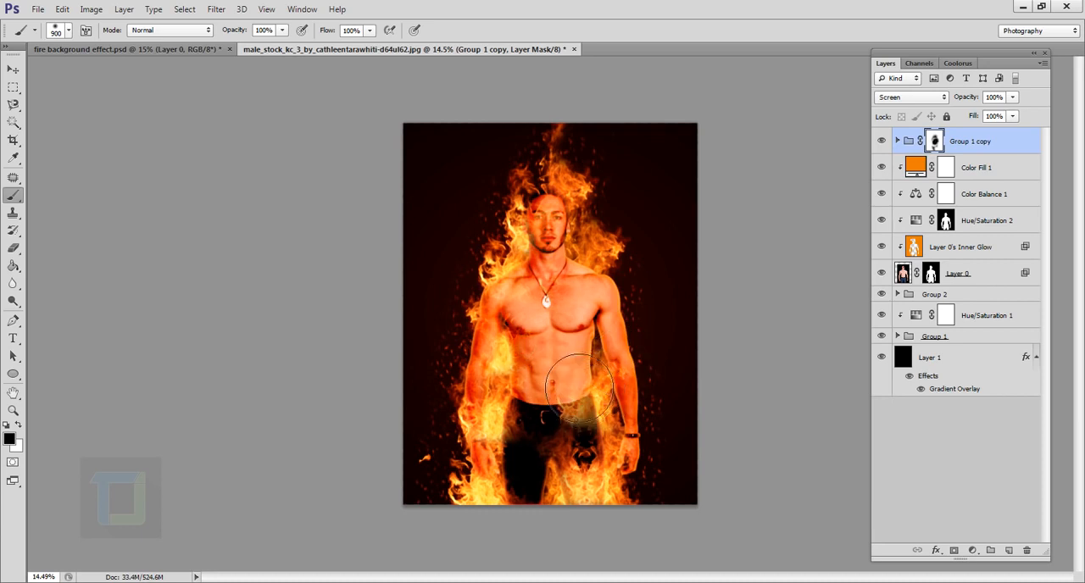
- Compare the portrait with and without Group 1 copy, and mask the remaining flames off the man's hip
{"action": "scroll", "coordinate": [604, 294], "scroll_direction": "up", "scroll_amount": 3}
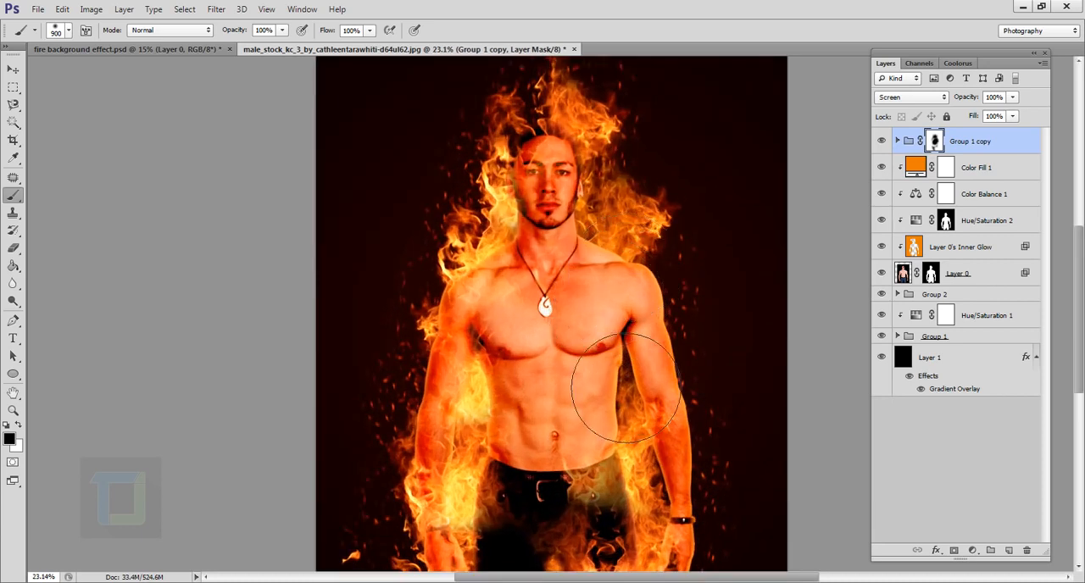
{"action": "scroll", "coordinate": [593, 322], "scroll_direction": "down", "scroll_amount": 3}
{"action": "left_click", "coordinate": [881, 140]}
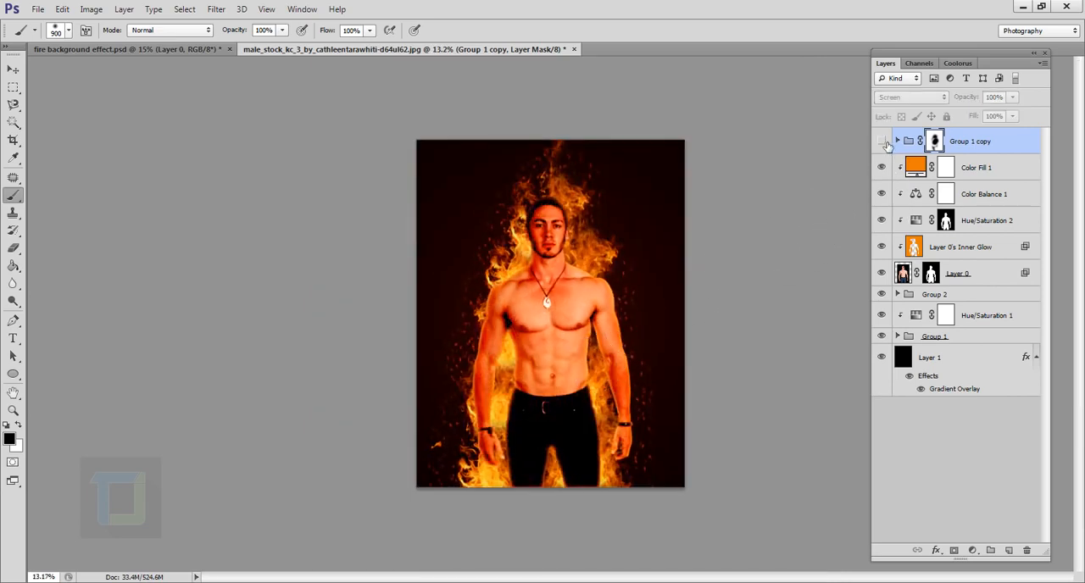
{"action": "left_click", "coordinate": [882, 141]}
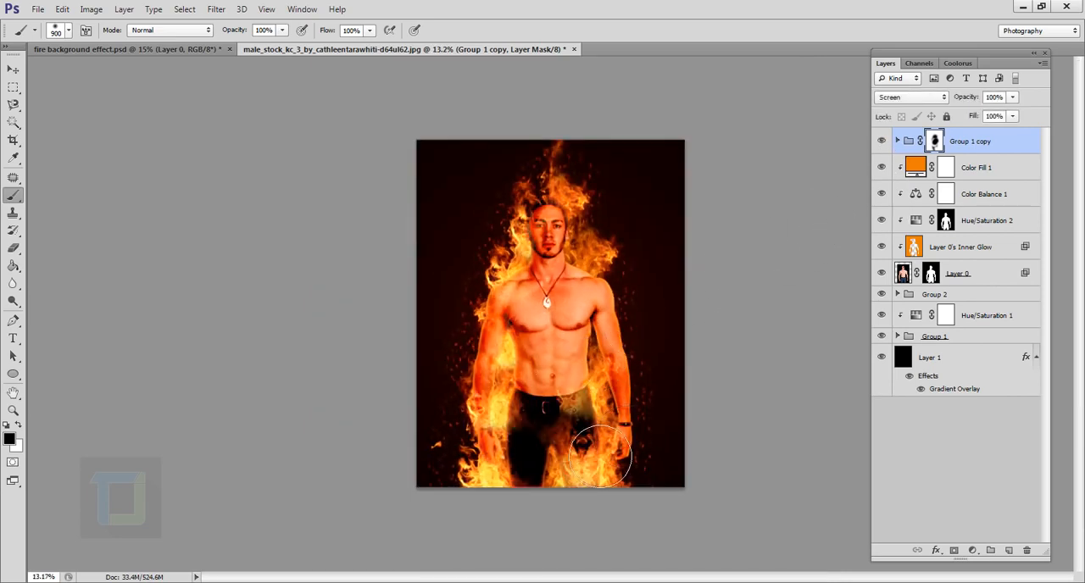
{"action": "scroll", "coordinate": [602, 457], "scroll_direction": "up", "scroll_amount": 2}
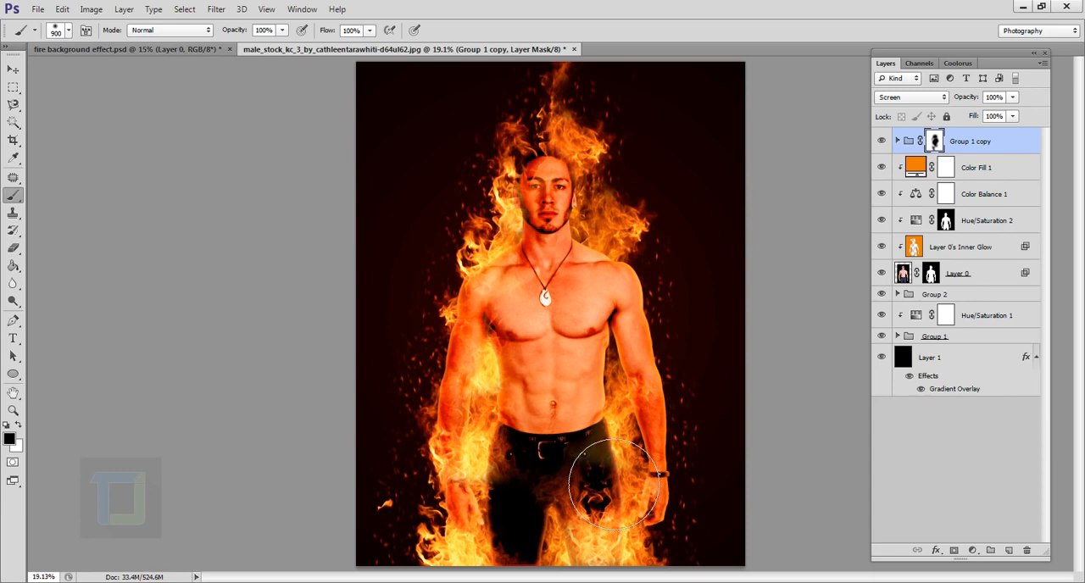
{"action": "scroll", "coordinate": [595, 471], "scroll_direction": "down", "scroll_amount": 1}
{"action": "scroll", "coordinate": [726, 370], "scroll_direction": "down", "scroll_amount": 2}
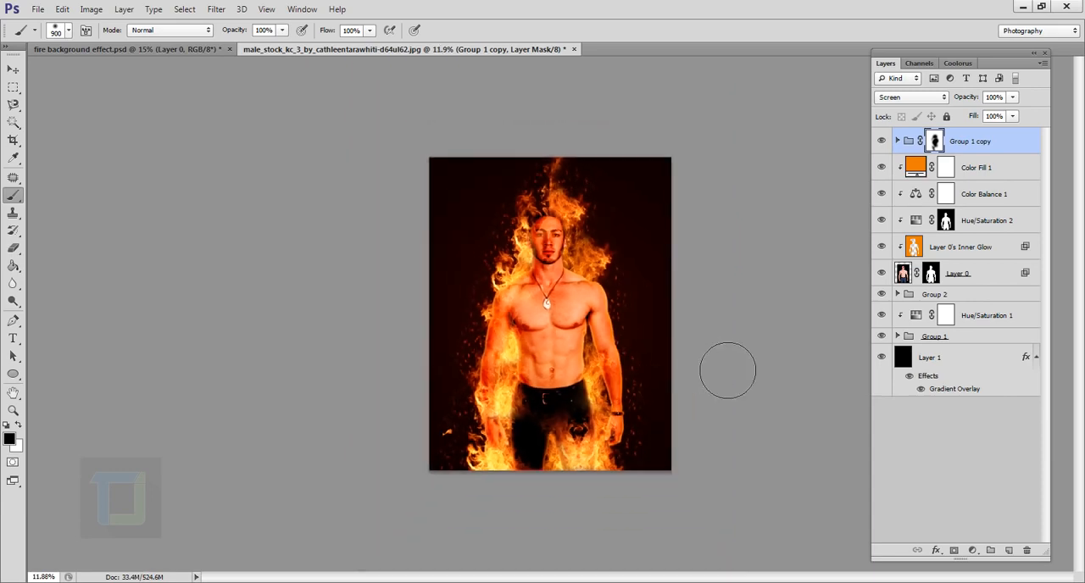
{"action": "scroll", "coordinate": [749, 381], "scroll_direction": "up", "scroll_amount": 1}
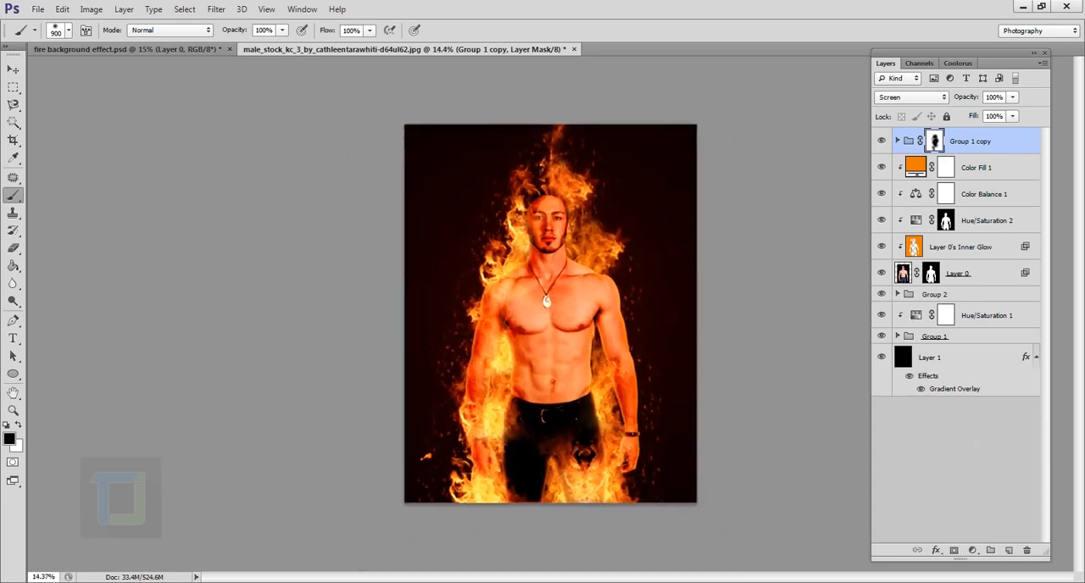
- Add a Brightness/Contrast adjustment above Group 1 copy with brightness 21 and slightly raised contrast
{"action": "left_click", "coordinate": [972, 550]}
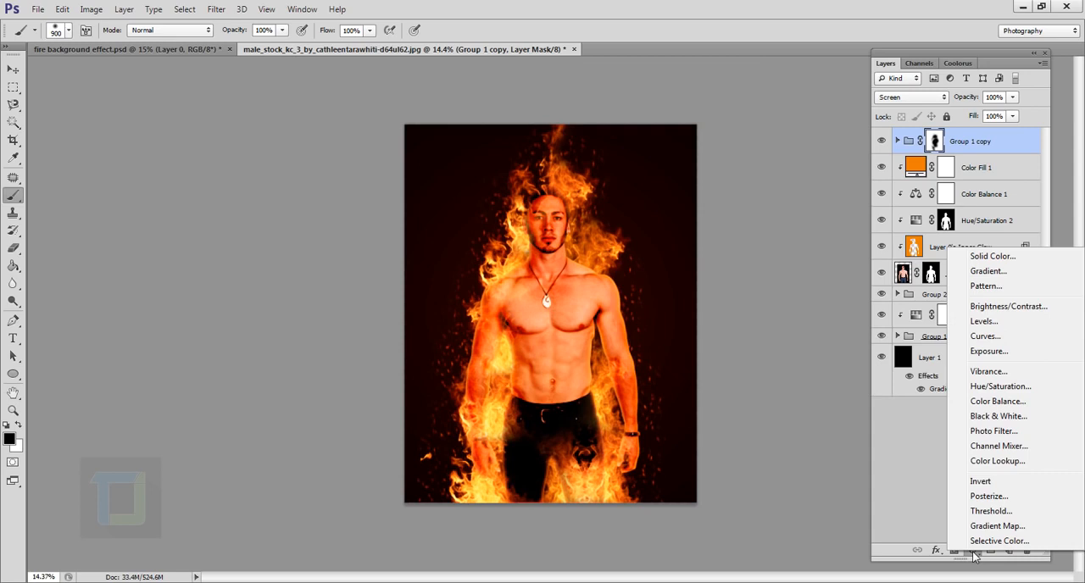
{"action": "left_click", "coordinate": [1006, 308]}
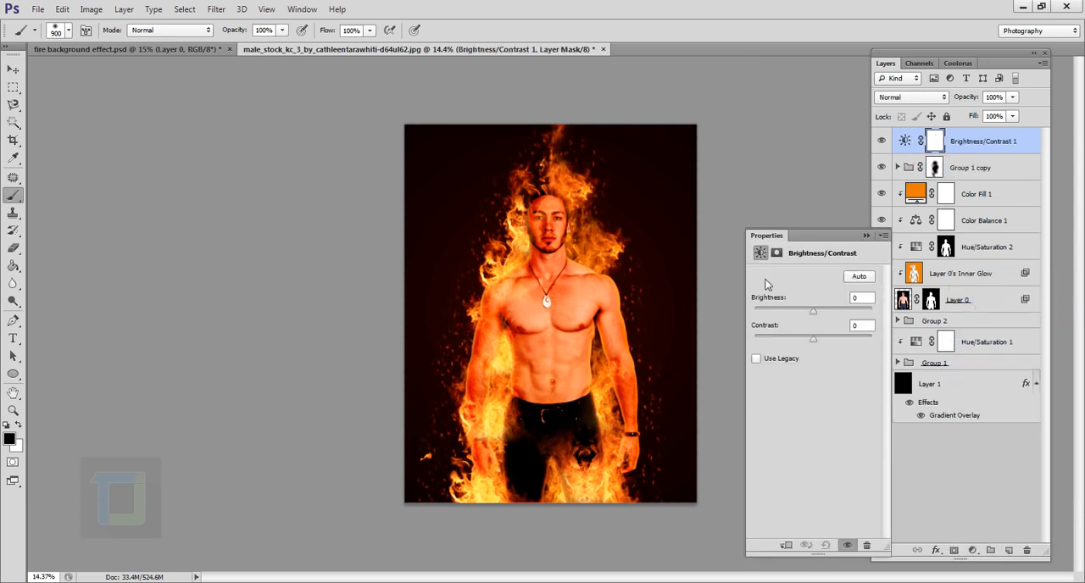
{"action": "left_click_drag", "start_coordinate": [812, 312], "coordinate": [829, 316]}
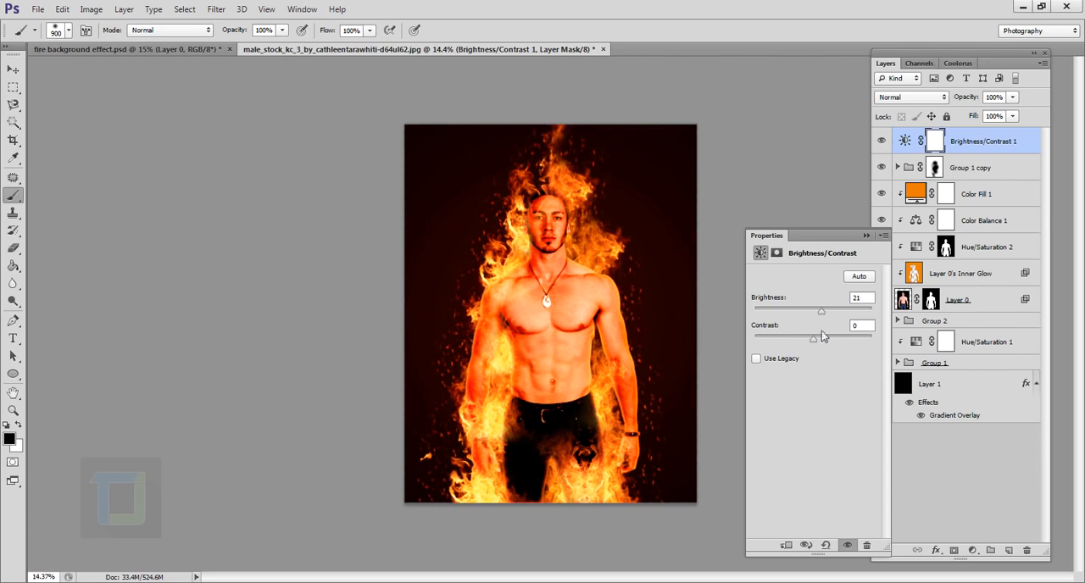
{"action": "left_click_drag", "start_coordinate": [812, 341], "coordinate": [817, 339]}
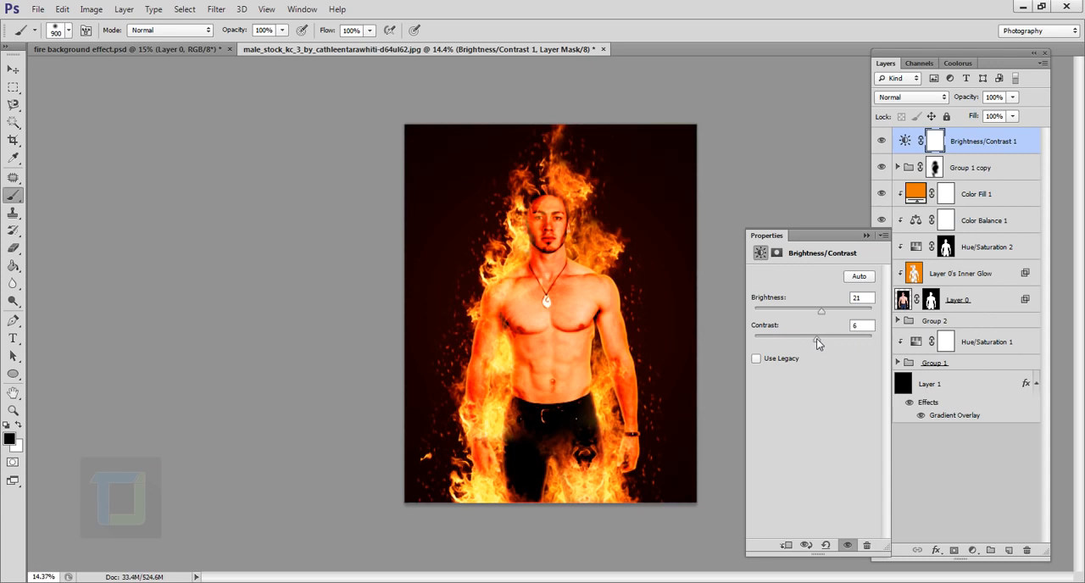
{"action": "left_click", "coordinate": [866, 237]}
- Select the Hue/Saturation 2 mask and hide and show the adjustment to examine its effect on the man's face
{"action": "scroll", "coordinate": [866, 268], "scroll_direction": "up", "scroll_amount": 1}
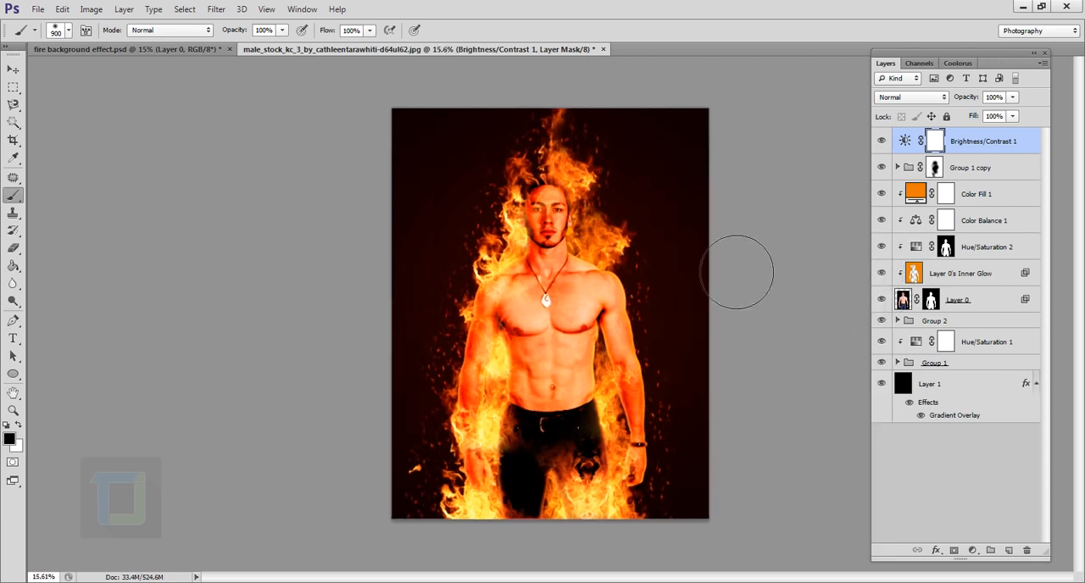
{"action": "scroll", "coordinate": [731, 271], "scroll_direction": "up", "scroll_amount": 10}
{"action": "left_click_drag", "start_coordinate": [646, 295], "coordinate": [629, 354]}
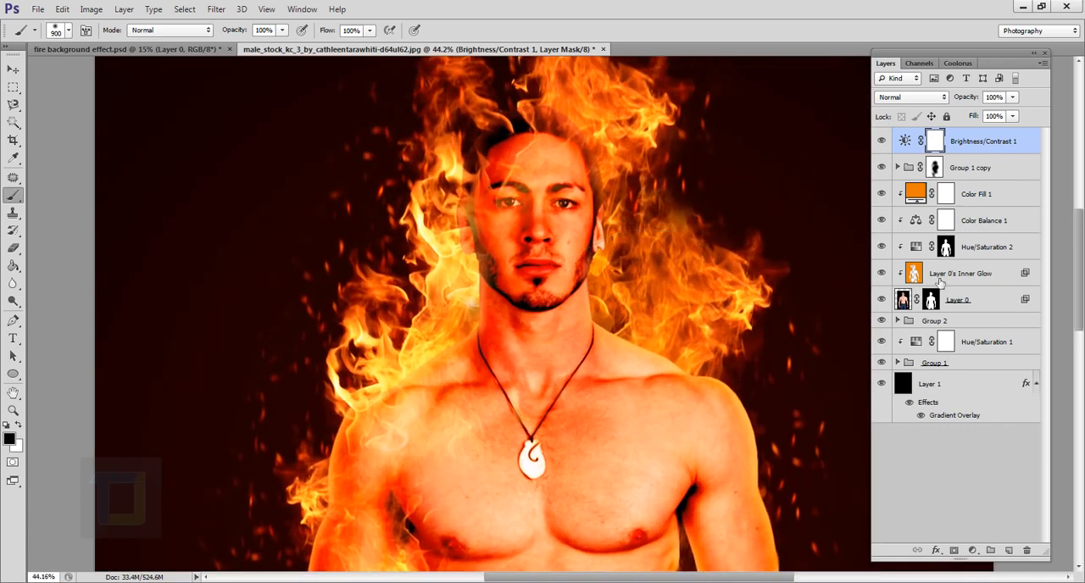
{"action": "left_click", "coordinate": [946, 247]}
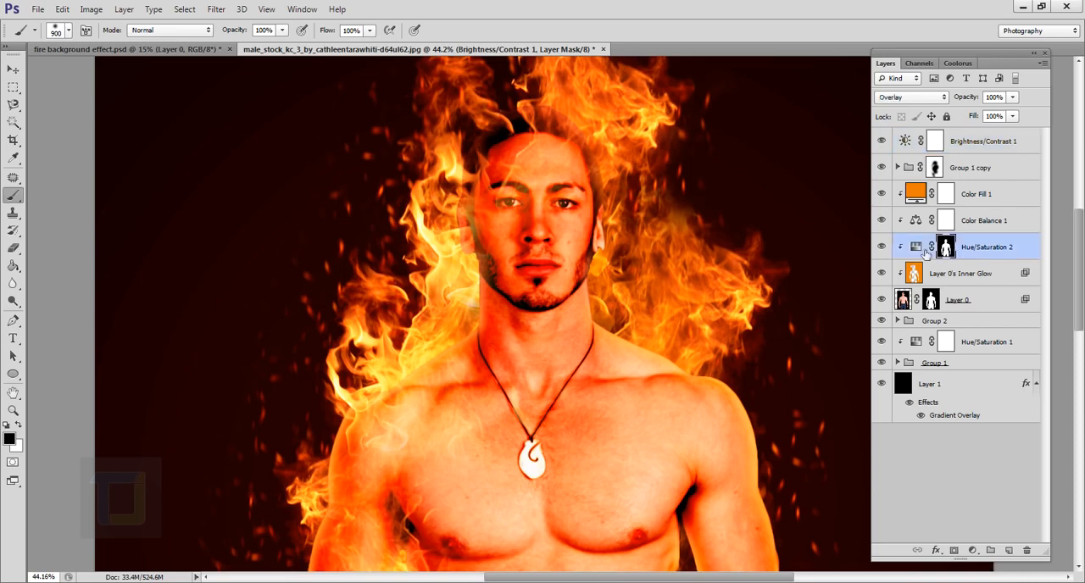
{"action": "left_click", "coordinate": [882, 247]}
{"action": "left_click", "coordinate": [881, 247]}
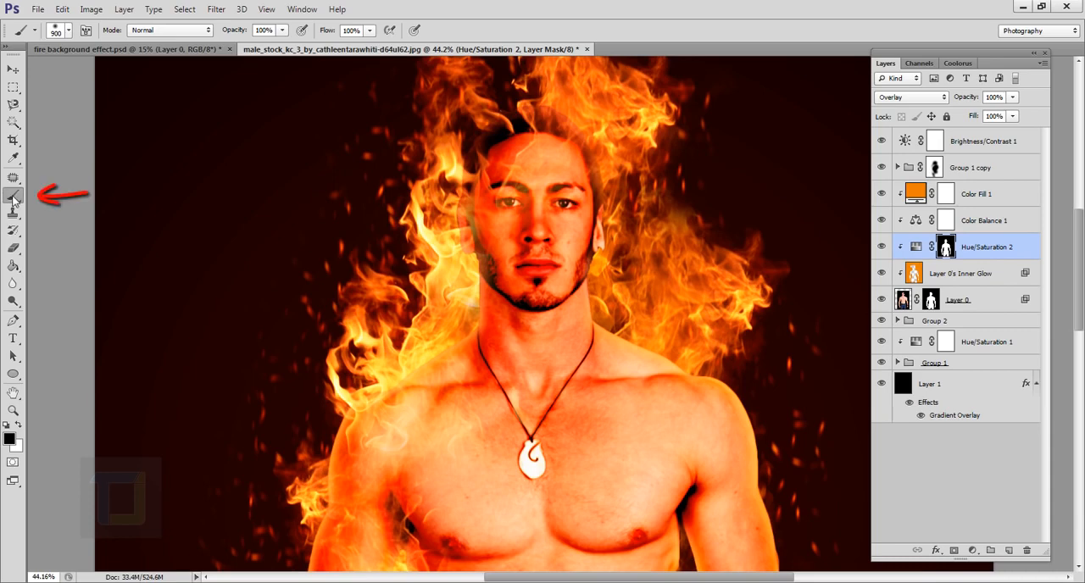
- Soften Hue/Saturation 2 on the face by painting its mask black at 34% brush opacity, and compare the adjustment on and off
{"action": "left_click", "coordinate": [282, 30]}
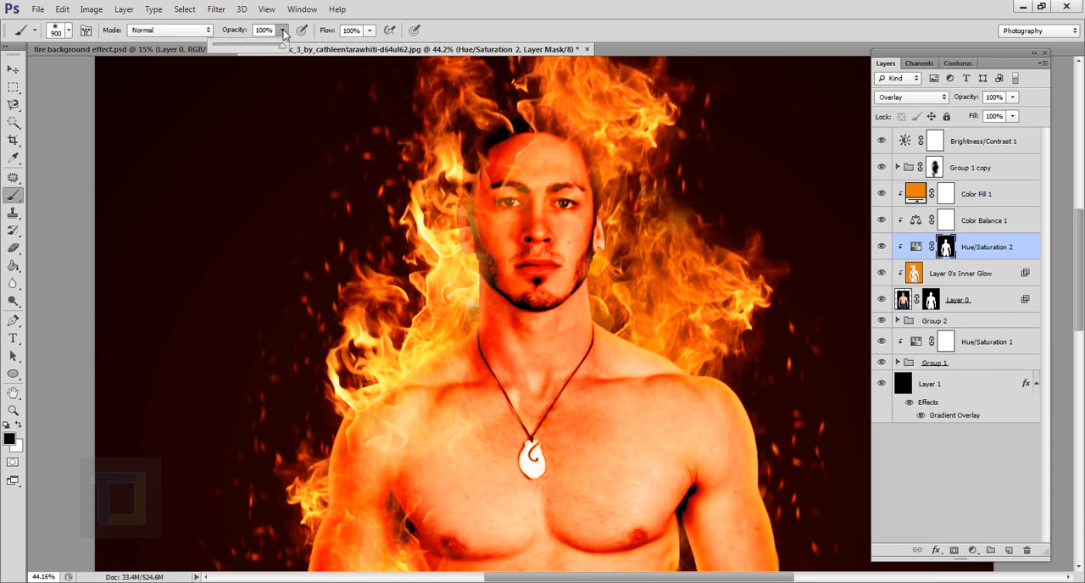
{"action": "left_click_drag", "start_coordinate": [282, 44], "coordinate": [237, 53]}
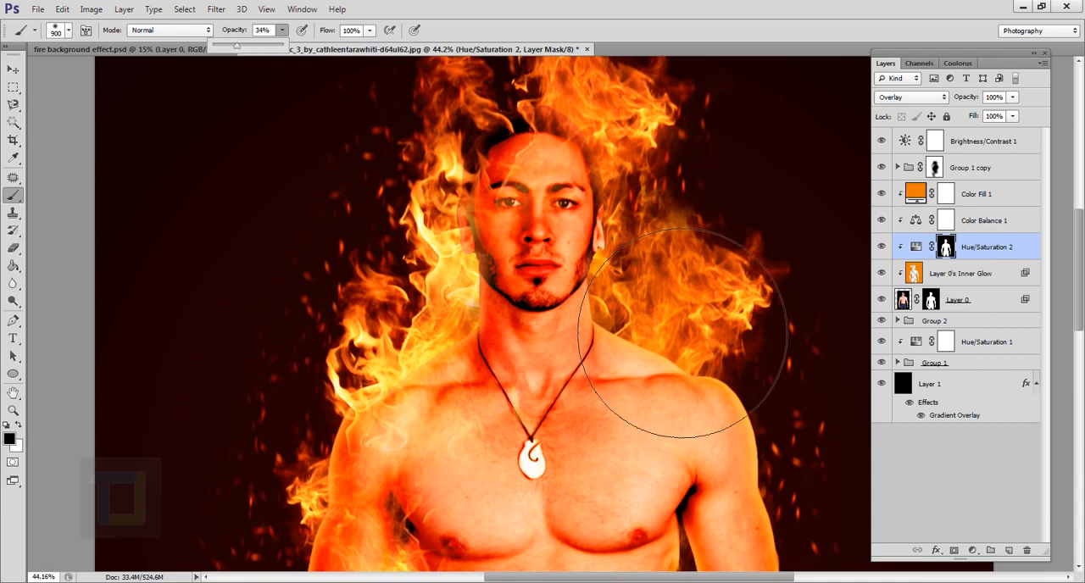
{"action": "left_click", "coordinate": [534, 220]}
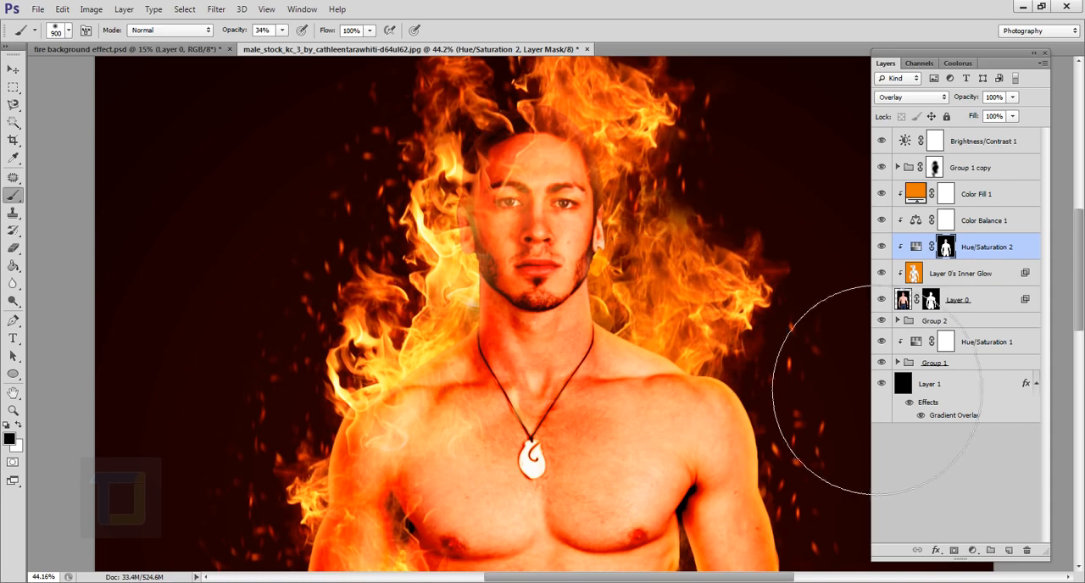
{"action": "left_click", "coordinate": [882, 247]}
{"action": "left_click", "coordinate": [882, 247]}
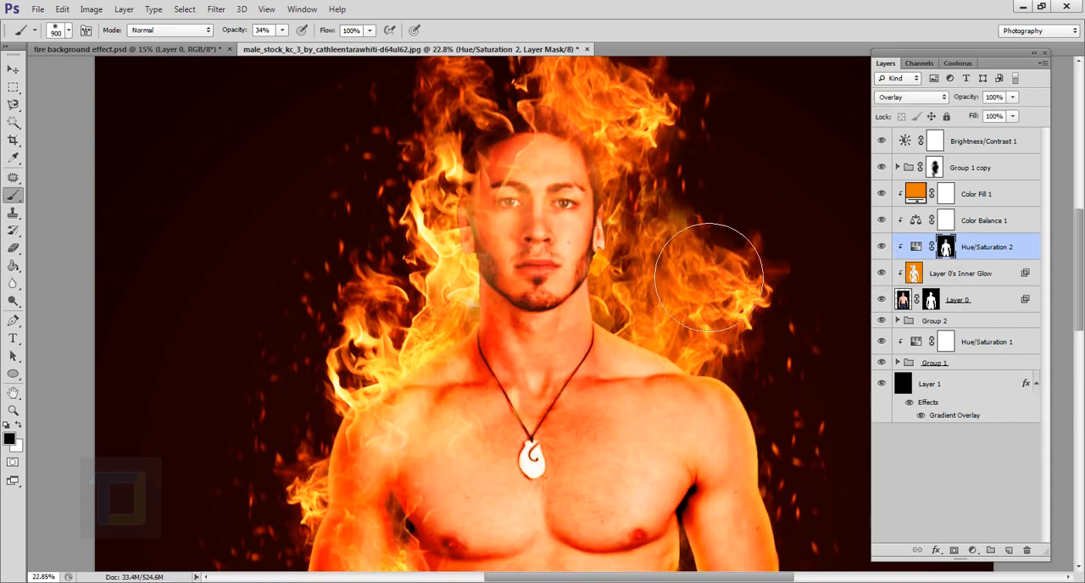
{"action": "scroll", "coordinate": [725, 279], "scroll_direction": "down", "scroll_amount": 5}
{"action": "scroll", "coordinate": [727, 293], "scroll_direction": "up", "scroll_amount": 1}
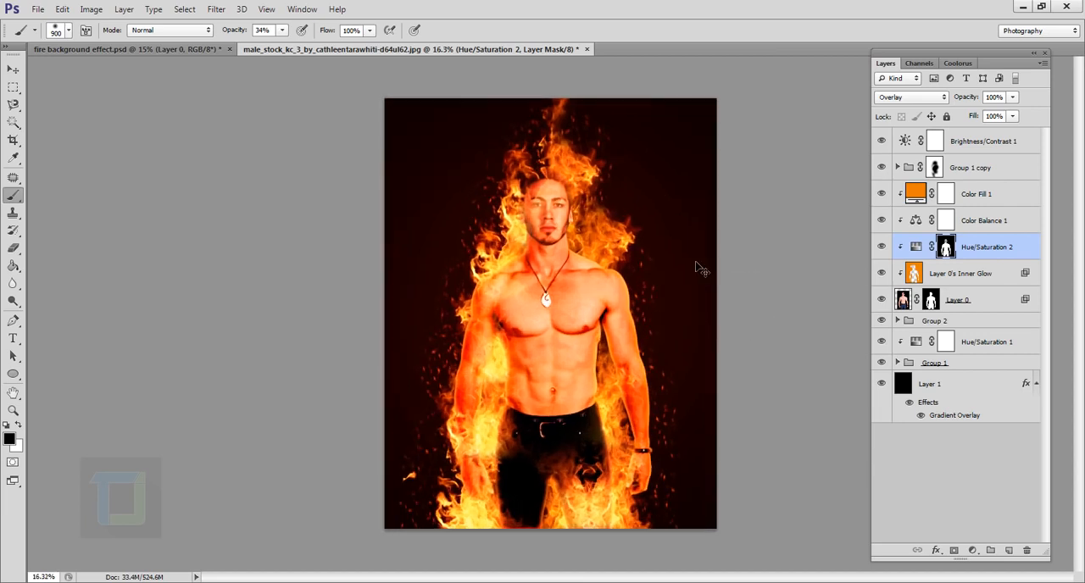